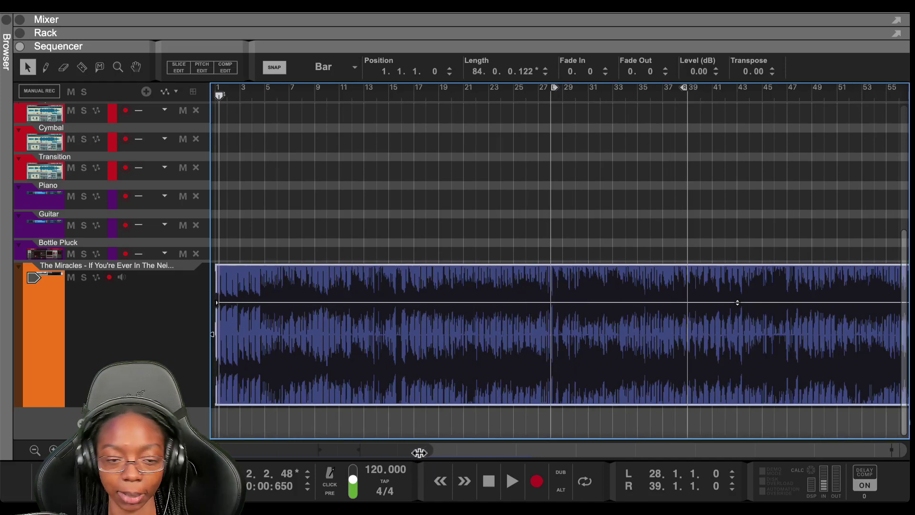
- Play the opening of the imported song from bar 1 and stop playback
{"action": "left_click_drag", "start_coordinate": [416, 453], "coordinate": [303, 452]}
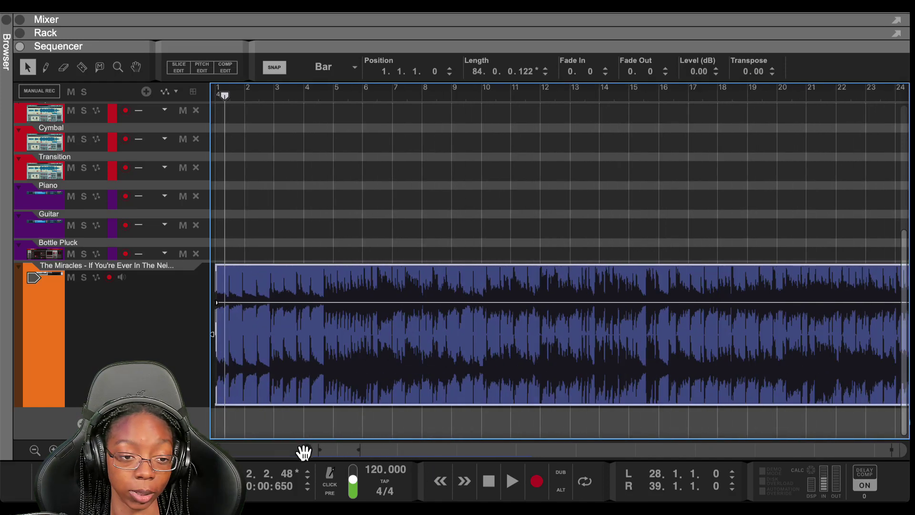
{"action": "double_click", "coordinate": [120, 268]}
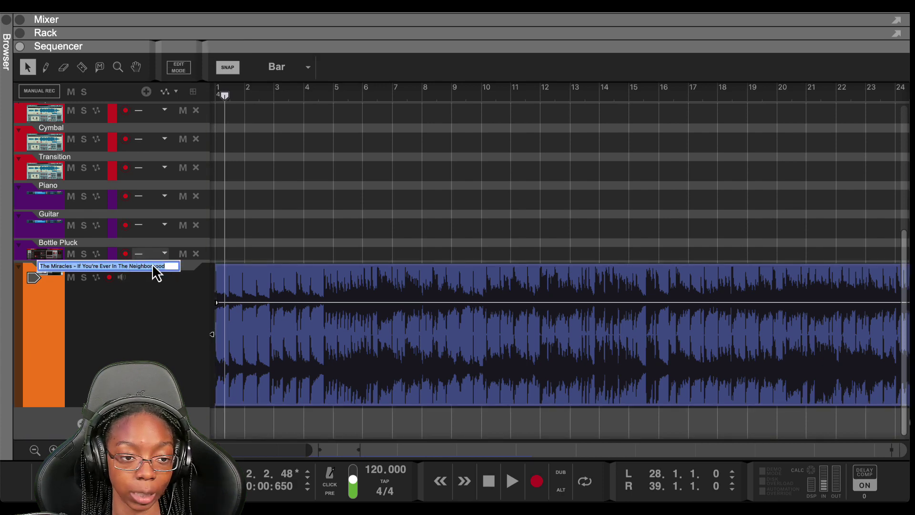
{"action": "left_click", "coordinate": [278, 284]}
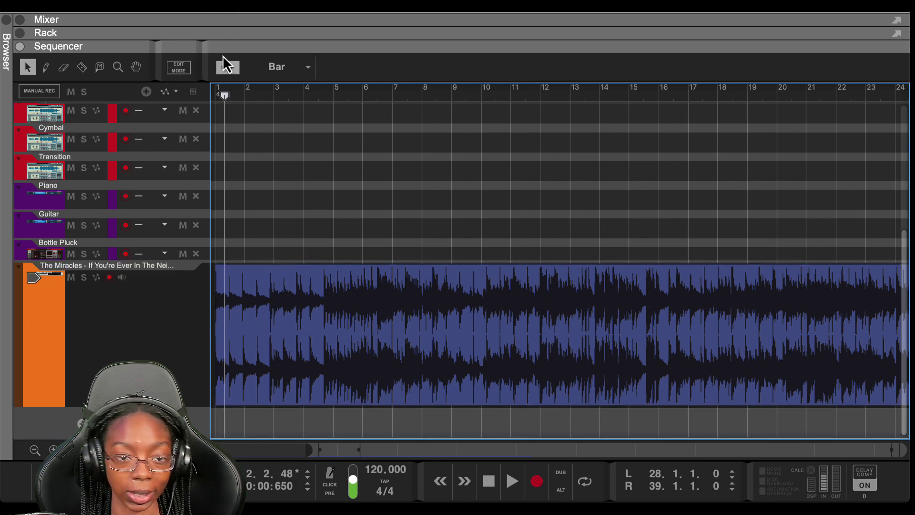
{"action": "left_click_drag", "start_coordinate": [224, 95], "coordinate": [203, 95]}
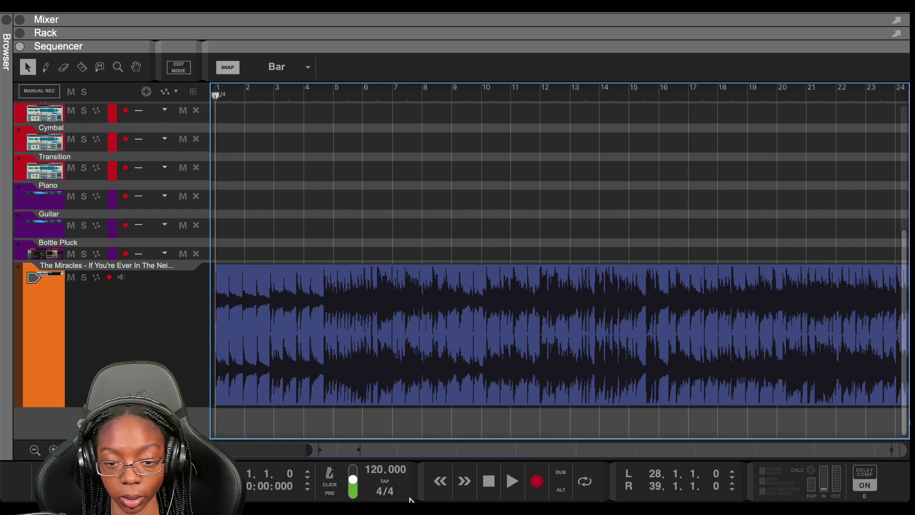
{"action": "left_click", "coordinate": [511, 487]}
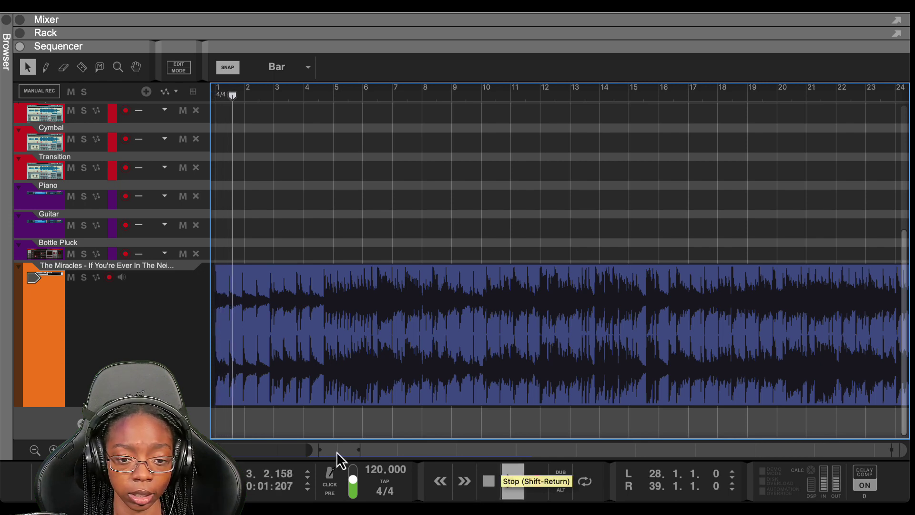
{"action": "left_click_drag", "start_coordinate": [306, 452], "coordinate": [448, 451]}
{"action": "key", "text": "space"}
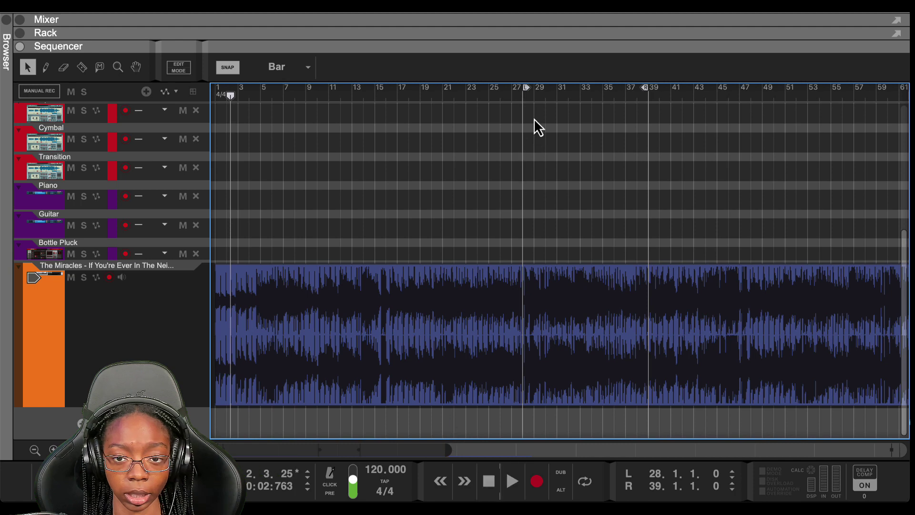
- Play the song from bar 28 for a few bars and stop playback
{"action": "left_click", "coordinate": [519, 88]}
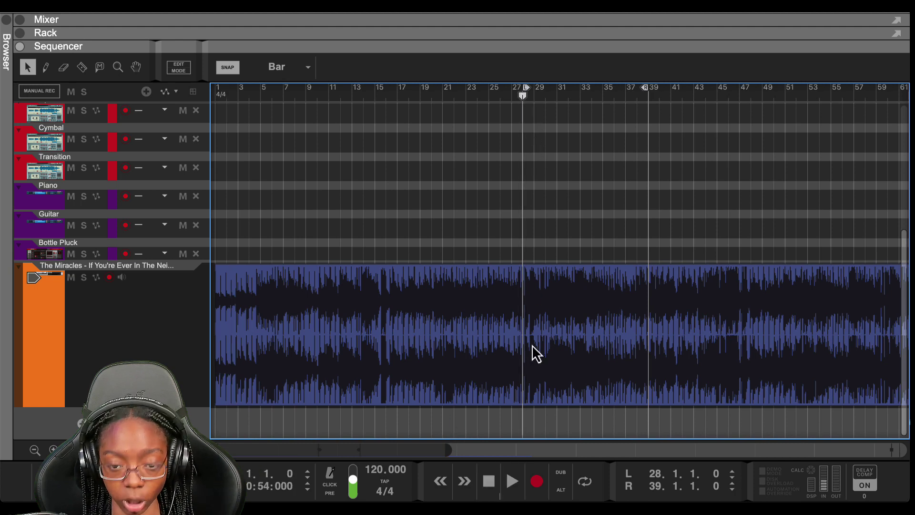
{"action": "key", "text": "space"}
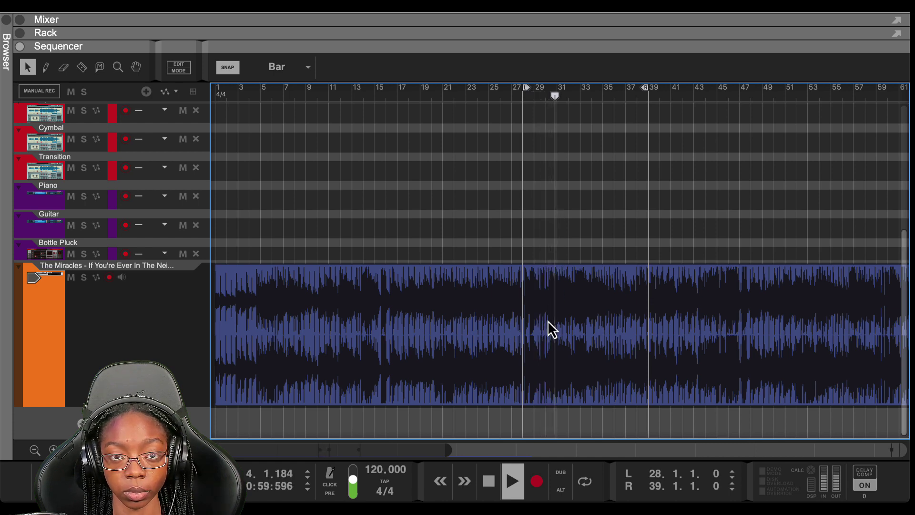
{"action": "key", "text": "space"}
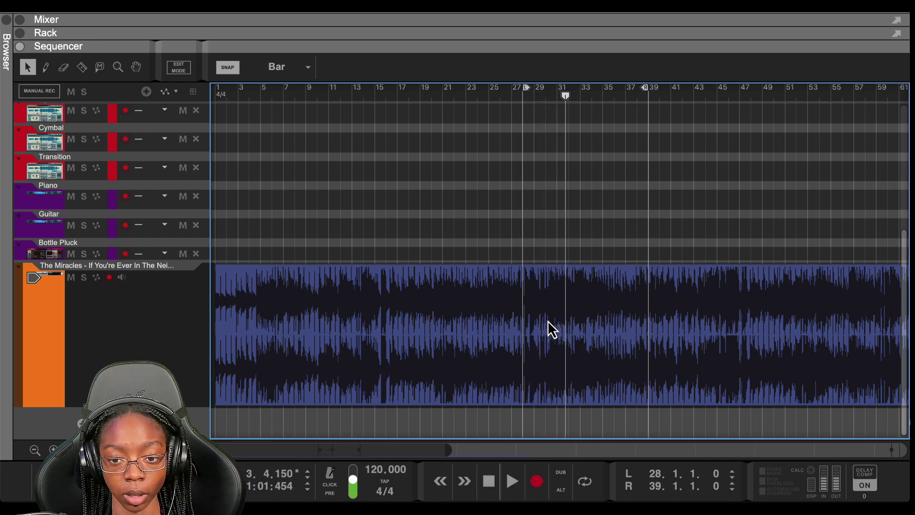
{"action": "left_click", "coordinate": [546, 322]}
{"action": "double_click", "coordinate": [537, 319]}
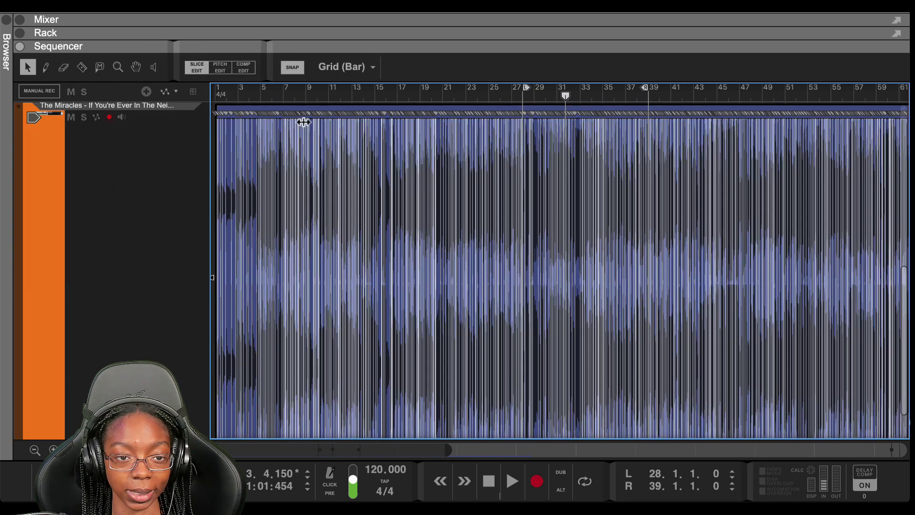
{"action": "left_click", "coordinate": [192, 92]}
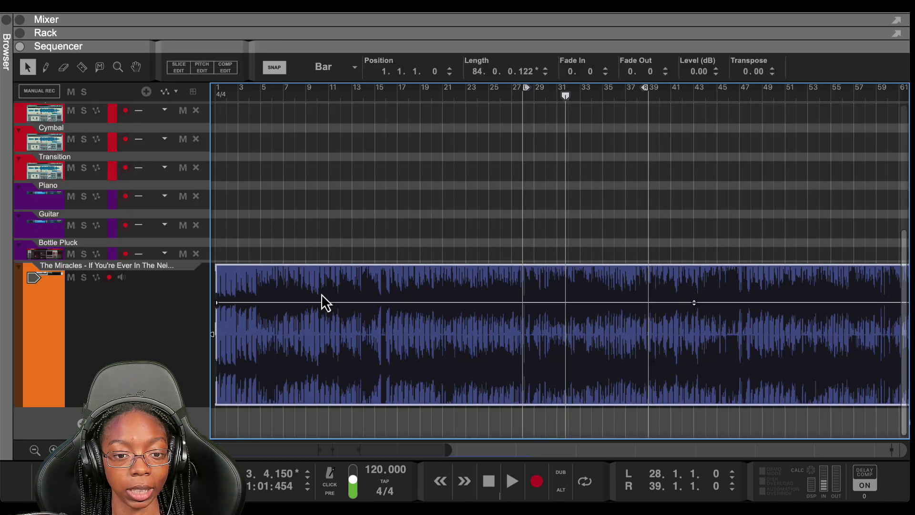
- Open the song's audio clip on the orange track for slice editing
{"action": "left_click", "coordinate": [330, 262]}
{"action": "left_click", "coordinate": [247, 350]}
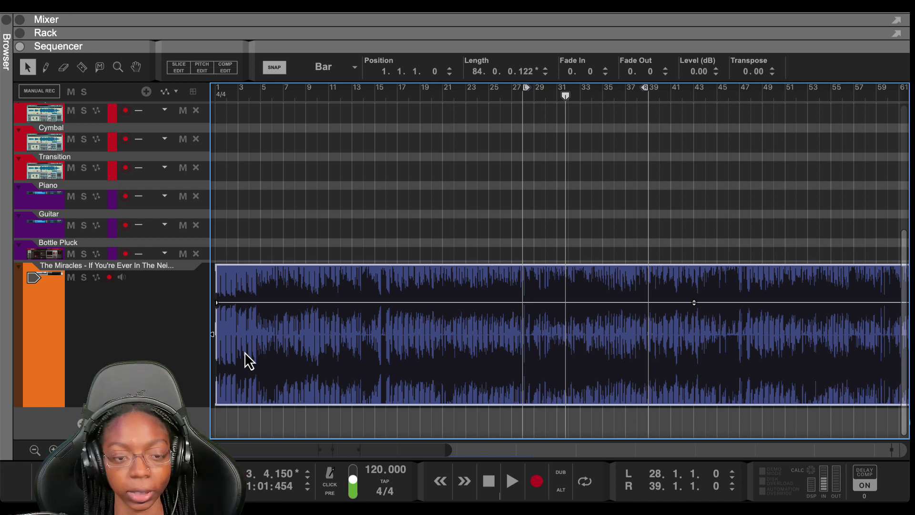
{"action": "left_click", "coordinate": [261, 235]}
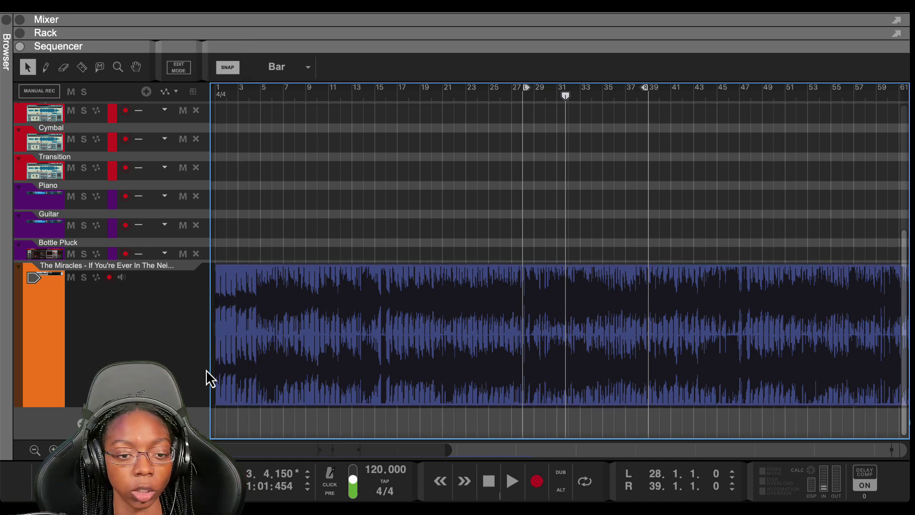
{"action": "left_click", "coordinate": [173, 362]}
{"action": "double_click", "coordinate": [296, 366]}
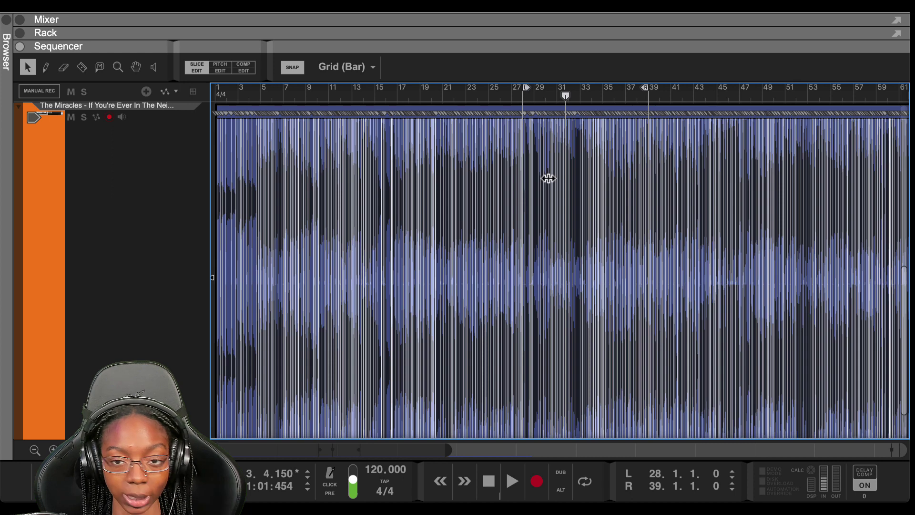
- View the clip's Pitch Edit and Comp Edit modes and return to Slice Edit
{"action": "left_click", "coordinate": [221, 67]}
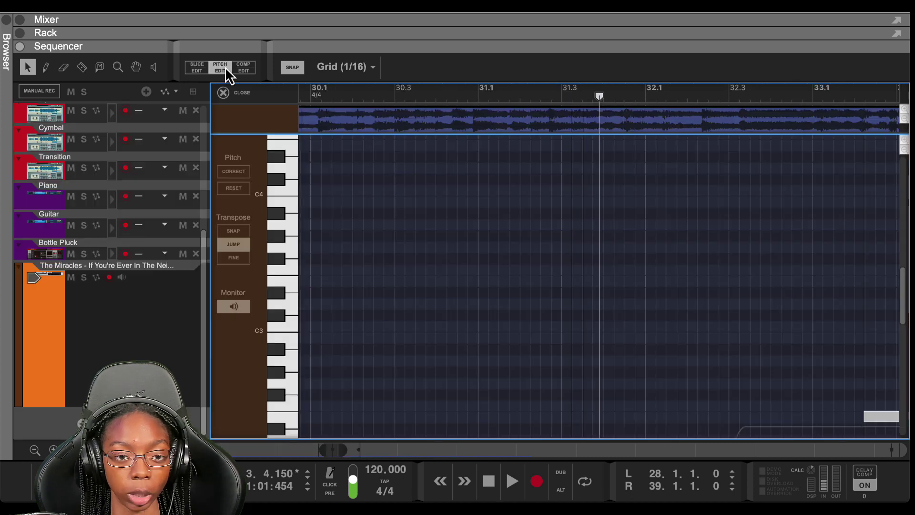
{"action": "left_click", "coordinate": [243, 69]}
{"action": "left_click", "coordinate": [225, 69]}
{"action": "left_click", "coordinate": [198, 68]}
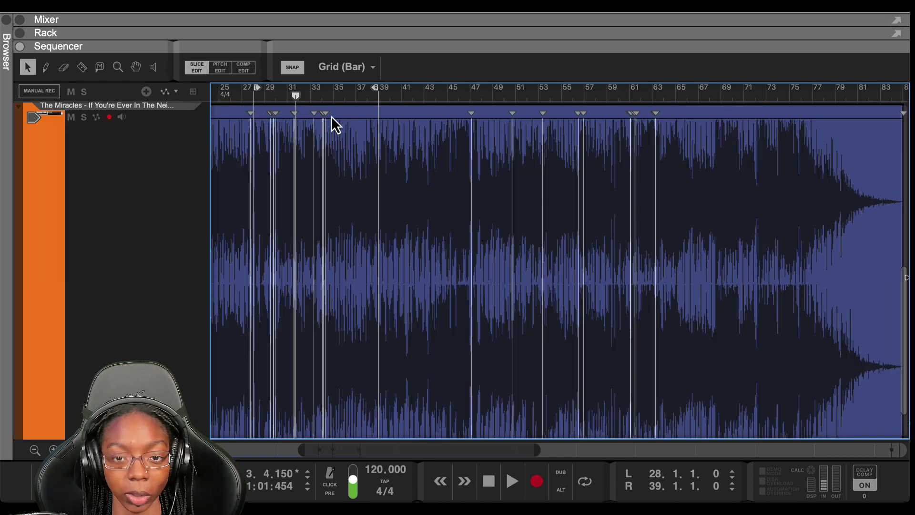
{"action": "left_click", "coordinate": [199, 67]}
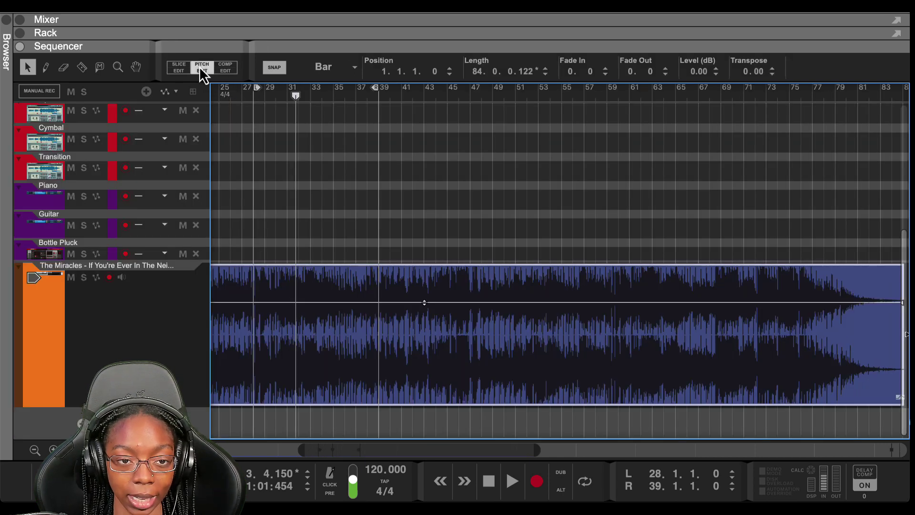
{"action": "left_click", "coordinate": [199, 67]}
{"action": "left_click", "coordinate": [193, 66]}
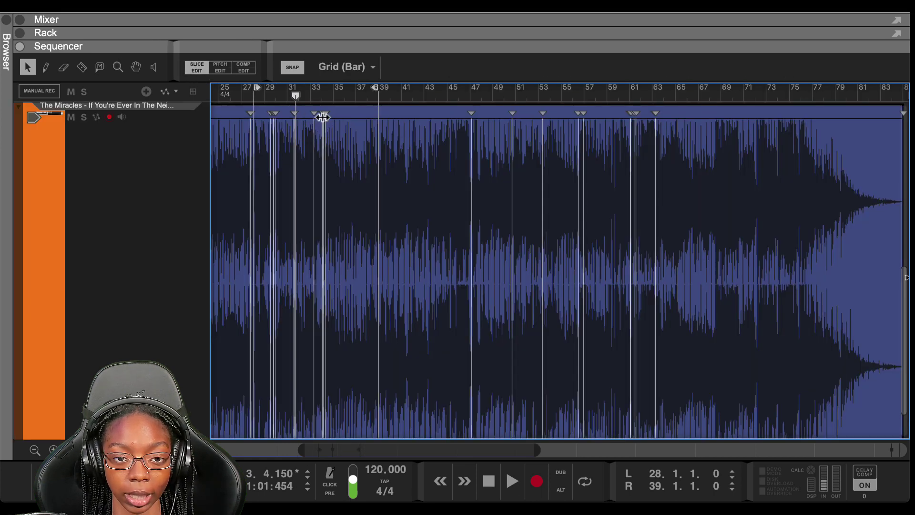
- Move the playhead and left locator to 27.4.1, at the pair of slice markers just before bar 28
{"action": "left_click_drag", "start_coordinate": [312, 115], "coordinate": [324, 115]}
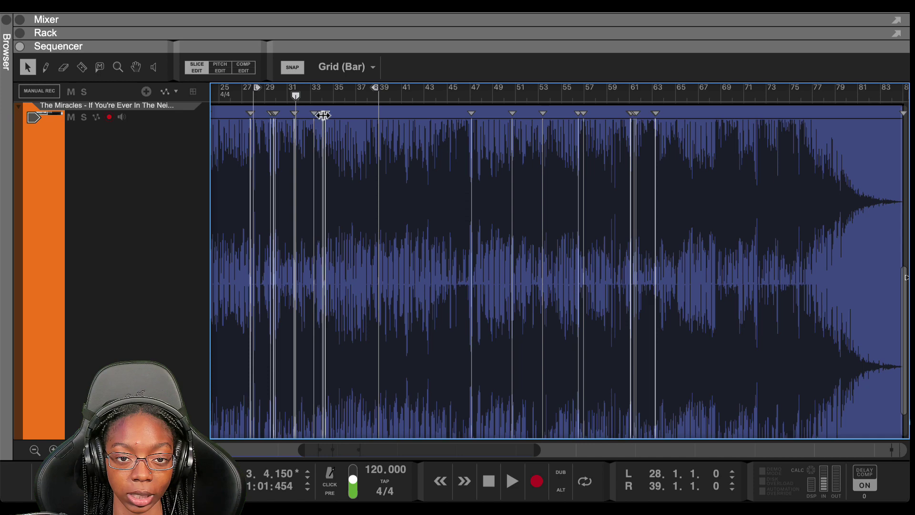
{"action": "left_click", "coordinate": [294, 115]}
{"action": "left_click", "coordinate": [256, 93]}
{"action": "key", "text": "h"}
{"action": "key", "text": "h"}
{"action": "key", "text": "h"}
{"action": "key", "text": "h"}
{"action": "key", "text": "h"}
{"action": "key", "text": "h"}
{"action": "key", "text": "h"}
{"action": "key", "text": "h"}
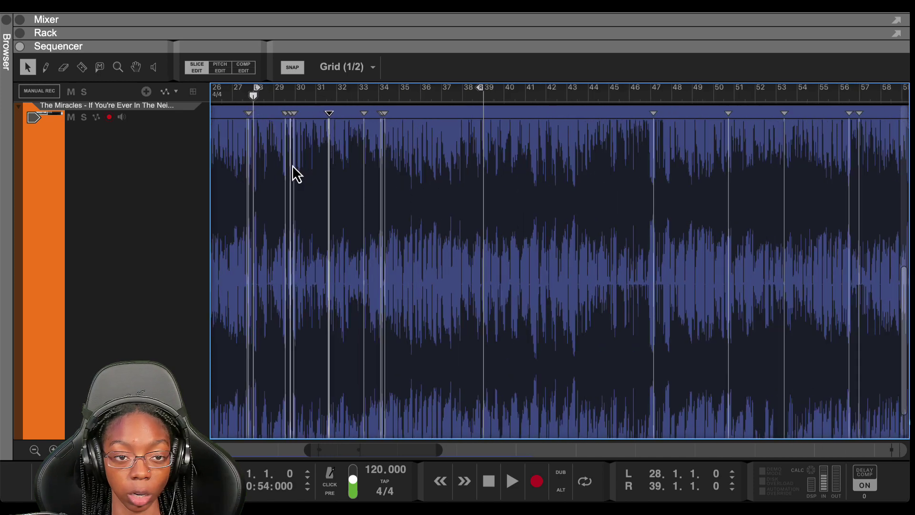
{"action": "scroll", "coordinate": [293, 165], "scroll_direction": "up", "scroll_amount": 5}
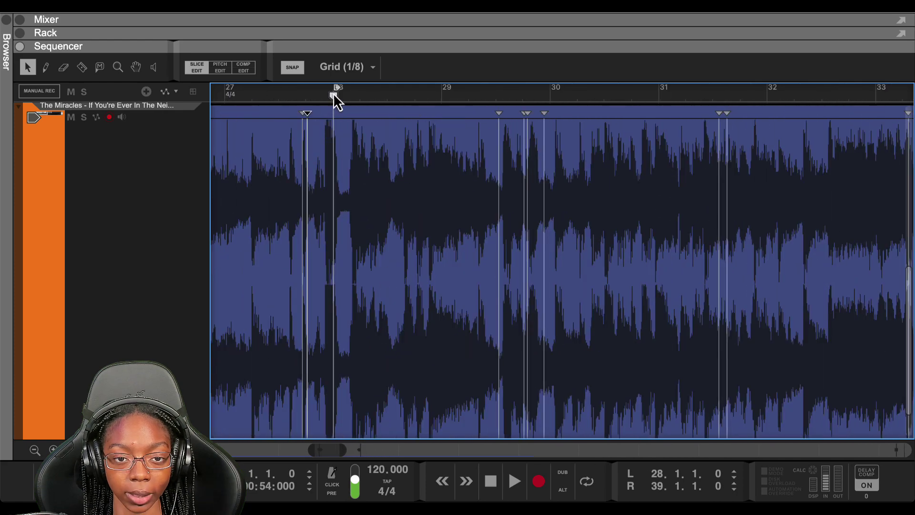
{"action": "left_click", "coordinate": [305, 96]}
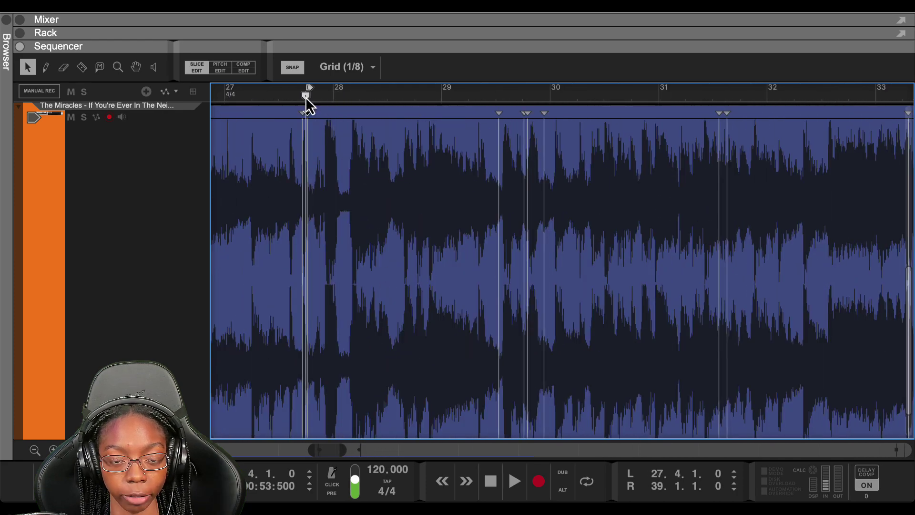
- Play the song from 27.4.1 for about two bars, stop playback and deselect the slice marker
{"action": "key", "text": "space"}
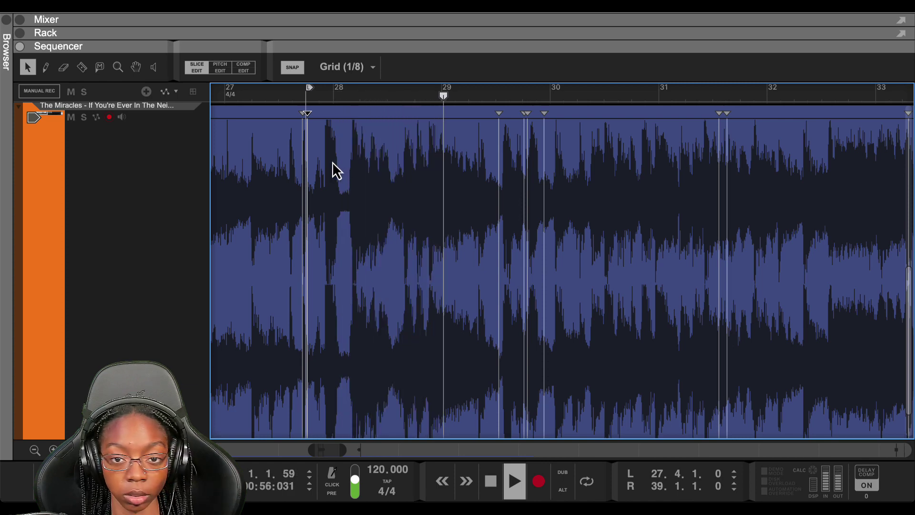
{"action": "key", "text": "space"}
{"action": "key", "text": "Escape"}
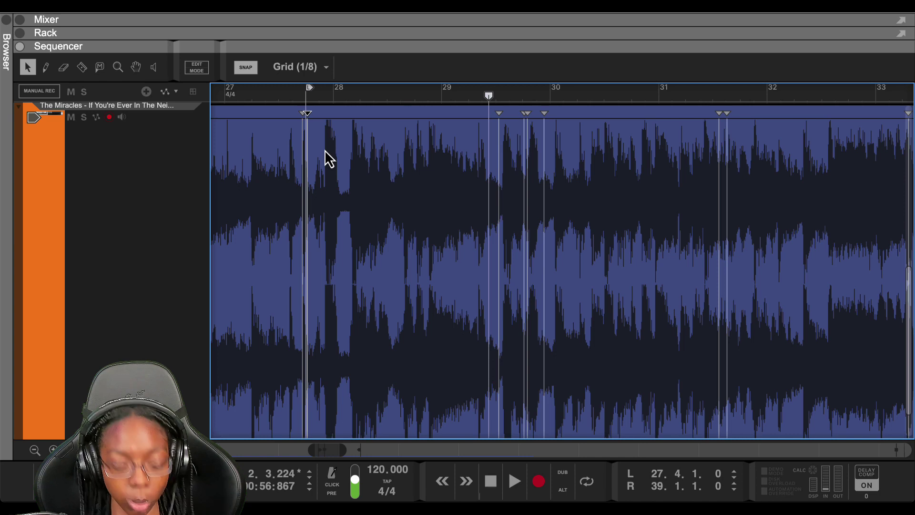
- Try adding a slice marker at the start of bar 28 with the Pencil tool, and undo it
{"action": "left_click", "coordinate": [246, 67]}
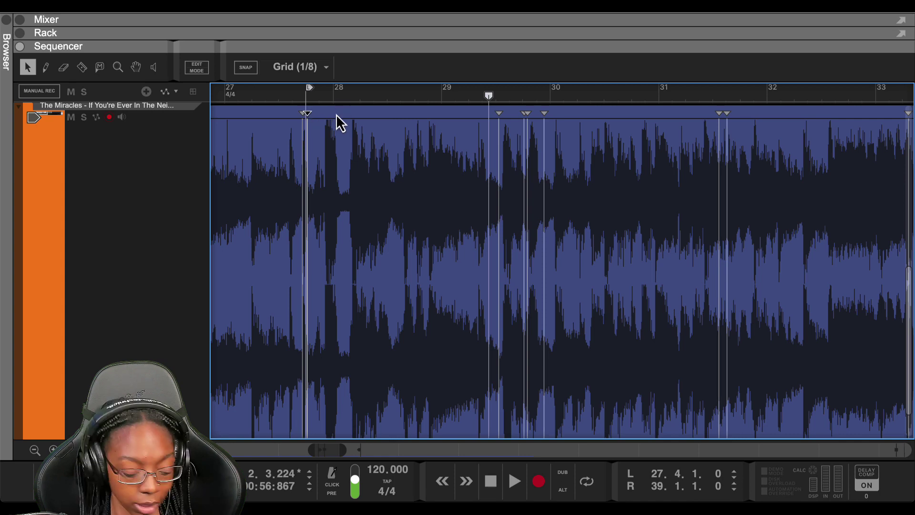
{"action": "key", "text": "s"}
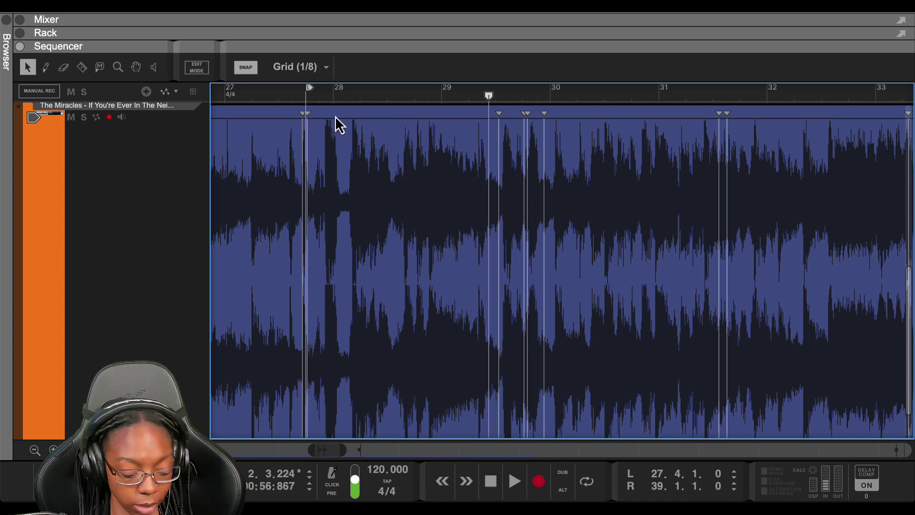
{"action": "key", "text": "w"}
{"action": "left_click", "coordinate": [339, 117]}
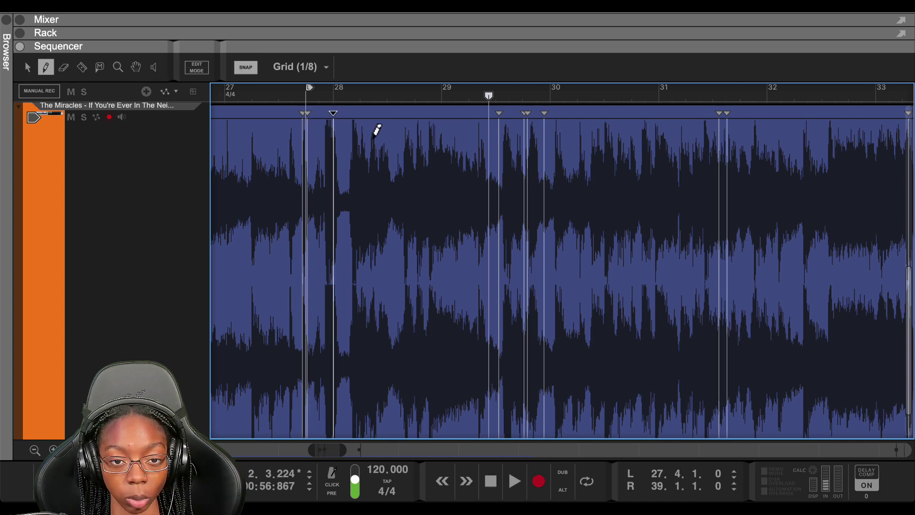
{"action": "key", "text": "ctrl+z"}
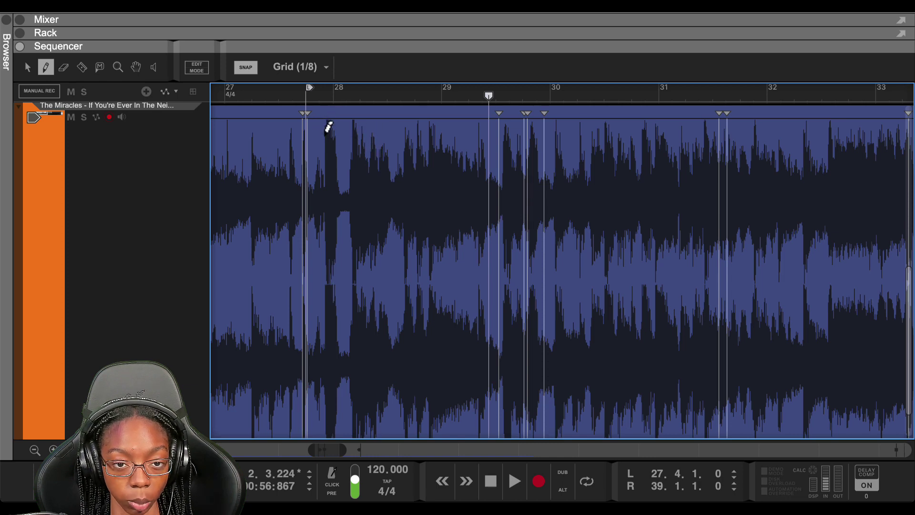
- Play the short passage leading into the start of bar 28 and stop just past the hit
{"action": "left_click", "coordinate": [313, 95]}
{"action": "key", "text": "space"}
{"action": "key", "text": "space"}
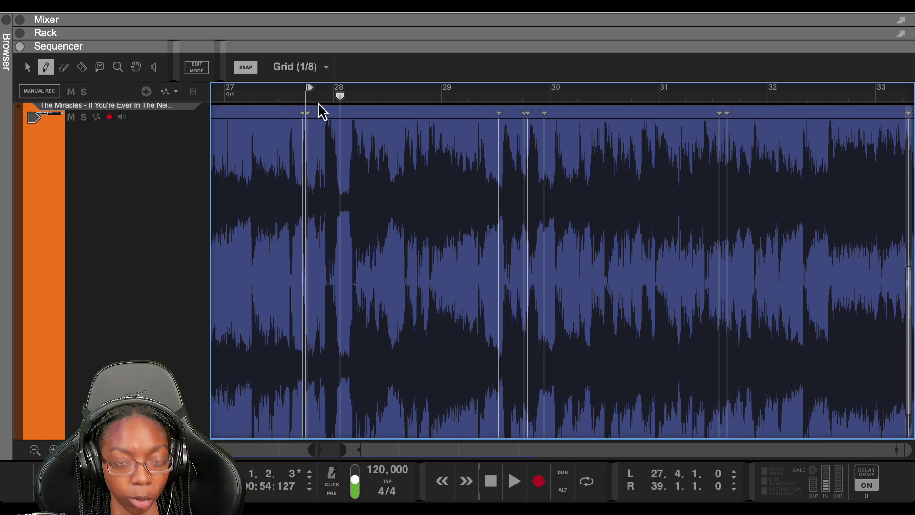
- With snapping off, add a slice marker using the Pencil tool at the onset of the loud hit just before 27.4.4
{"action": "scroll", "coordinate": [343, 99], "scroll_direction": "up", "scroll_amount": 5}
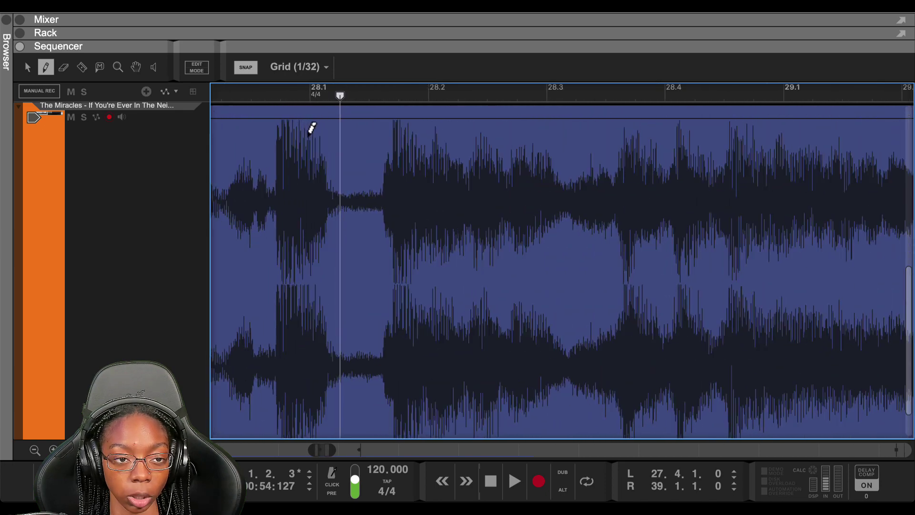
{"action": "scroll", "coordinate": [311, 127], "scroll_direction": "up", "scroll_amount": 3}
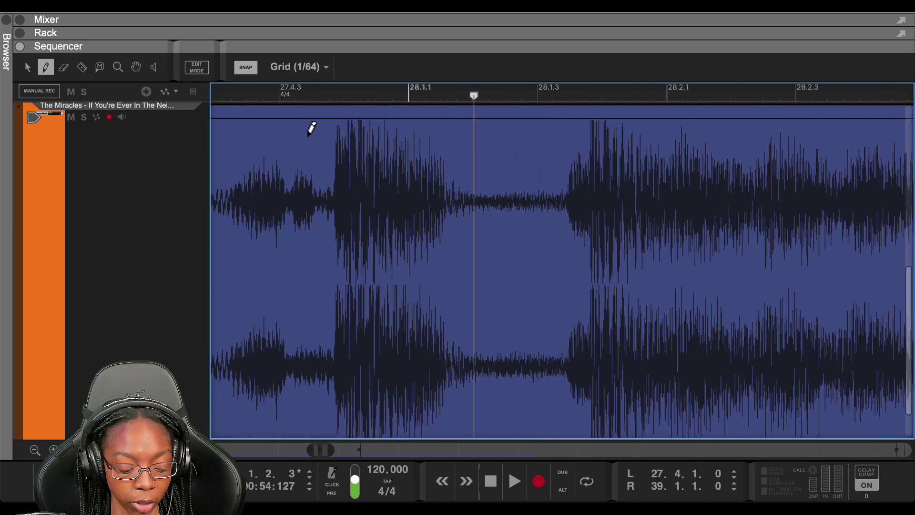
{"action": "scroll", "coordinate": [311, 128], "scroll_direction": "left", "scroll_amount": 3}
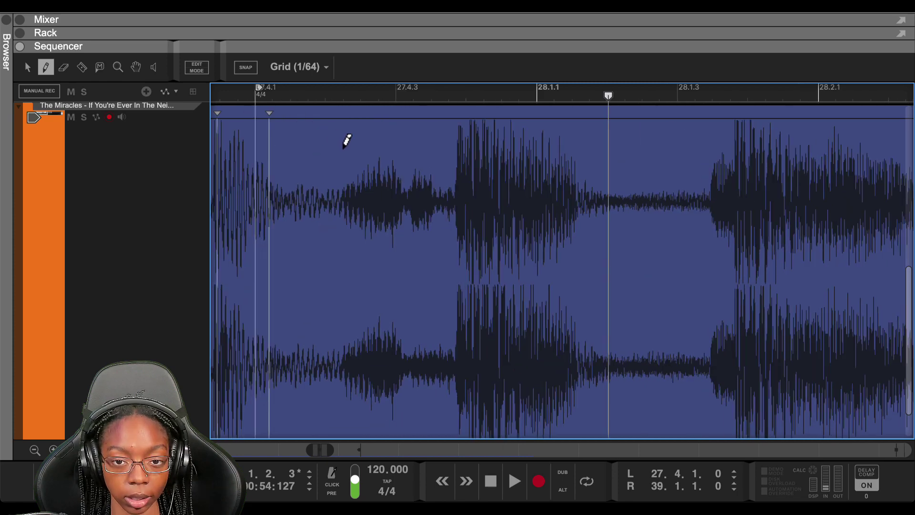
{"action": "scroll", "coordinate": [359, 143], "scroll_direction": "up", "scroll_amount": 3}
{"action": "scroll", "coordinate": [285, 153], "scroll_direction": "left", "scroll_amount": 3}
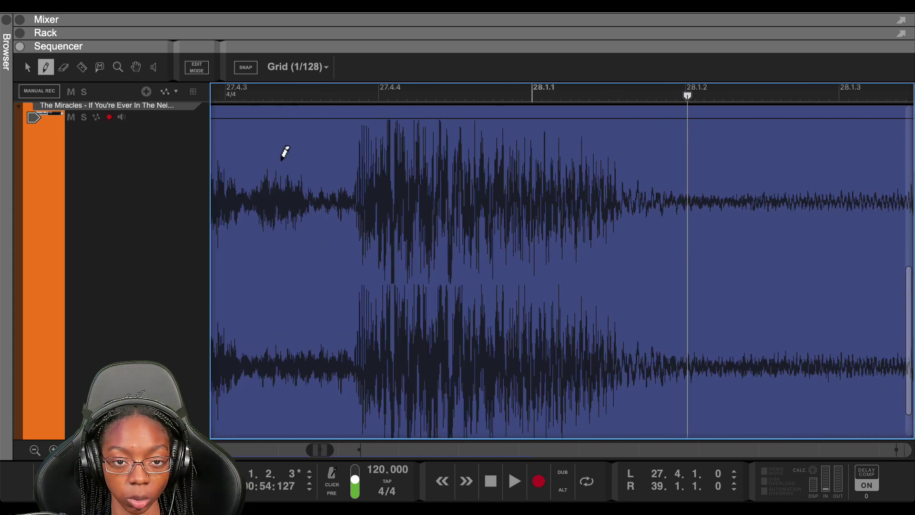
{"action": "left_click", "coordinate": [359, 131]}
{"action": "key", "text": "h"}
{"action": "key", "text": "h"}
{"action": "key", "text": "h"}
{"action": "key", "text": "h"}
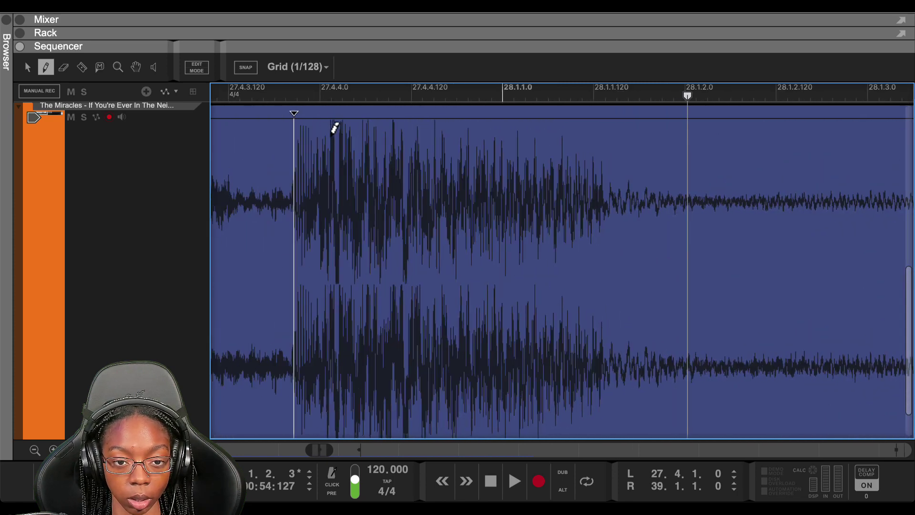
{"action": "scroll", "coordinate": [329, 131], "scroll_direction": "up", "scroll_amount": 2}
{"action": "scroll", "coordinate": [343, 154], "scroll_direction": "left", "scroll_amount": 5}
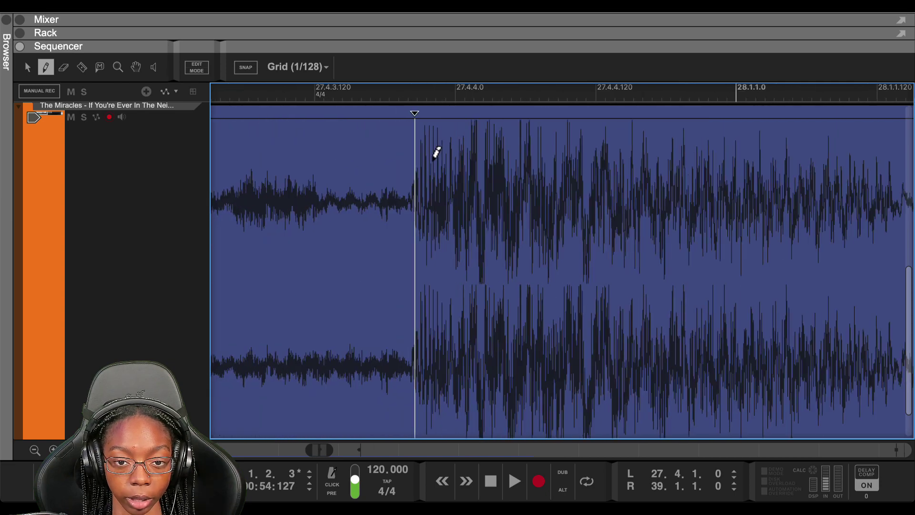
- Move the slice marker slightly earlier with the Selection tool so it sits just before the loud hit's onset ahead of 27.4.4
{"action": "scroll", "coordinate": [456, 164], "scroll_direction": "up", "scroll_amount": 2}
{"action": "scroll", "coordinate": [614, 171], "scroll_direction": "up", "scroll_amount": 6}
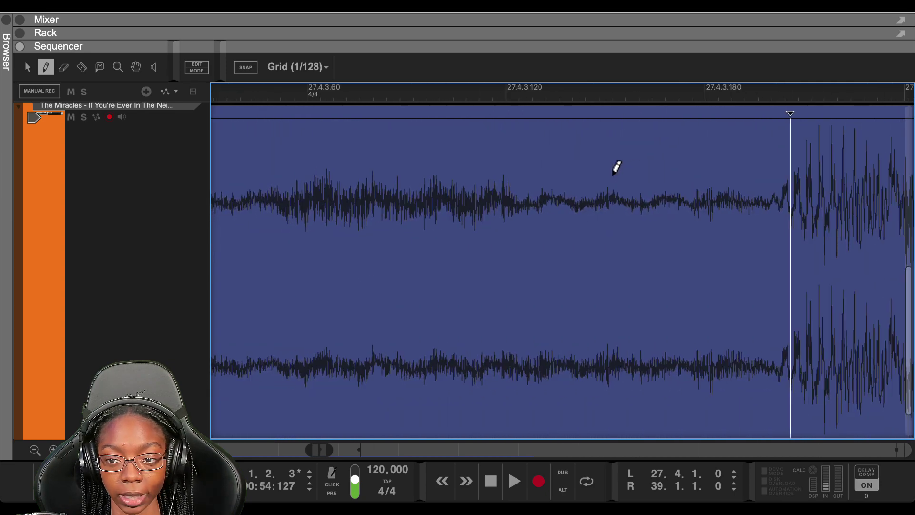
{"action": "scroll", "coordinate": [613, 175], "scroll_direction": "right", "scroll_amount": 2}
{"action": "scroll", "coordinate": [614, 170], "scroll_direction": "right", "scroll_amount": 4}
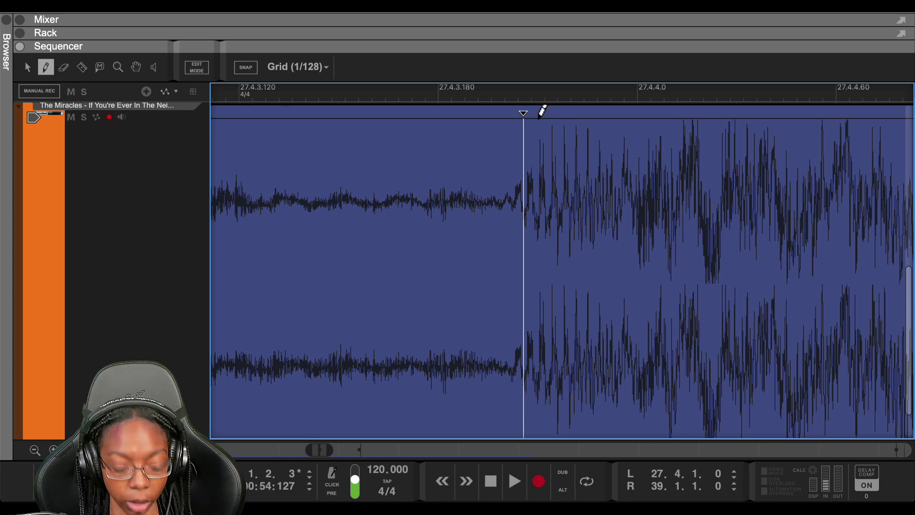
{"action": "key", "text": "q"}
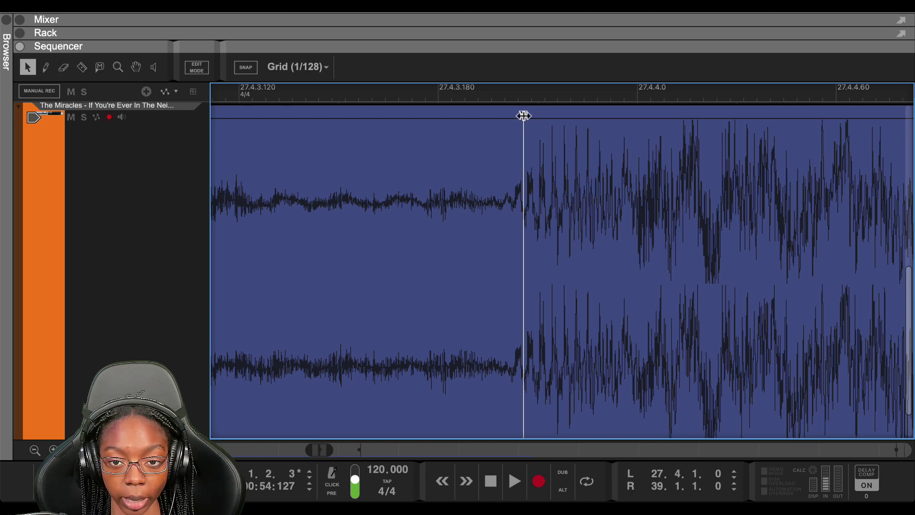
{"action": "left_click_drag", "start_coordinate": [523, 117], "coordinate": [499, 127]}
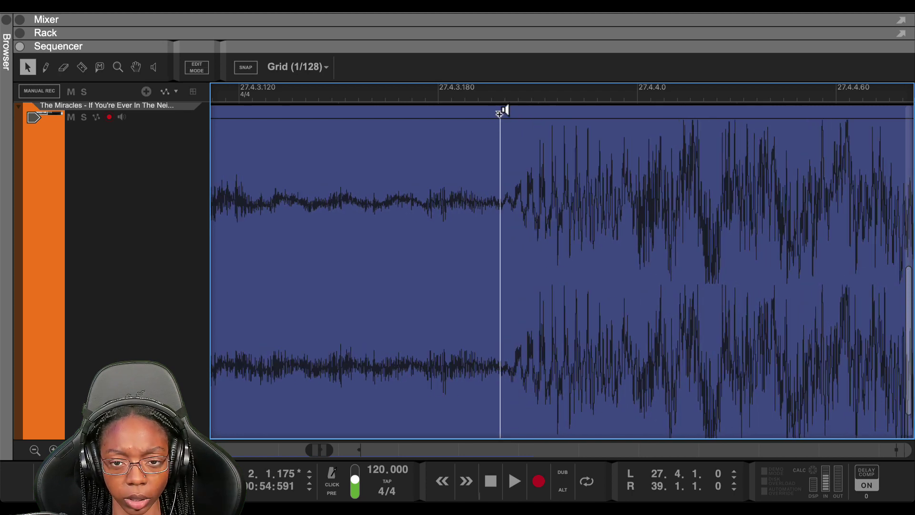
{"action": "left_click_drag", "start_coordinate": [498, 115], "coordinate": [486, 161]}
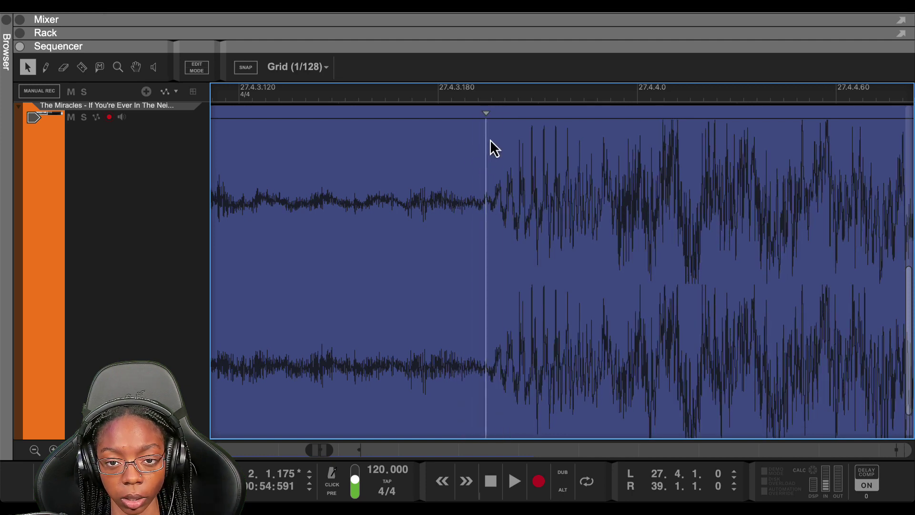
- Split the Miracles clip at its slice marker and delete the part before the marker
{"action": "right_click", "coordinate": [485, 125]}
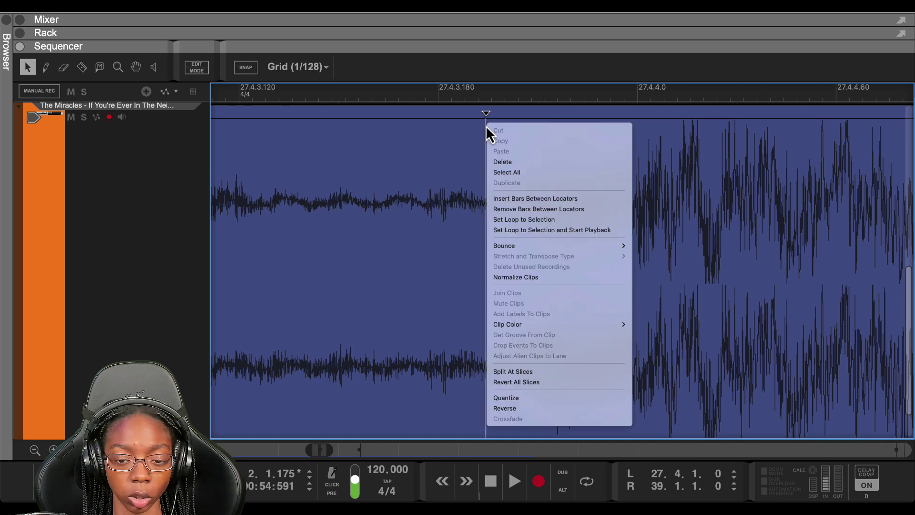
{"action": "left_click", "coordinate": [512, 371]}
{"action": "left_click", "coordinate": [411, 322]}
{"action": "key", "text": "Delete"}
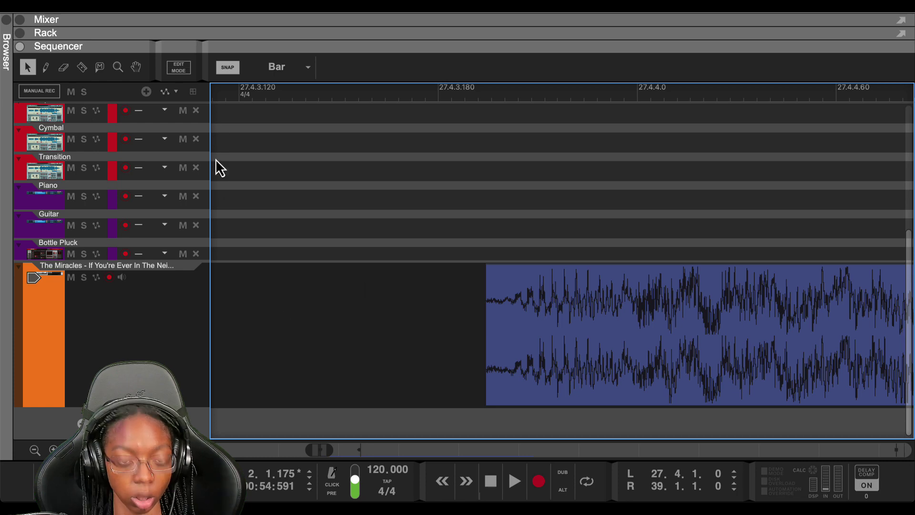
- Move the trimmed Miracles clip to the start of the song, at position 1.1.1.0
{"action": "key", "text": "g"}
{"action": "key", "text": "g"}
{"action": "key", "text": "g"}
{"action": "key", "text": "g"}
{"action": "key", "text": "g"}
{"action": "key", "text": "g"}
{"action": "key", "text": "g"}
{"action": "key", "text": "g"}
{"action": "key", "text": "g"}
{"action": "key", "text": "g"}
{"action": "key", "text": "g"}
{"action": "key", "text": "g"}
{"action": "key", "text": "g"}
{"action": "key", "text": "g"}
{"action": "key", "text": "g"}
{"action": "key", "text": "g"}
{"action": "key", "text": "g"}
{"action": "key", "text": "g"}
{"action": "key", "text": "g"}
{"action": "key", "text": "g"}
{"action": "key", "text": "g"}
{"action": "key", "text": "g"}
{"action": "key", "text": "g"}
{"action": "key", "text": "g"}
{"action": "key", "text": "g"}
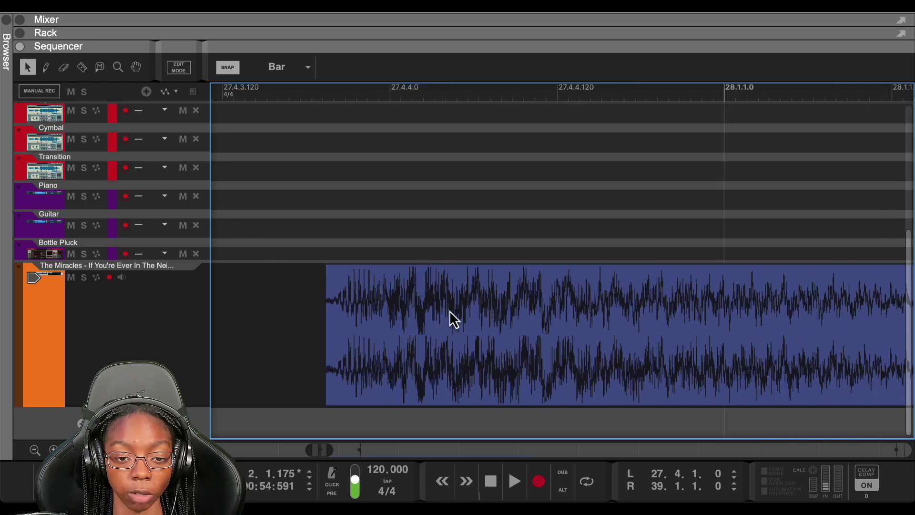
{"action": "scroll", "coordinate": [429, 333], "scroll_direction": "left", "scroll_amount": 5}
{"action": "key", "text": "g"}
{"action": "key", "text": "g"}
{"action": "key", "text": "g"}
{"action": "key", "text": "g"}
{"action": "key", "text": "g"}
{"action": "key", "text": "g"}
{"action": "key", "text": "g"}
{"action": "key", "text": "g"}
{"action": "key", "text": "g"}
{"action": "key", "text": "g"}
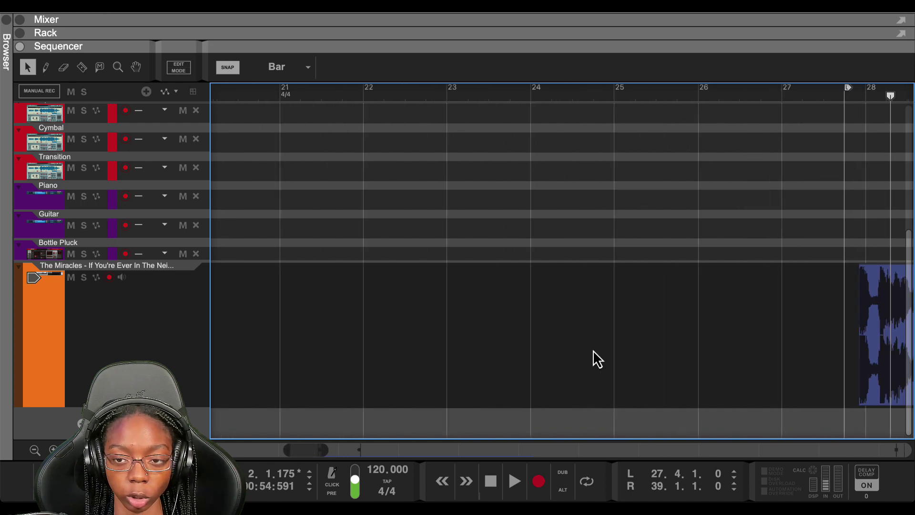
{"action": "left_click_drag", "start_coordinate": [847, 330], "coordinate": [317, 320]}
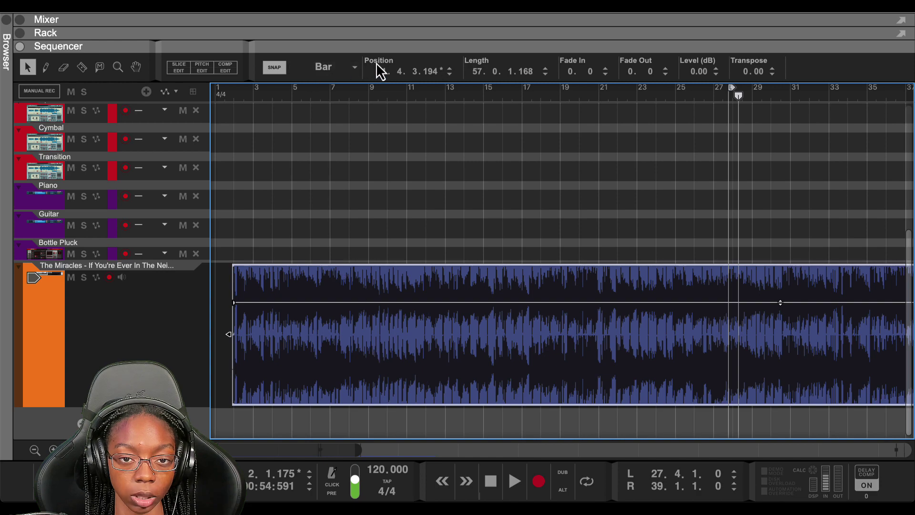
{"action": "left_click_drag", "start_coordinate": [385, 69], "coordinate": [376, 151]}
- Play the clip from the beginning of the song and stop just before bar 11
{"action": "left_click_drag", "start_coordinate": [253, 97], "coordinate": [172, 137]}
{"action": "key", "text": "h"}
{"action": "key", "text": "h"}
{"action": "key", "text": "h"}
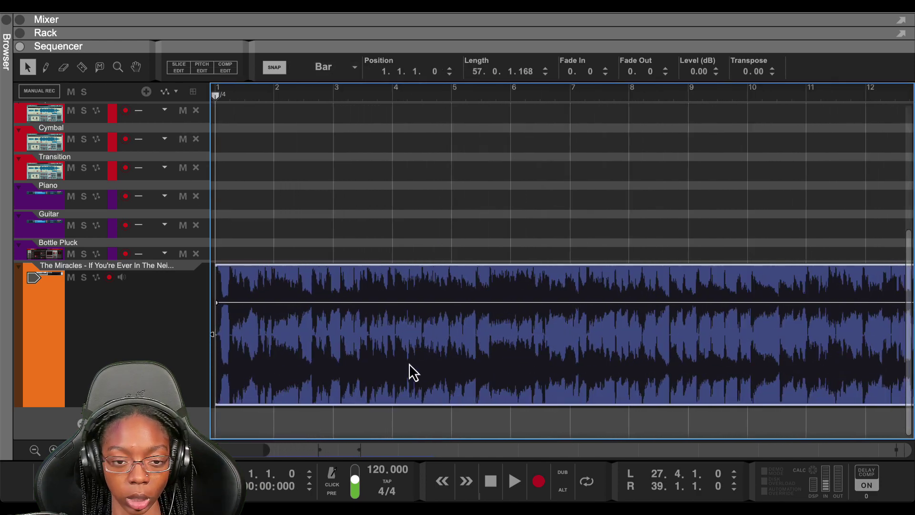
{"action": "key", "text": "h"}
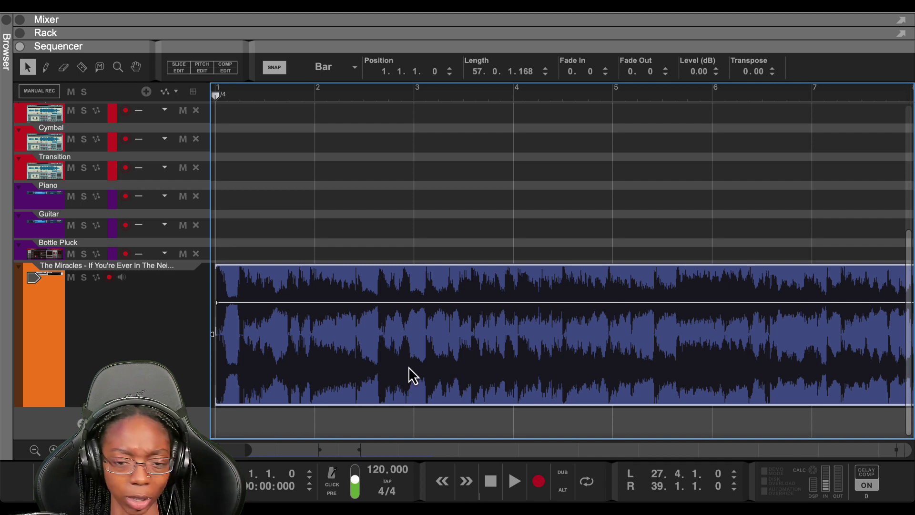
{"action": "key", "text": "space"}
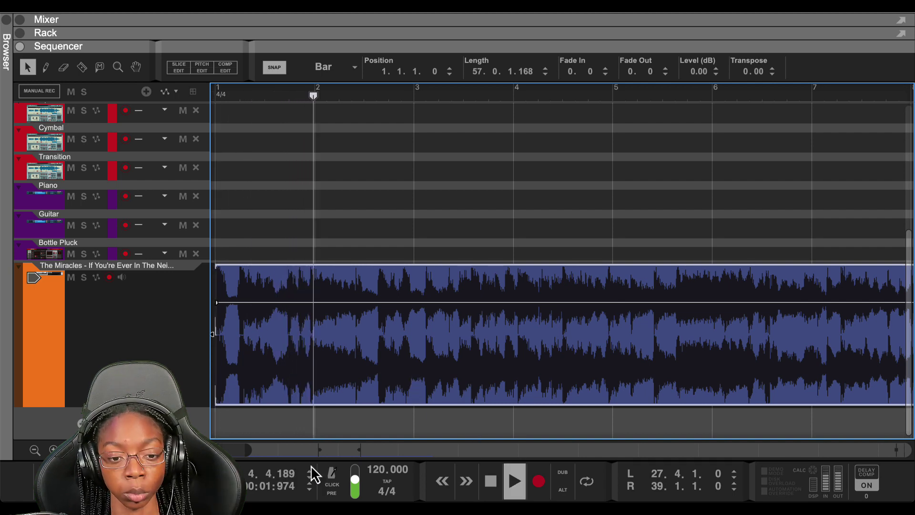
{"action": "left_click_drag", "start_coordinate": [245, 451], "coordinate": [259, 453]}
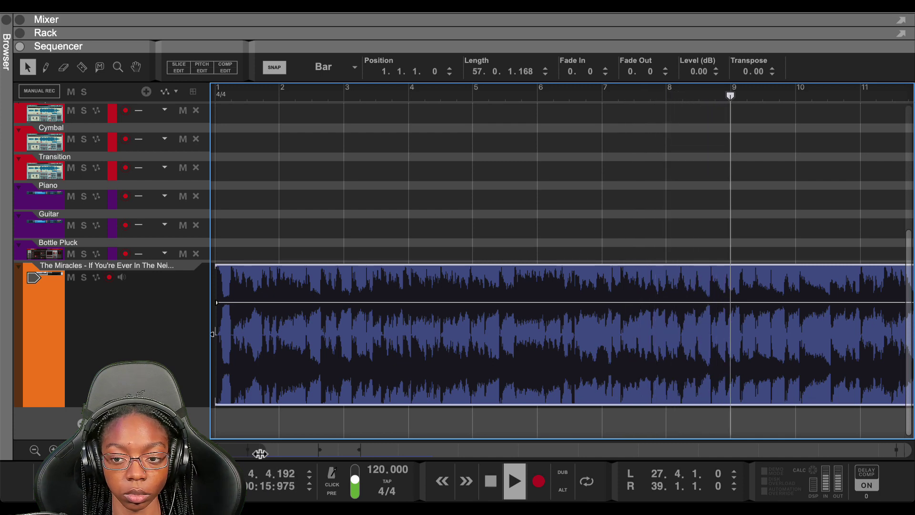
{"action": "left_click_drag", "start_coordinate": [259, 453], "coordinate": [279, 453]}
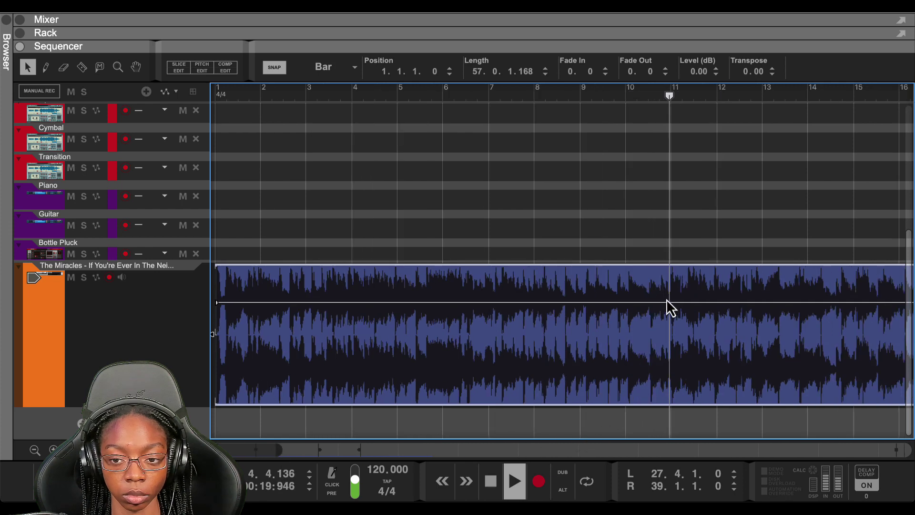
{"action": "key", "text": "space"}
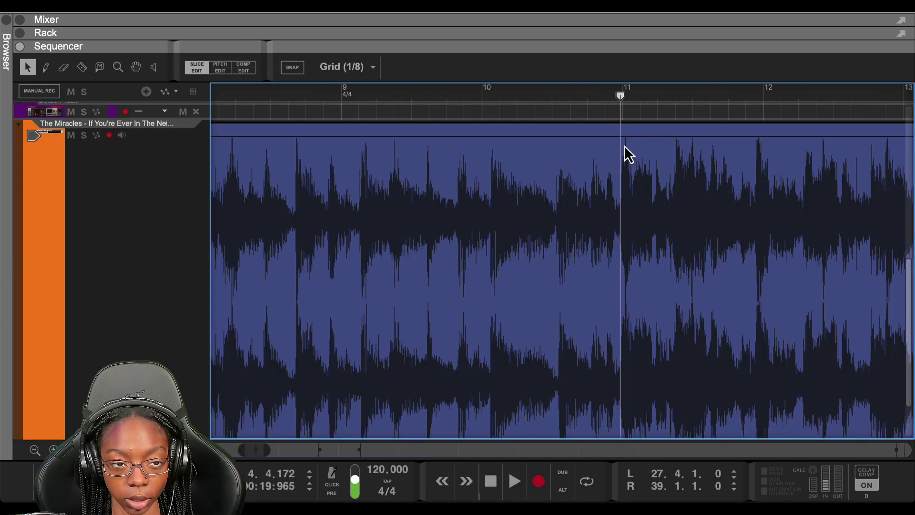
- In Slice Edit mode, add a slice marker with the Pencil tool at the onset of the hit just before 11.1.1.0
{"action": "key", "text": "w"}
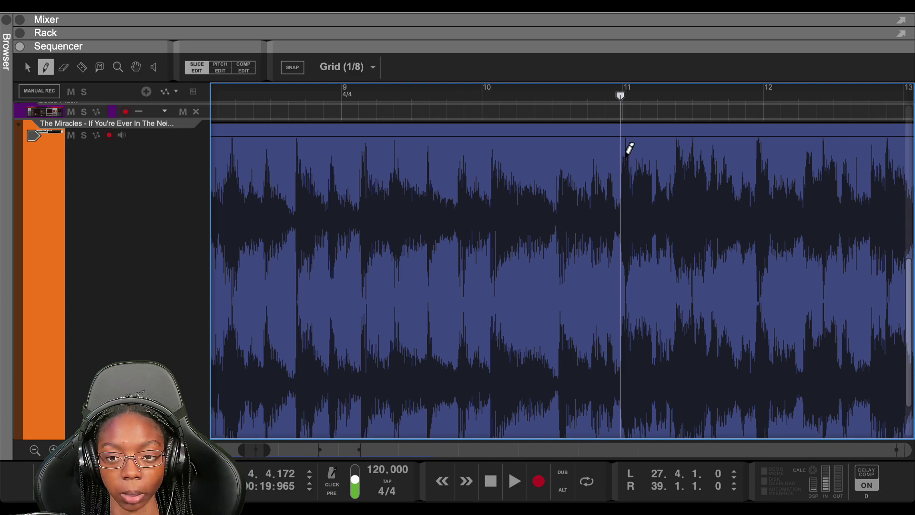
{"action": "scroll", "coordinate": [627, 149], "scroll_direction": "up", "scroll_amount": 6}
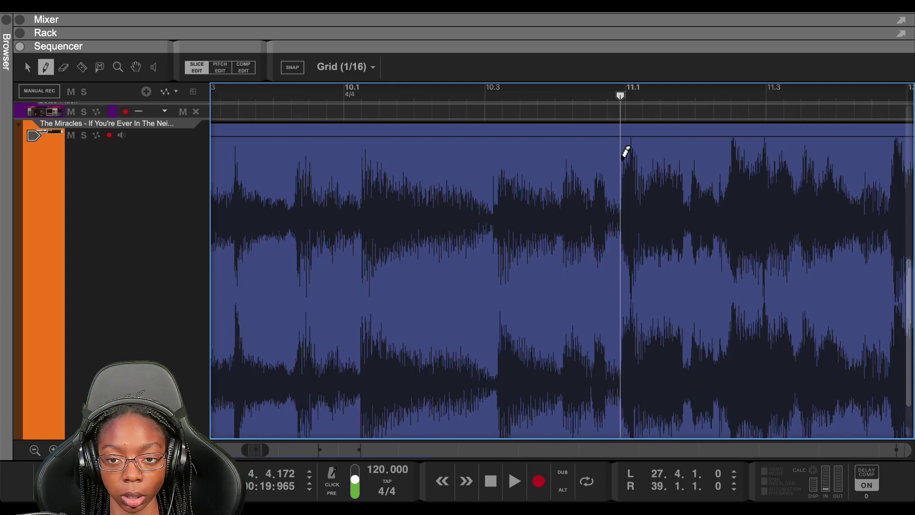
{"action": "scroll", "coordinate": [626, 151], "scroll_direction": "up", "scroll_amount": 5}
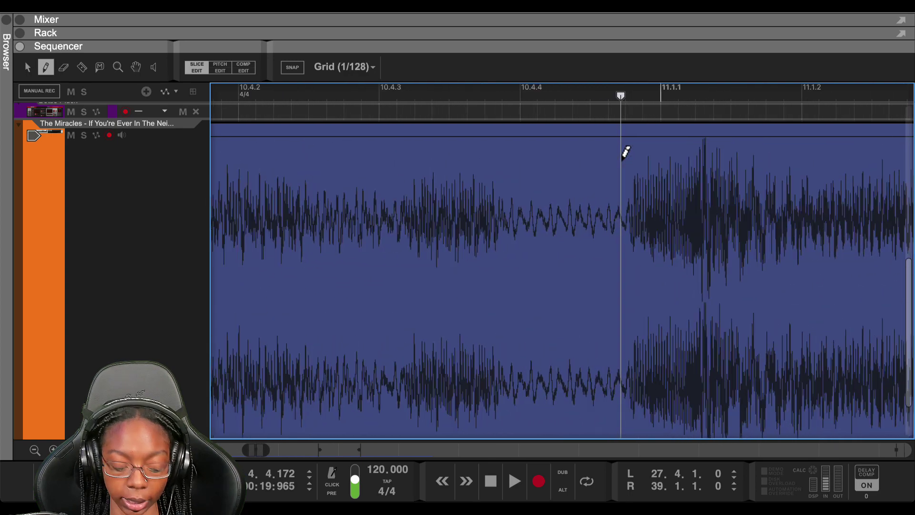
{"action": "scroll", "coordinate": [627, 154], "scroll_direction": "up", "scroll_amount": 2}
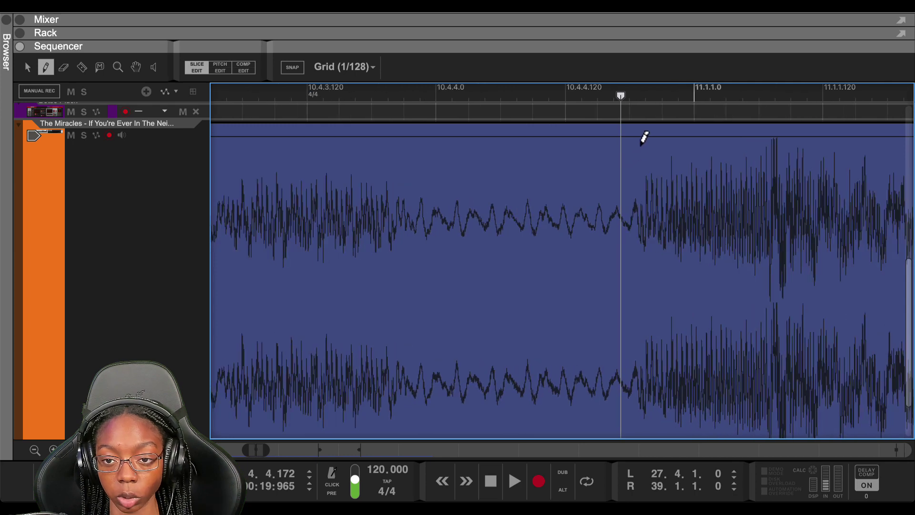
{"action": "left_click", "coordinate": [634, 141]}
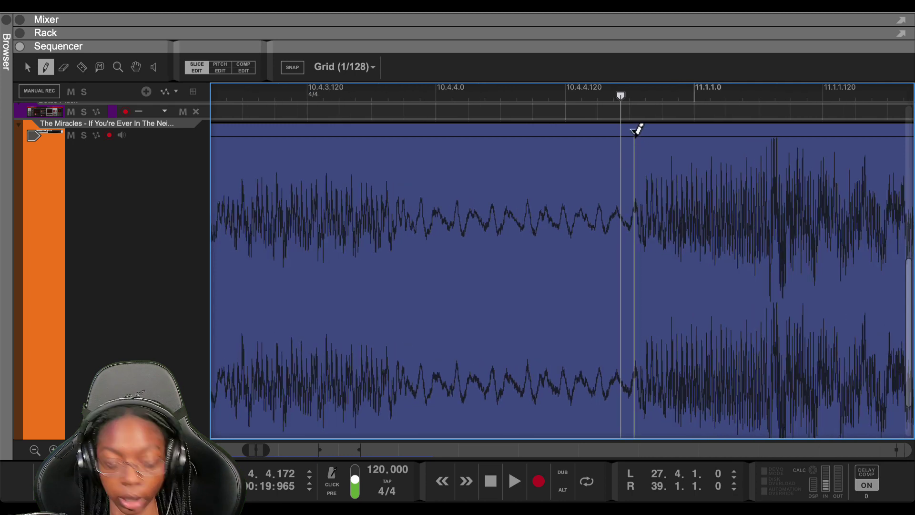
- Split the clip at the marker just before bar 11 and delete the part after it
{"action": "key", "text": "q"}
{"action": "right_click", "coordinate": [635, 136]}
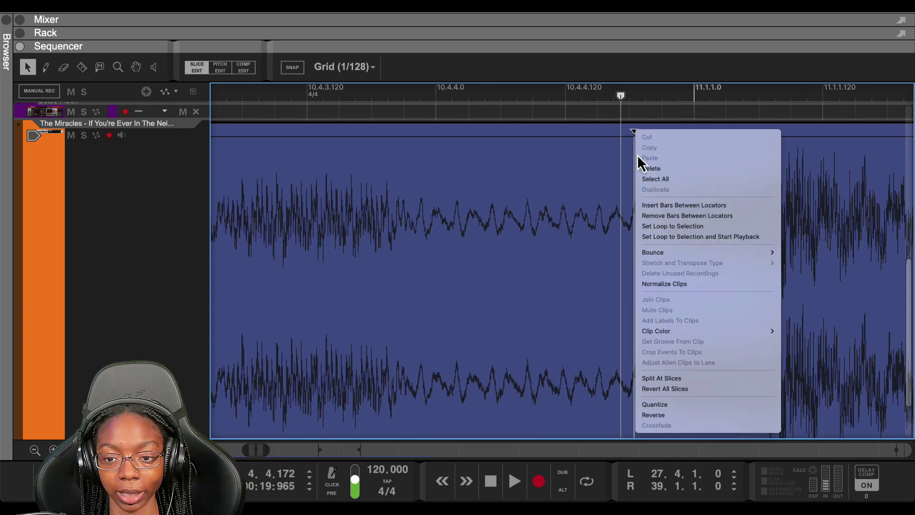
{"action": "left_click", "coordinate": [670, 376]}
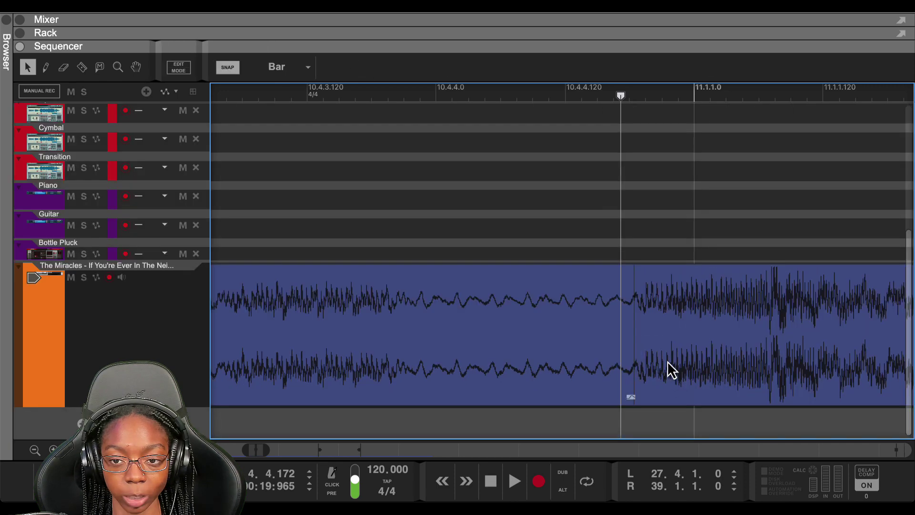
{"action": "key", "text": "Delete"}
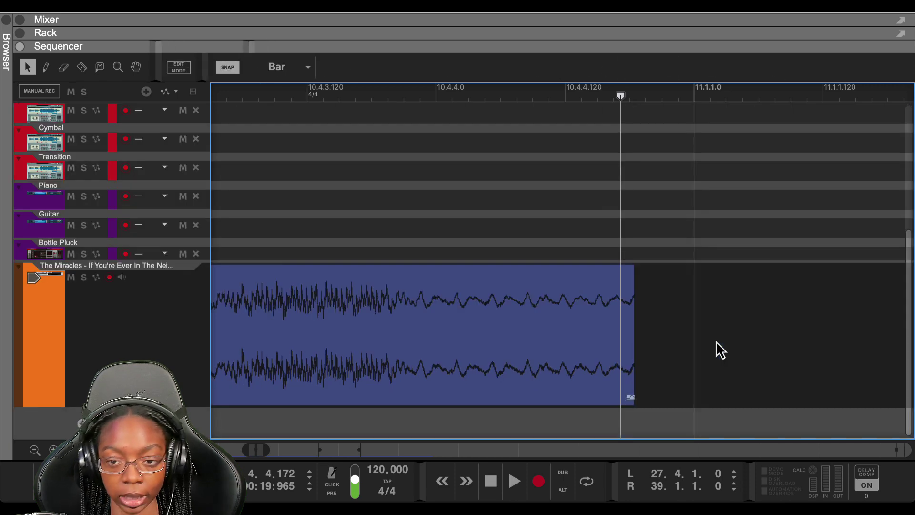
- Set the song tempo to 160 BPM and leave the trimmed clip deselected
{"action": "left_click", "coordinate": [604, 335]}
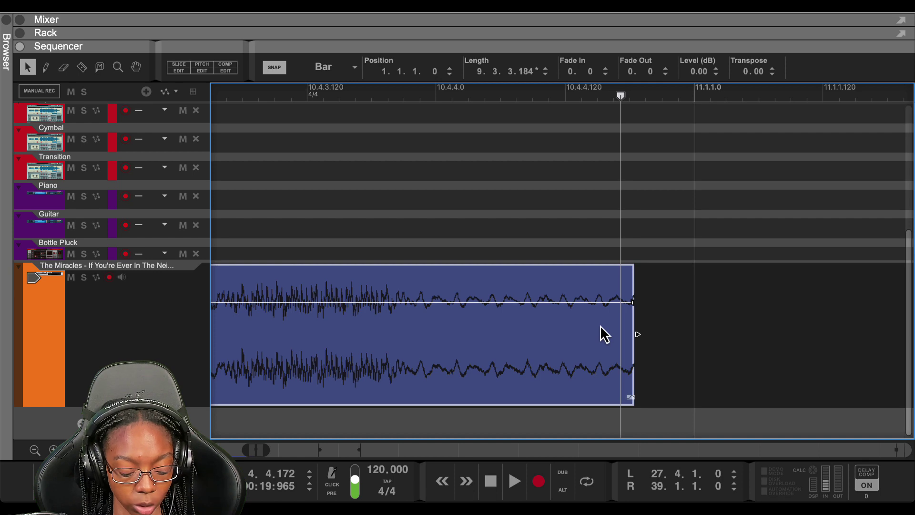
{"action": "key", "text": "z"}
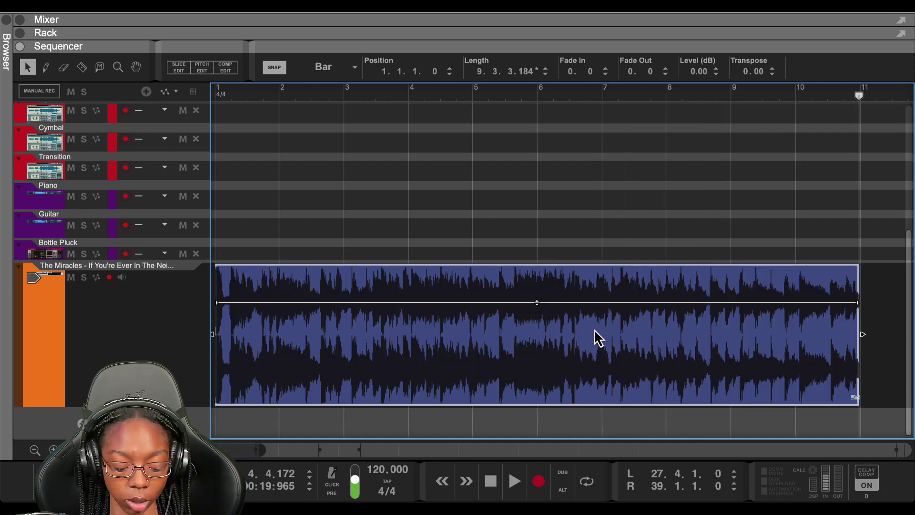
{"action": "left_click", "coordinate": [739, 207]}
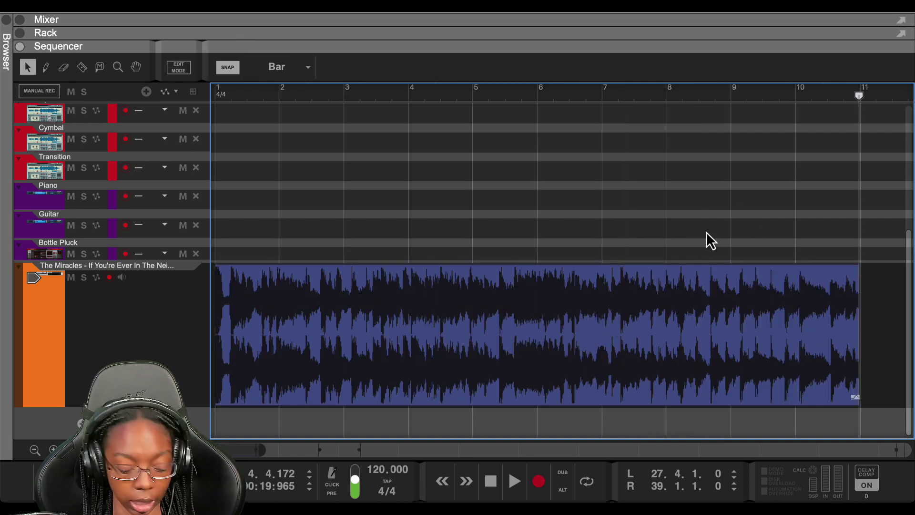
{"action": "scroll", "coordinate": [697, 238], "scroll_direction": "down", "scroll_amount": 3}
{"action": "scroll", "coordinate": [686, 288], "scroll_direction": "down", "scroll_amount": 4}
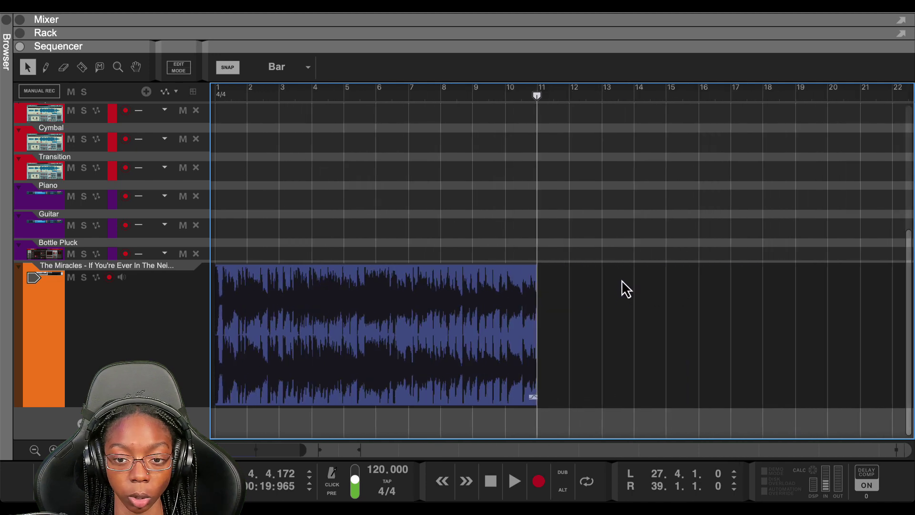
{"action": "scroll", "coordinate": [486, 313], "scroll_direction": "down", "scroll_amount": 1}
{"action": "left_click", "coordinate": [400, 330]}
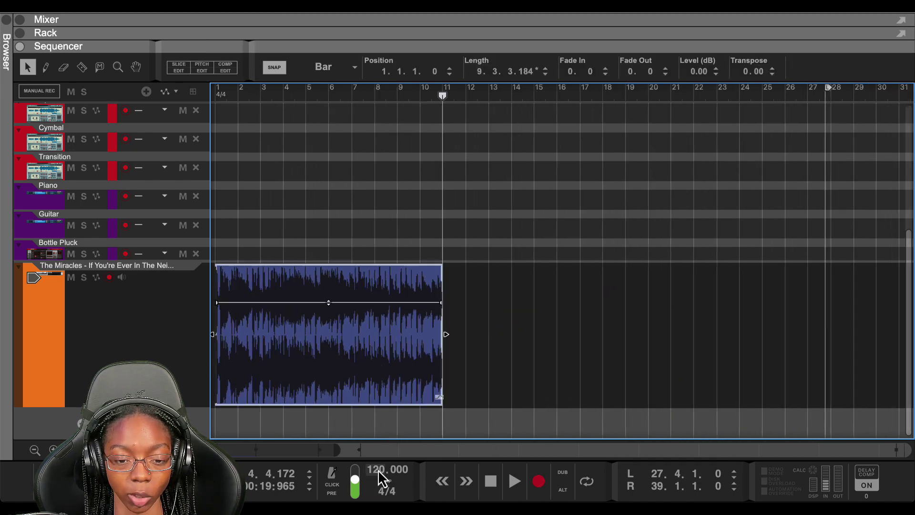
{"action": "left_click_drag", "start_coordinate": [379, 470], "coordinate": [384, 462]}
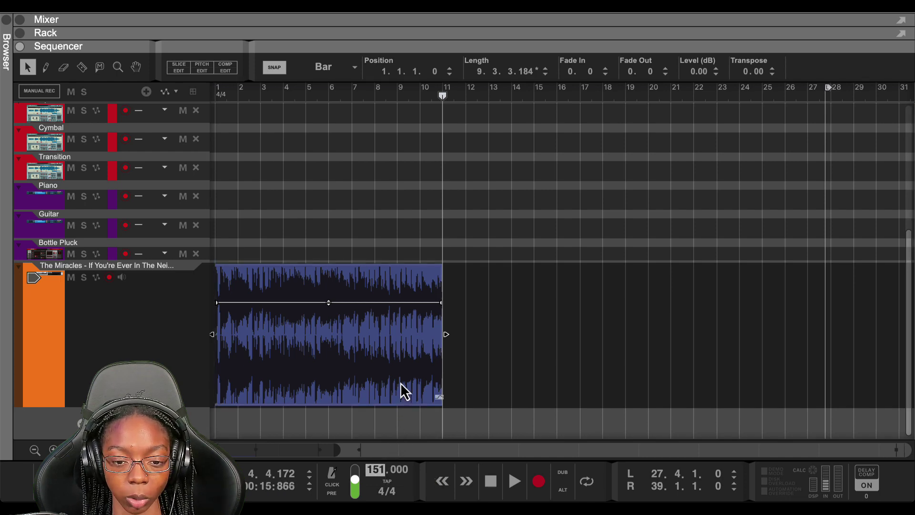
{"action": "left_click_drag", "start_coordinate": [399, 340], "coordinate": [401, 352]}
{"action": "left_click", "coordinate": [453, 329]}
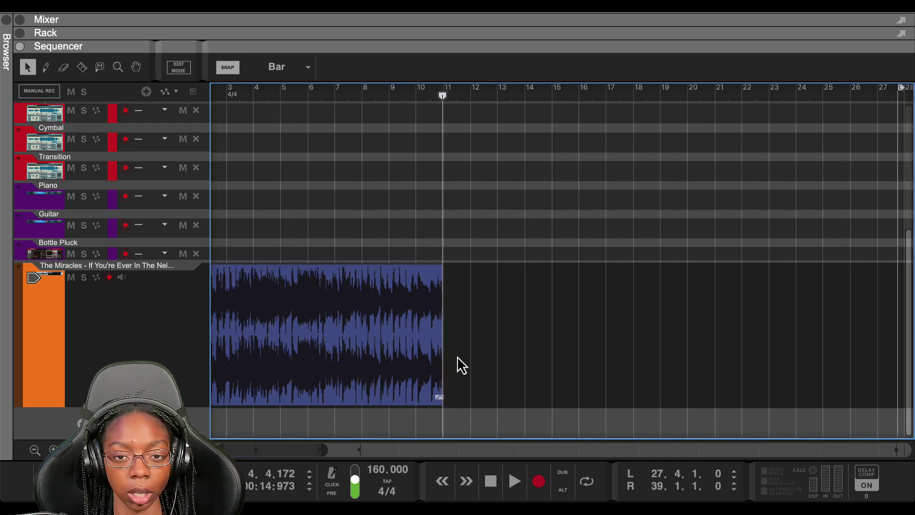
- Select the trimmed clip, return the playback position to bar 1 and play from there
{"action": "scroll", "coordinate": [456, 355], "scroll_direction": "up", "scroll_amount": 3}
{"action": "scroll", "coordinate": [462, 366], "scroll_direction": "left", "scroll_amount": 5}
{"action": "left_click", "coordinate": [578, 353]}
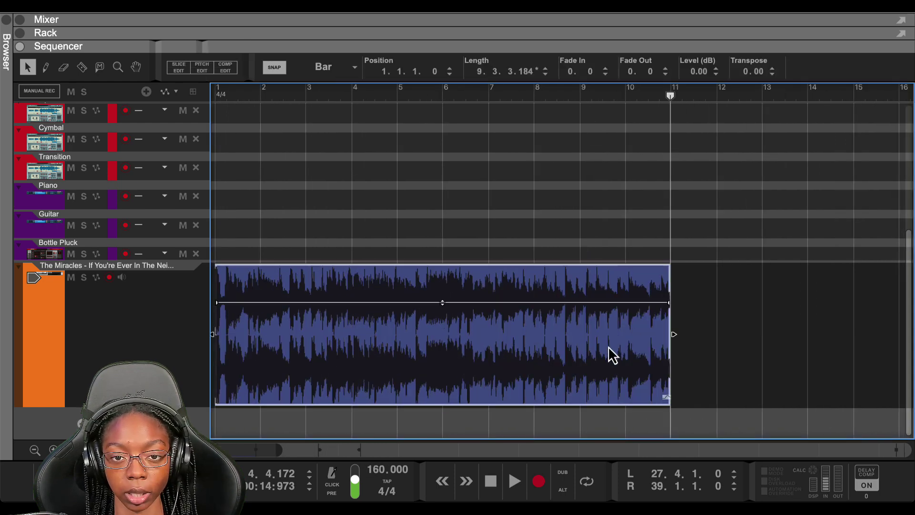
{"action": "left_click_drag", "start_coordinate": [397, 90], "coordinate": [148, 114]}
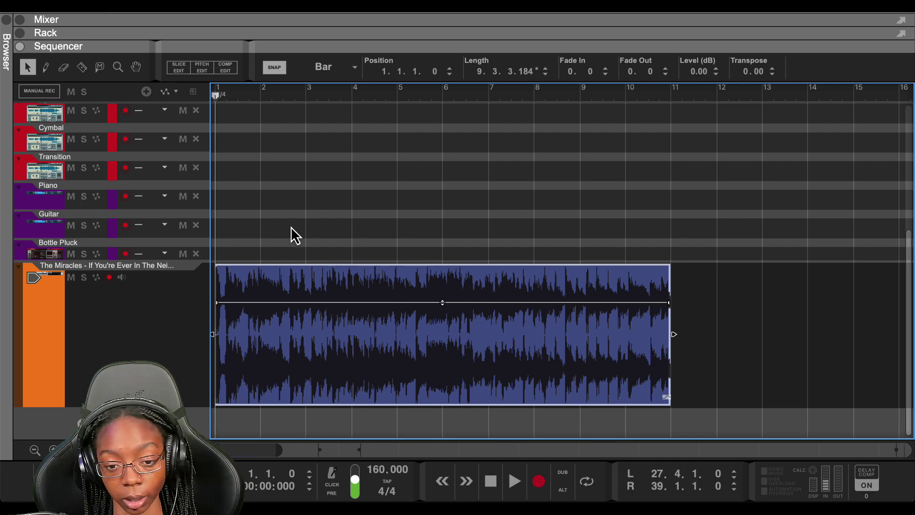
{"action": "key", "text": "space"}
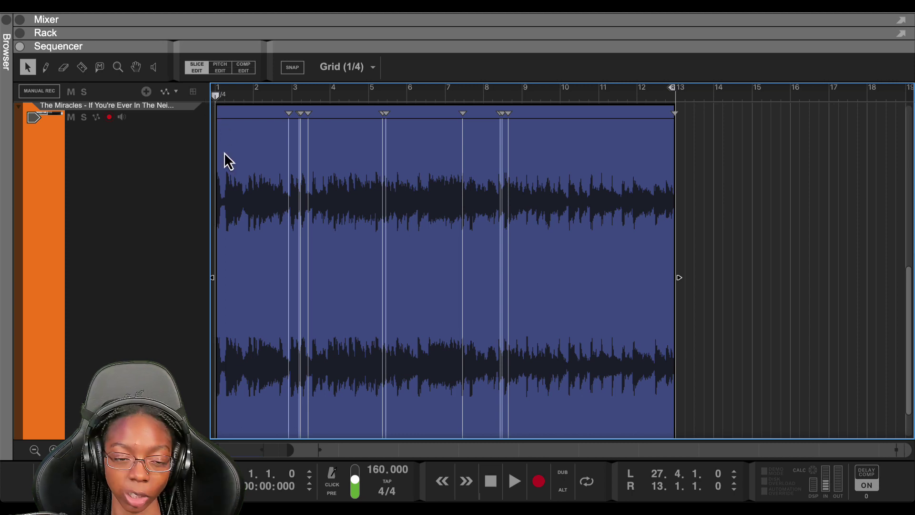
- Play the clip to just past bar 3, then split it at its slices just before bar 3 and delete the part before
{"action": "key", "text": "space"}
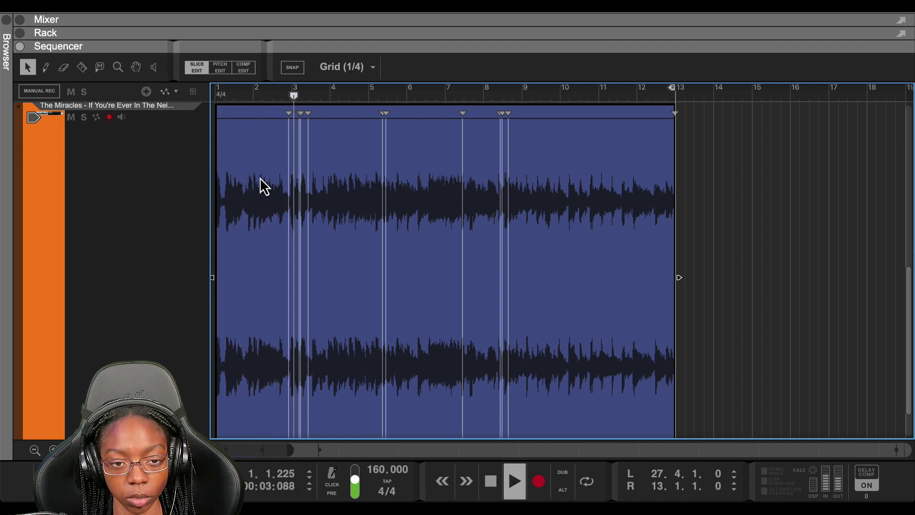
{"action": "key", "text": "space"}
{"action": "left_click", "coordinate": [289, 166]}
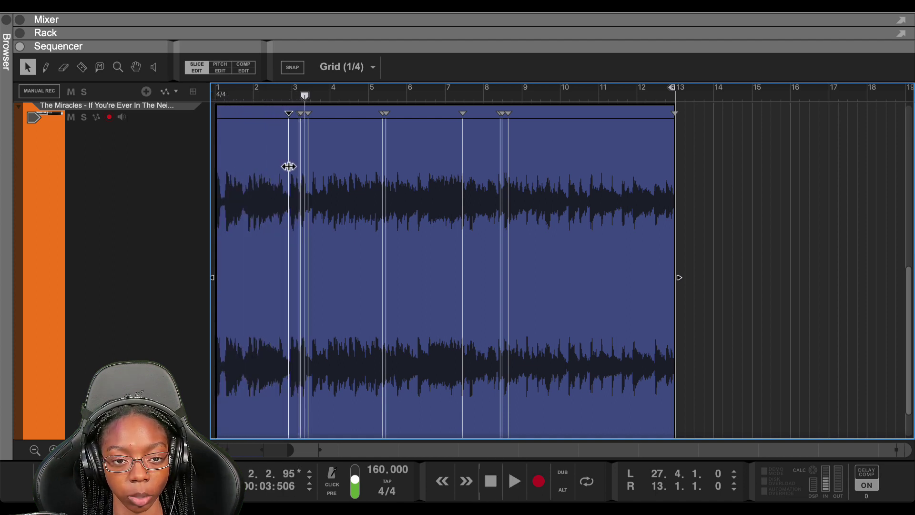
{"action": "right_click", "coordinate": [288, 167]}
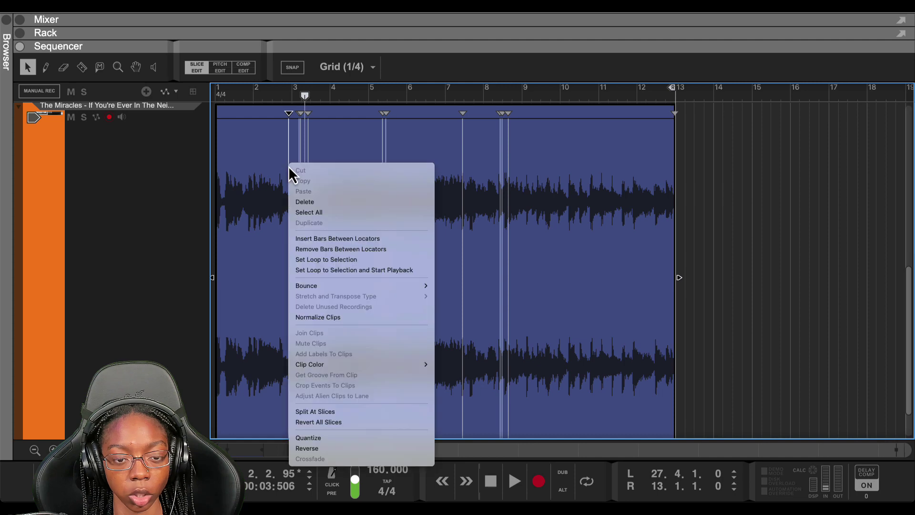
{"action": "left_click", "coordinate": [337, 411]}
{"action": "left_click", "coordinate": [270, 322]}
{"action": "key", "text": "Delete"}
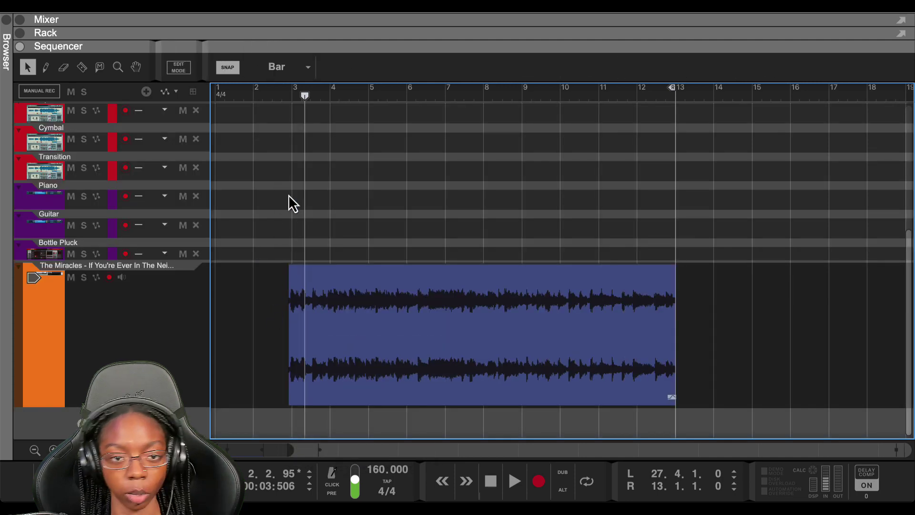
- Set the playback position to about bar 3 and open the remaining clip in Slice Edit mode
{"action": "left_click", "coordinate": [292, 96]}
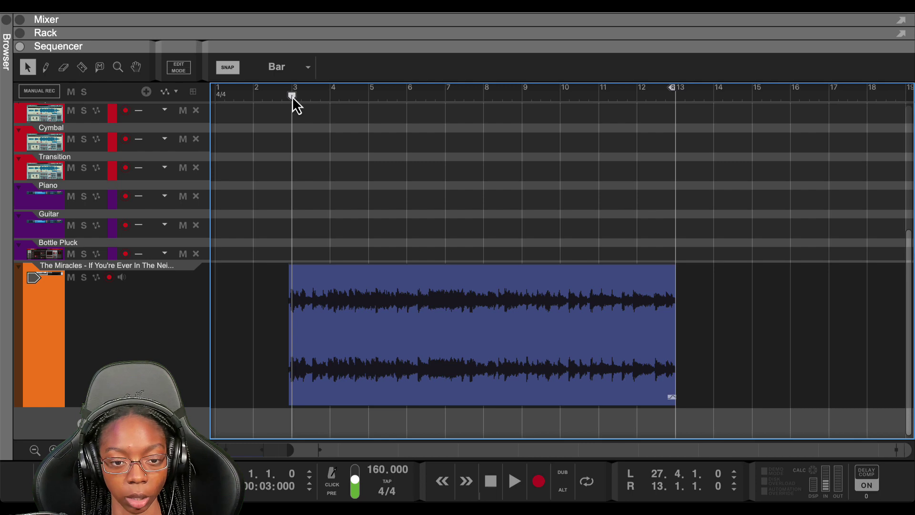
{"action": "scroll", "coordinate": [293, 96], "scroll_direction": "up", "scroll_amount": 5}
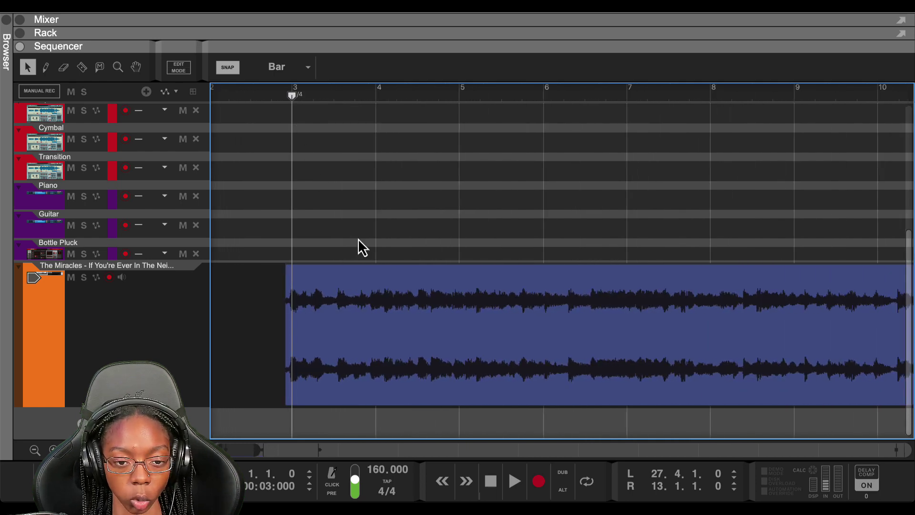
{"action": "left_click", "coordinate": [298, 372]}
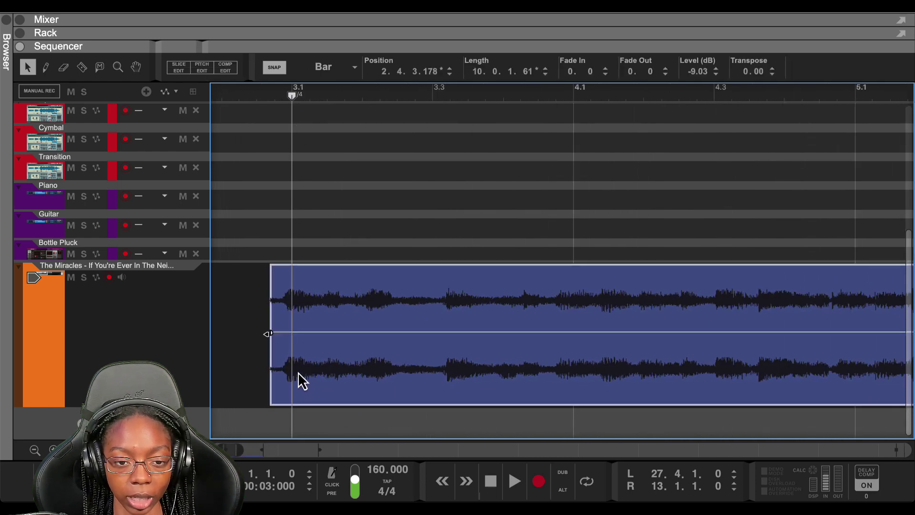
{"action": "double_click", "coordinate": [274, 315]}
{"action": "left_click", "coordinate": [197, 70]}
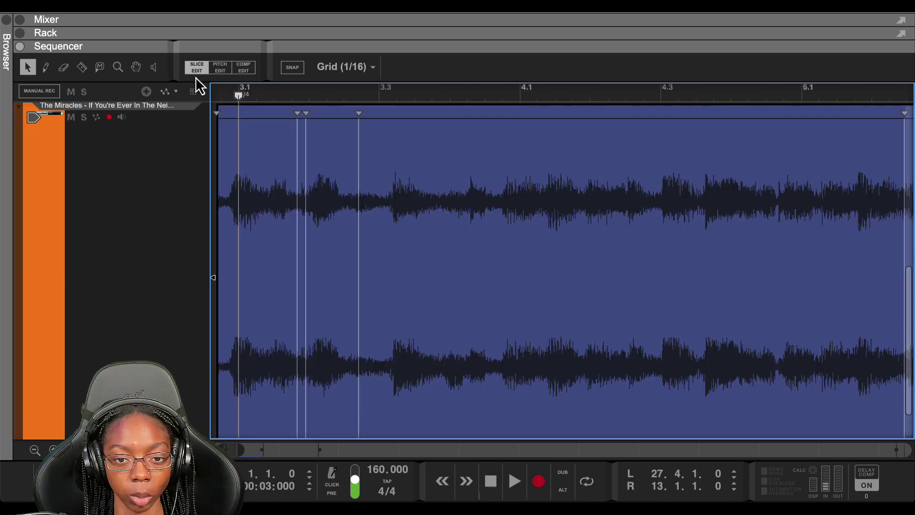
{"action": "scroll", "coordinate": [238, 285], "scroll_direction": "up", "scroll_amount": 4}
{"action": "scroll", "coordinate": [262, 267], "scroll_direction": "left", "scroll_amount": 3}
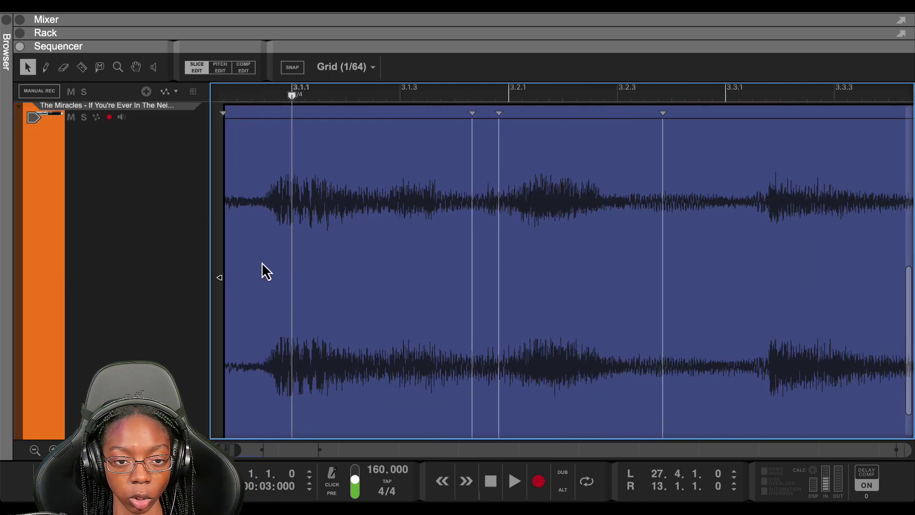
- Audition the onset of the first hit just before 3.1.1.0 and trim the clip's start to the playback position there
{"action": "left_click_drag", "start_coordinate": [291, 97], "coordinate": [287, 99]}
{"action": "key", "text": "space"}
{"action": "key", "text": "space"}
{"action": "key", "text": "space"}
{"action": "key", "text": "space"}
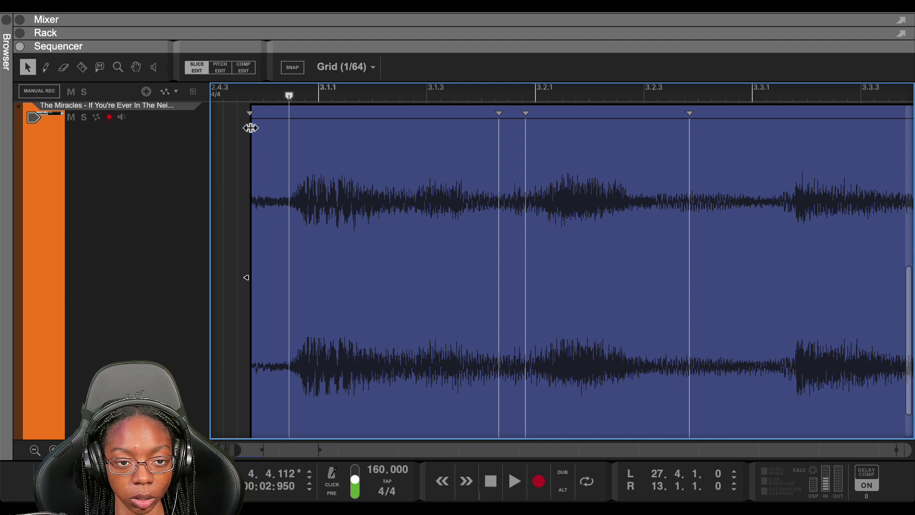
{"action": "left_click_drag", "start_coordinate": [251, 129], "coordinate": [270, 136]}
{"action": "key", "text": "super+z"}
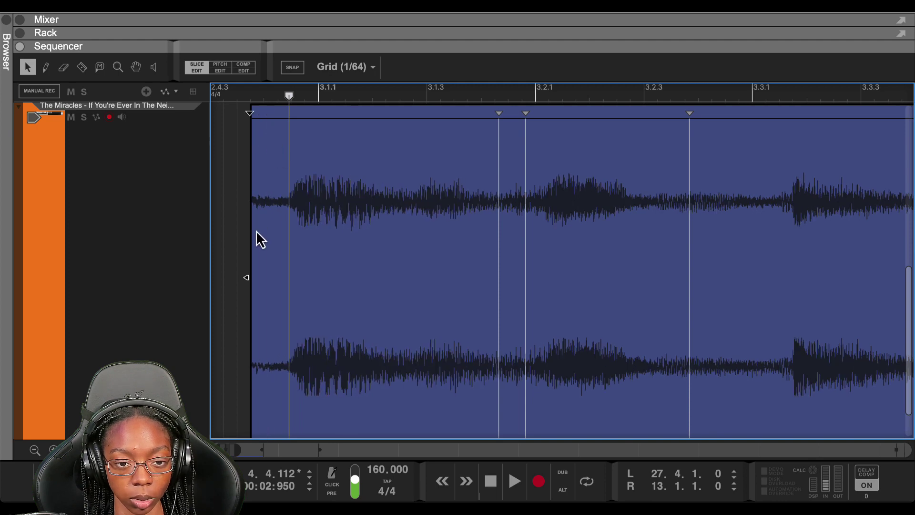
{"action": "left_click_drag", "start_coordinate": [247, 277], "coordinate": [286, 281]}
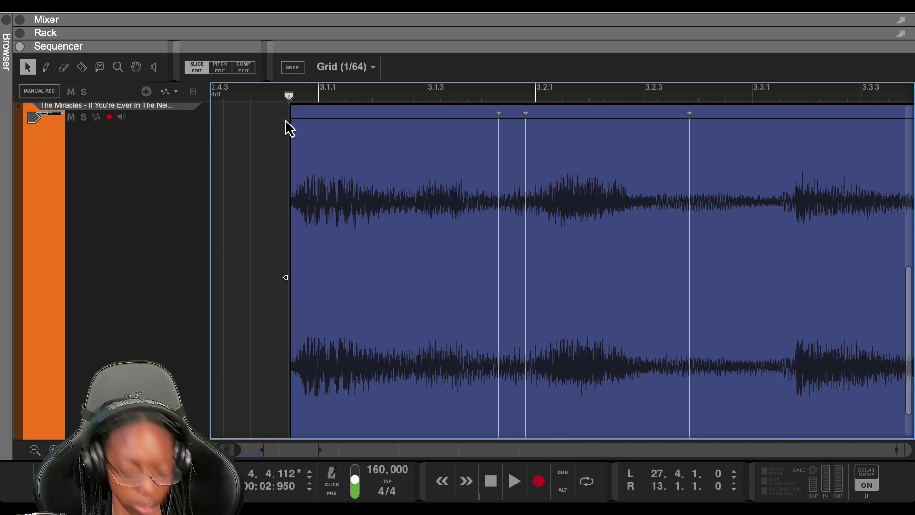
- Play the clip from its trimmed start and stop just after bar 5
{"action": "key", "text": "space"}
{"action": "key", "text": "g"}
{"action": "key", "text": "g"}
{"action": "key", "text": "g"}
{"action": "key", "text": "g"}
{"action": "key", "text": "g"}
{"action": "key", "text": "g"}
{"action": "key", "text": "g"}
{"action": "key", "text": "g"}
{"action": "key", "text": "g"}
{"action": "key", "text": "g"}
{"action": "key", "text": "g"}
{"action": "key", "text": "g"}
{"action": "key", "text": "g"}
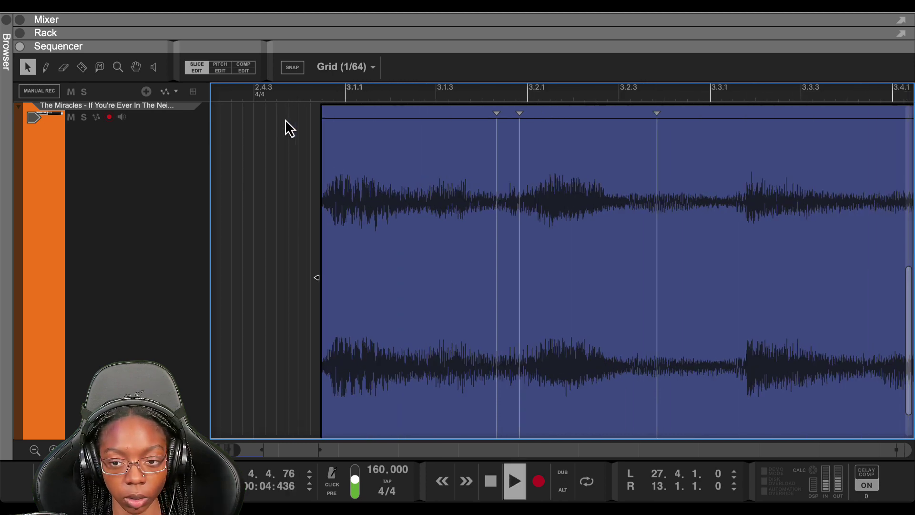
{"action": "scroll", "coordinate": [285, 119], "scroll_direction": "down", "scroll_amount": 3}
{"action": "key", "text": "space"}
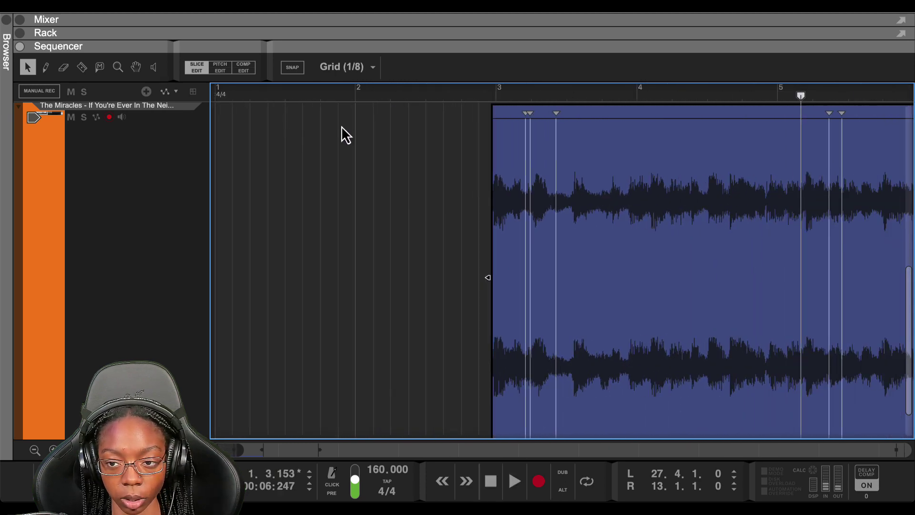
{"action": "key", "text": "Left"}
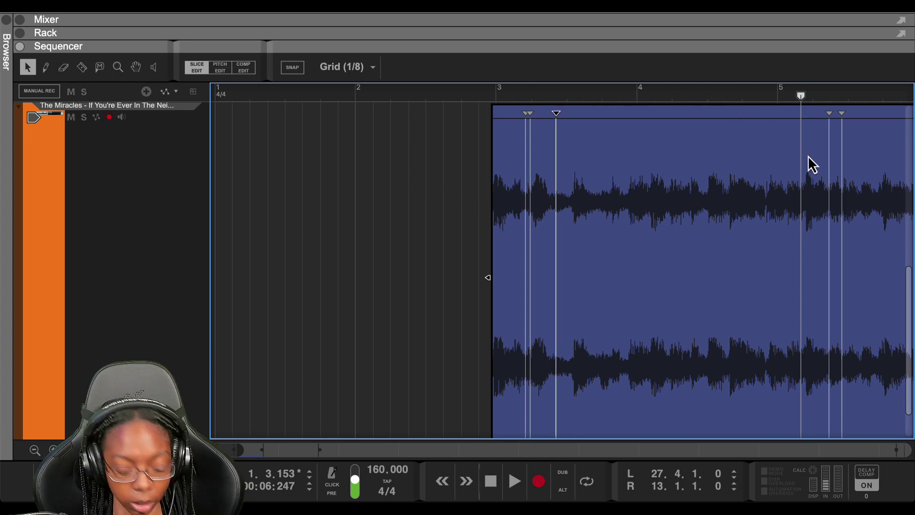
- Add a slice marker with the Pencil tool at the onset of the hit just before 5.2.1.0
{"action": "scroll", "coordinate": [808, 156], "scroll_direction": "up", "scroll_amount": 6}
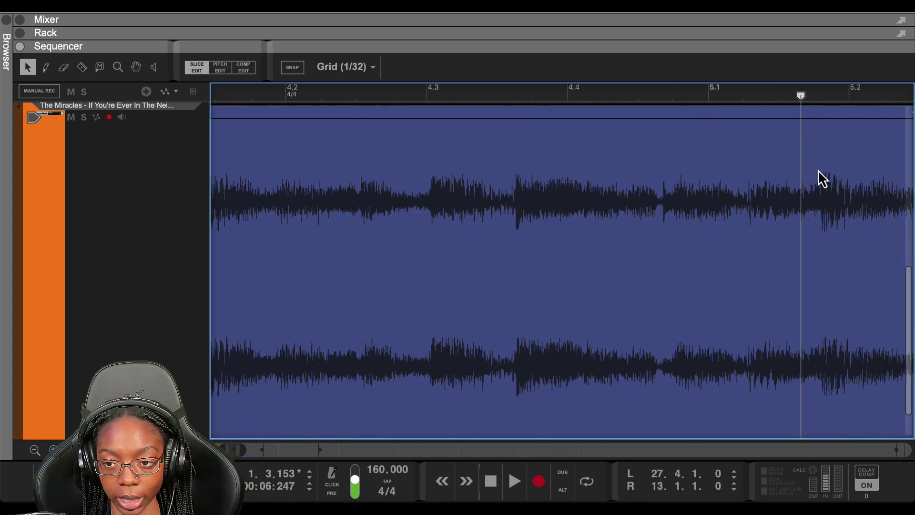
{"action": "scroll", "coordinate": [818, 169], "scroll_direction": "up", "scroll_amount": 4}
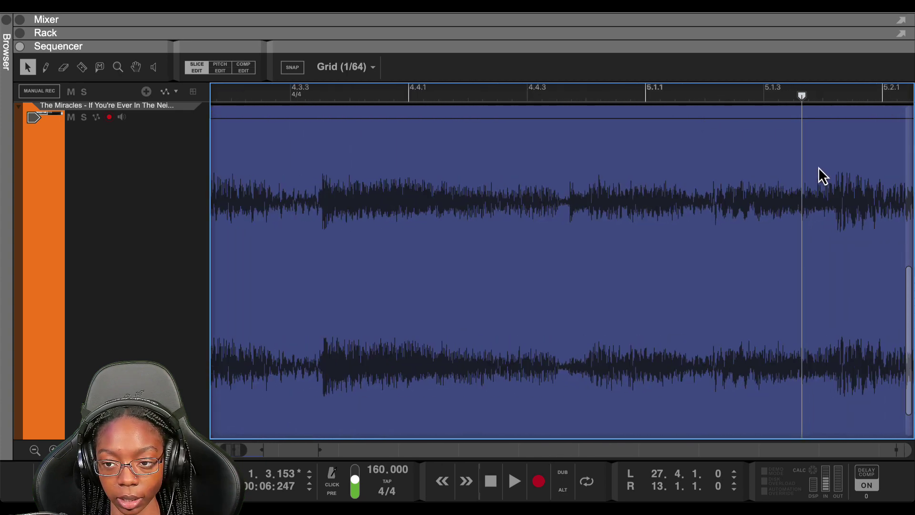
{"action": "right_click", "coordinate": [676, 191]}
{"action": "left_click", "coordinate": [652, 191]}
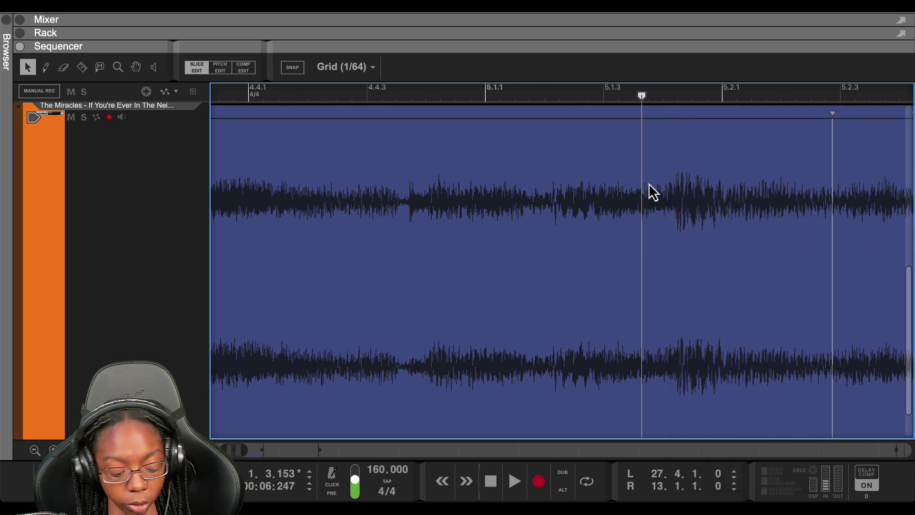
{"action": "key", "text": "w"}
{"action": "left_click", "coordinate": [678, 161]}
{"action": "key", "text": "q"}
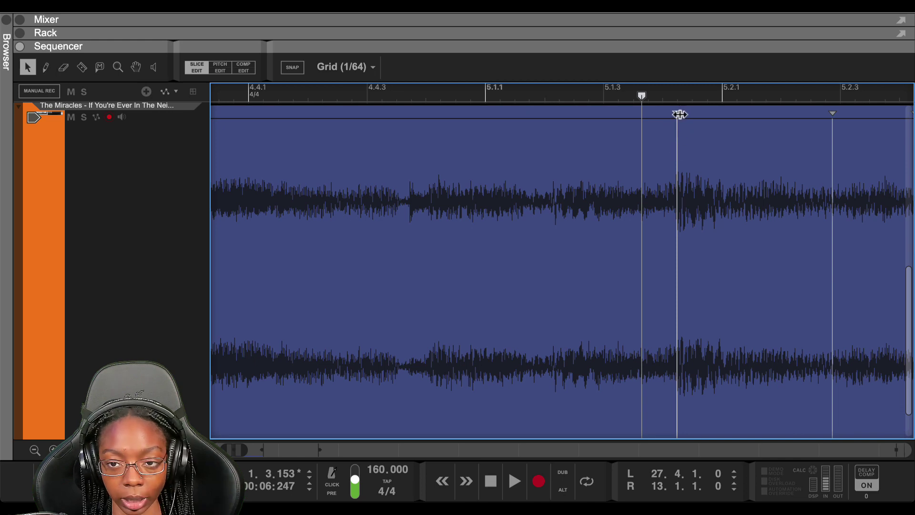
- Split the clip at the slice marker just before 5.2.1.0 and delete the part after it
{"action": "right_click", "coordinate": [678, 113]}
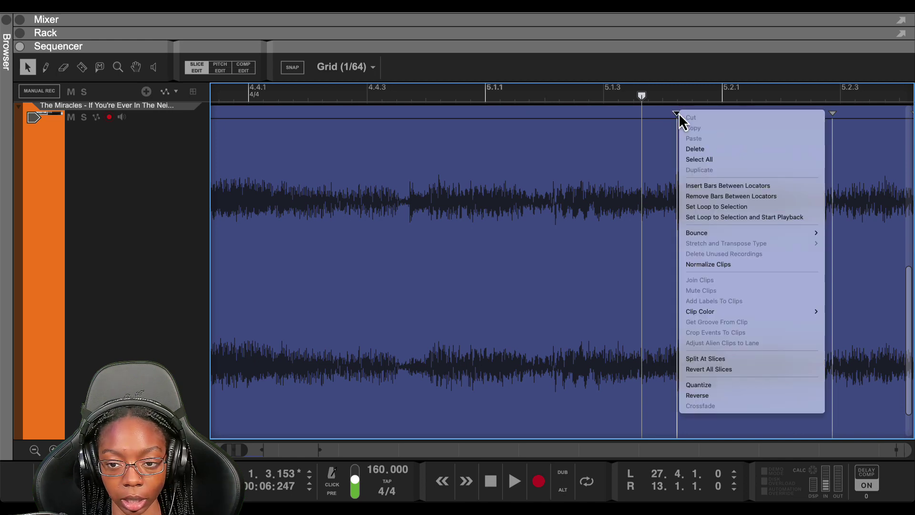
{"action": "left_click", "coordinate": [712, 357]}
{"action": "left_click", "coordinate": [724, 308]}
{"action": "key", "text": "Delete"}
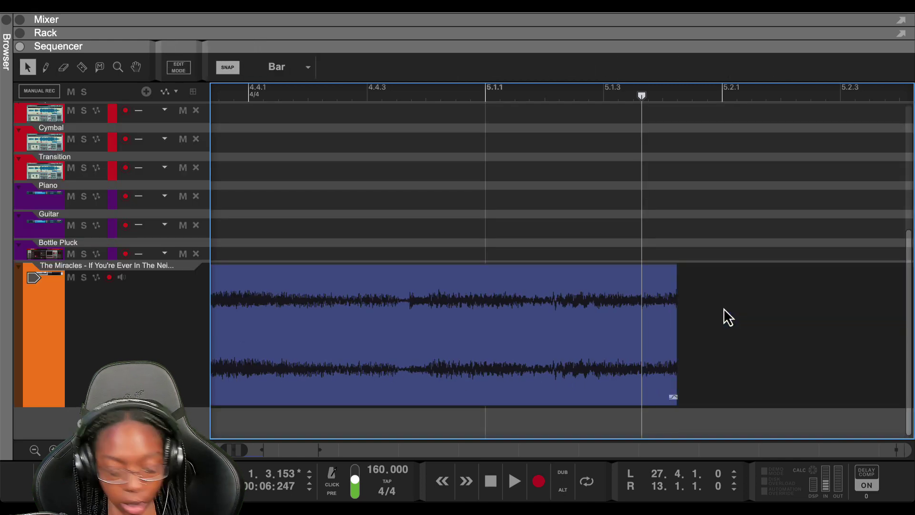
- Time-stretch the clip to exactly two bars, running from bar 3 to bar 5
{"action": "key", "text": "g"}
{"action": "key", "text": "g"}
{"action": "key", "text": "g"}
{"action": "key", "text": "g"}
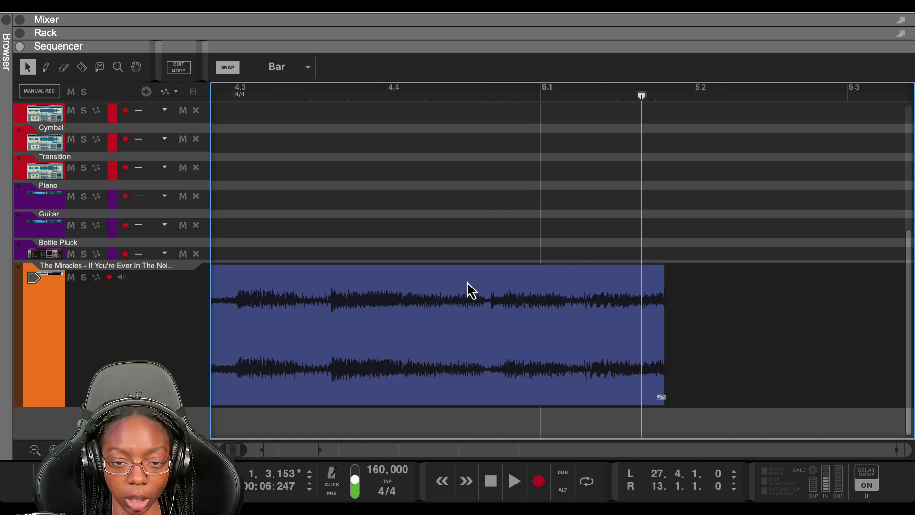
{"action": "scroll", "coordinate": [444, 308], "scroll_direction": "down", "scroll_amount": 4}
{"action": "left_click", "coordinate": [477, 355]}
{"action": "scroll", "coordinate": [481, 358], "scroll_direction": "down", "scroll_amount": 3}
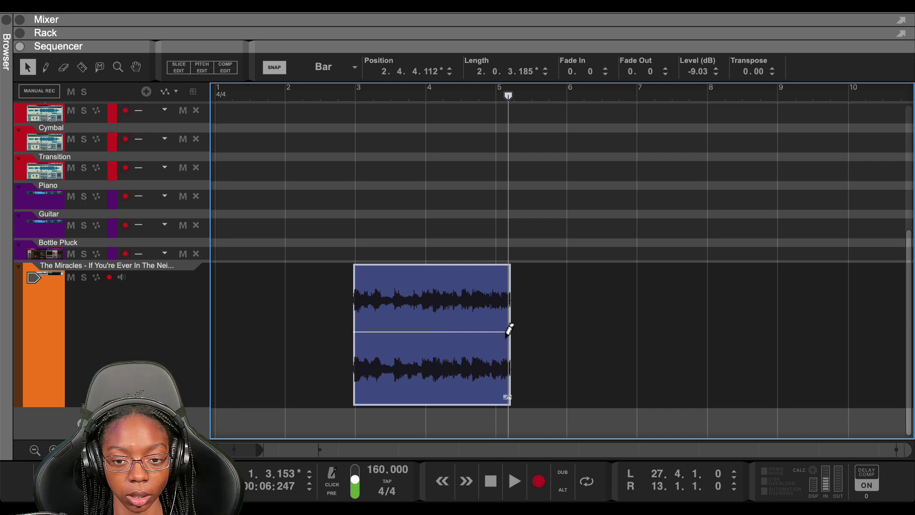
{"action": "mouse_move", "coordinate": [511, 335]}
{"action": "left_click_drag", "start_coordinate": [512, 335], "coordinate": [496, 333]}
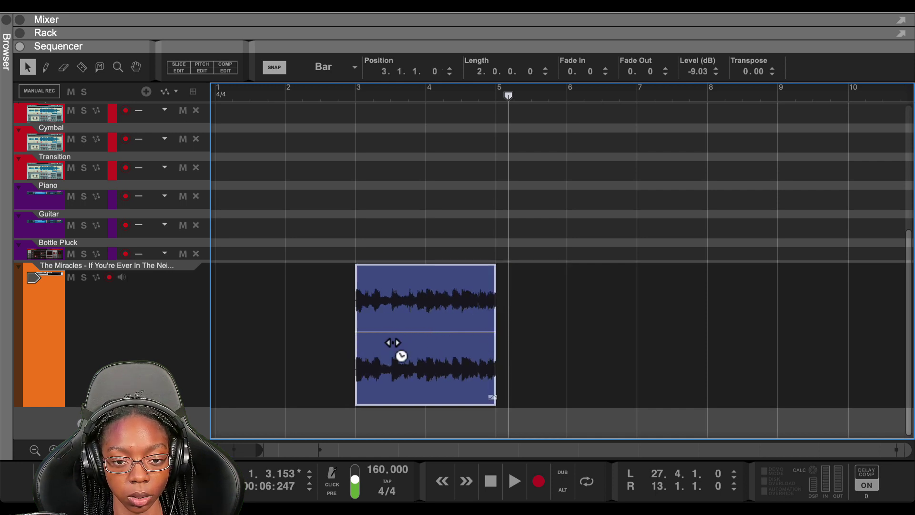
- Time-stretch the clip's start back to bar 1 so that it is four bars long
{"action": "left_click", "coordinate": [321, 334]}
{"action": "left_click", "coordinate": [413, 342]}
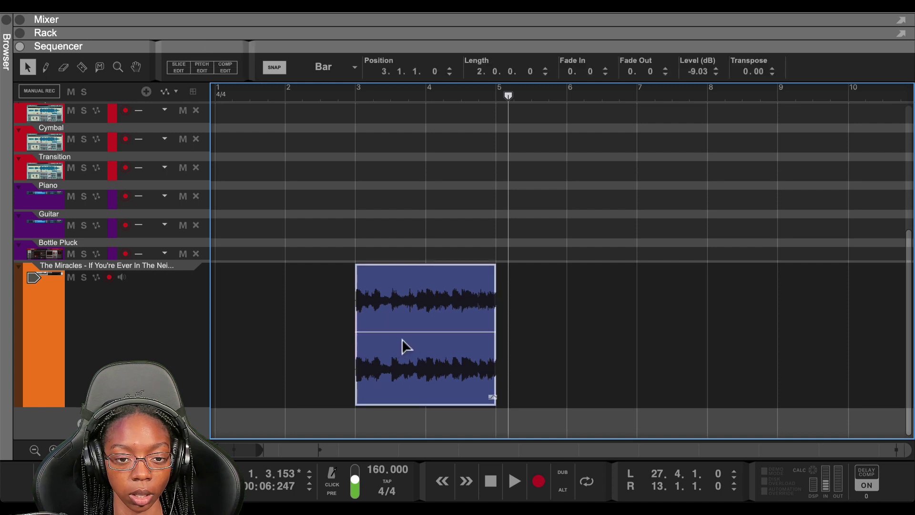
{"action": "left_click_drag", "start_coordinate": [349, 336], "coordinate": [217, 336]}
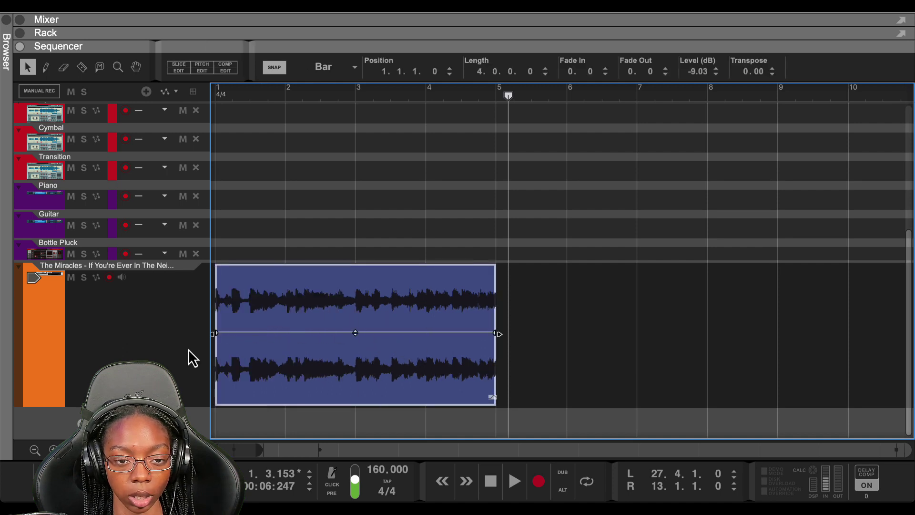
- Play the stretched clip from the beginning of the song and stop partway through
{"action": "key", "text": "KP_Decimal"}
{"action": "key", "text": "space"}
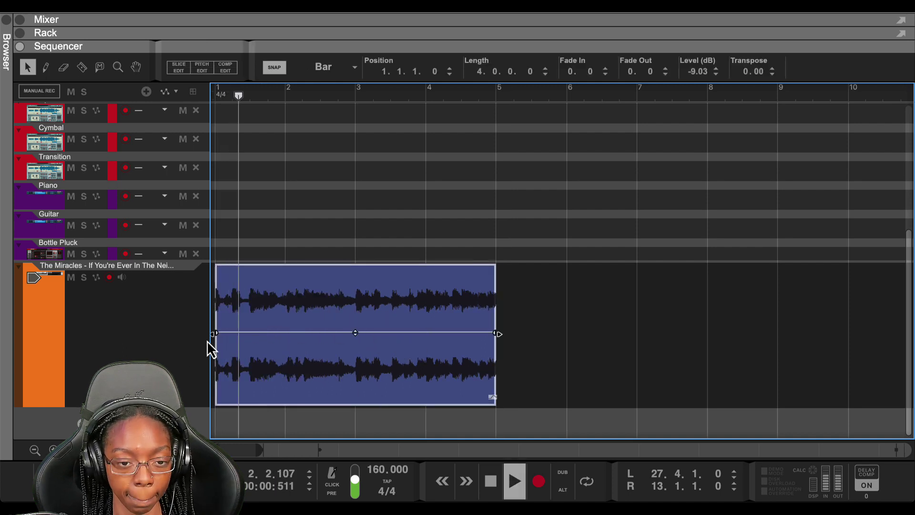
{"action": "key", "text": "space"}
- Set the clip's Transpose value to 7.00 and play it from the beginning
{"action": "left_click", "coordinate": [588, 263]}
{"action": "left_click_drag", "start_coordinate": [548, 278], "coordinate": [396, 311]}
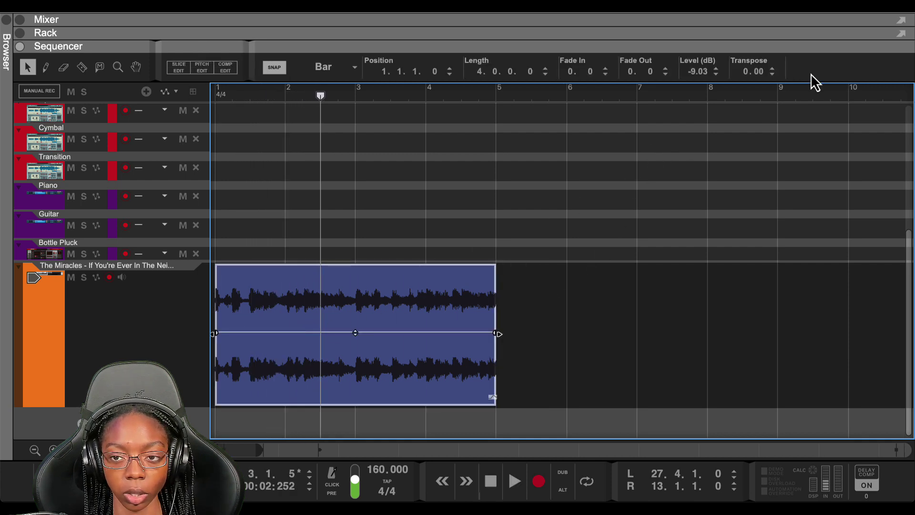
{"action": "double_click", "coordinate": [773, 69]}
{"action": "key", "text": "KP_Decimal"}
{"action": "key", "text": "space"}
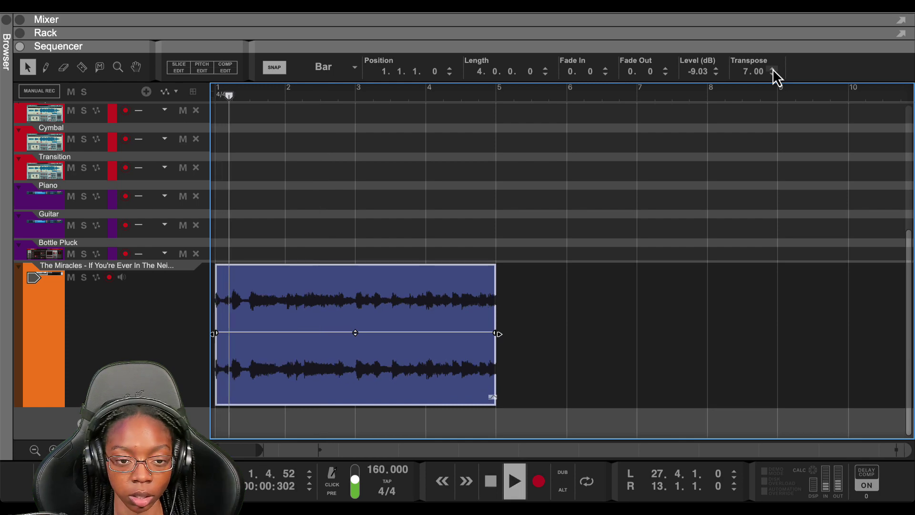
{"action": "key", "text": "space"}
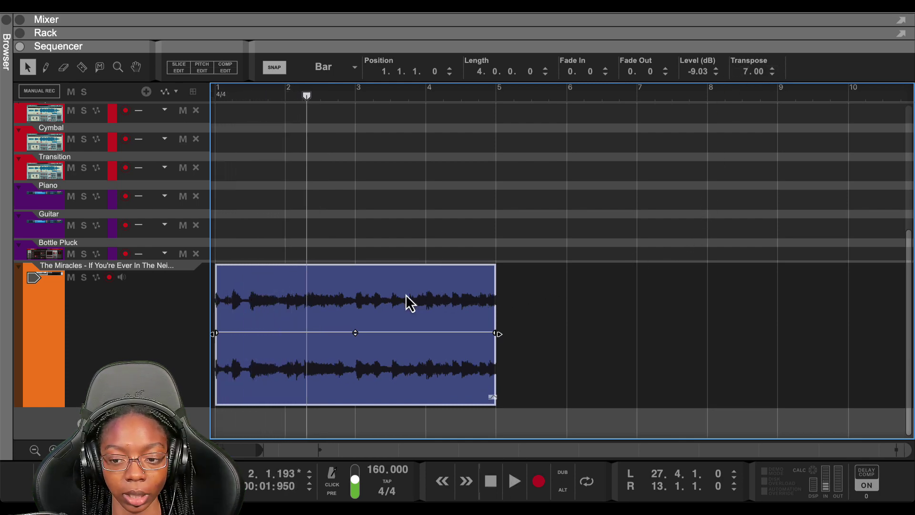
- Try to change the Miracles clip's Stretch and Transpose Type to Melody
{"action": "right_click", "coordinate": [394, 322]}
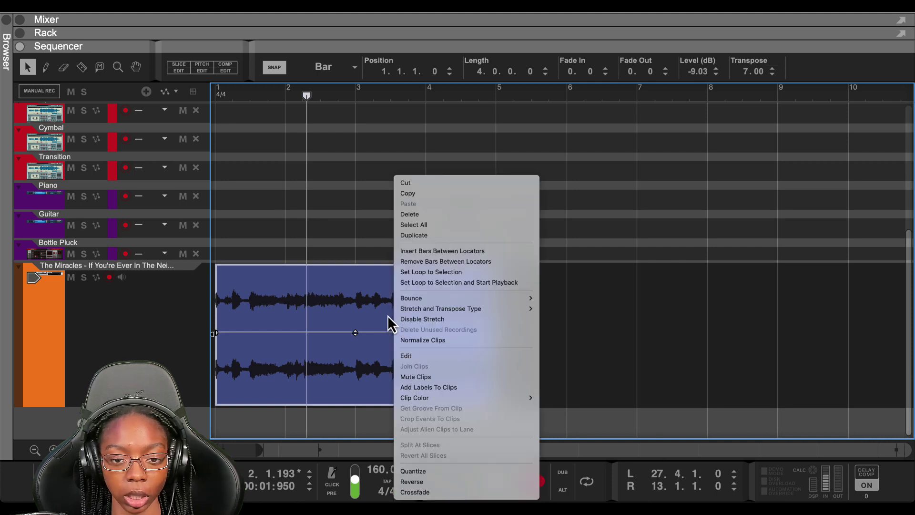
{"action": "mouse_move", "coordinate": [424, 308]}
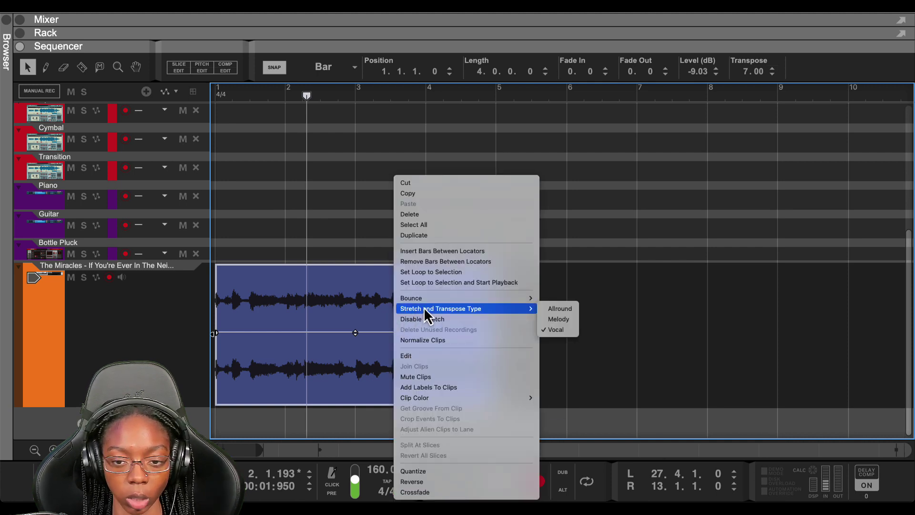
{"action": "left_click", "coordinate": [561, 318]}
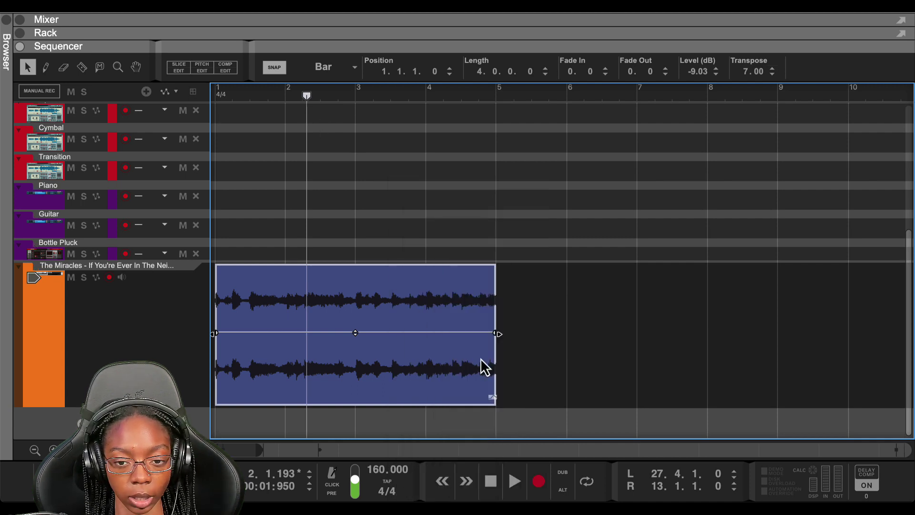
- Extend the end of the Miracles clip to bar 23 so that it is 22 bars long
{"action": "key", "text": "g"}
{"action": "key", "text": "g"}
{"action": "key", "text": "g"}
{"action": "key", "text": "g"}
{"action": "key", "text": "g"}
{"action": "key", "text": "g"}
{"action": "key", "text": "g"}
{"action": "key", "text": "g"}
{"action": "key", "text": "g"}
{"action": "key", "text": "g"}
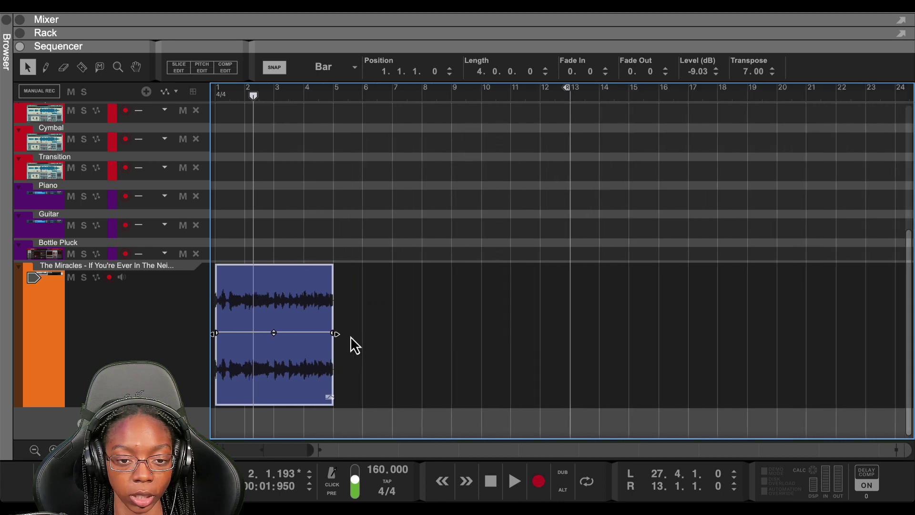
{"action": "left_click_drag", "start_coordinate": [325, 333], "coordinate": [704, 331]}
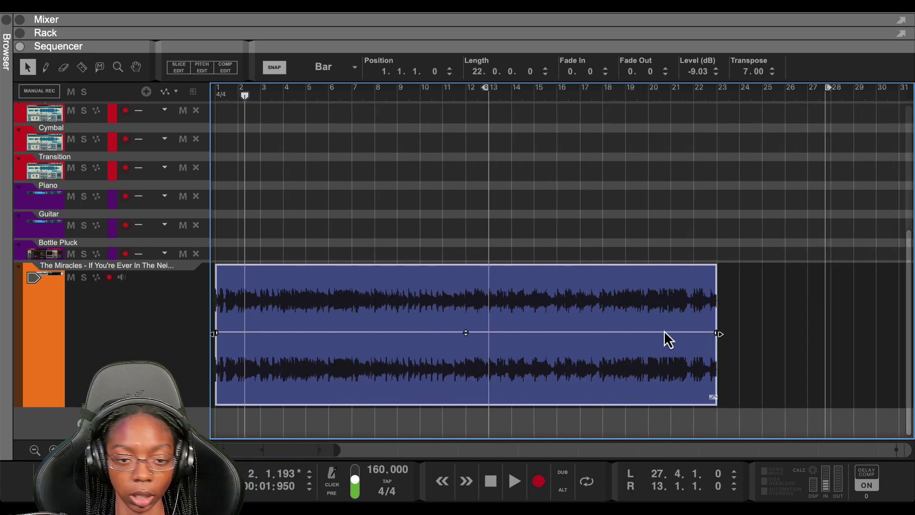
{"action": "key", "text": "h"}
{"action": "scroll", "coordinate": [317, 346], "scroll_direction": "up", "scroll_amount": 3}
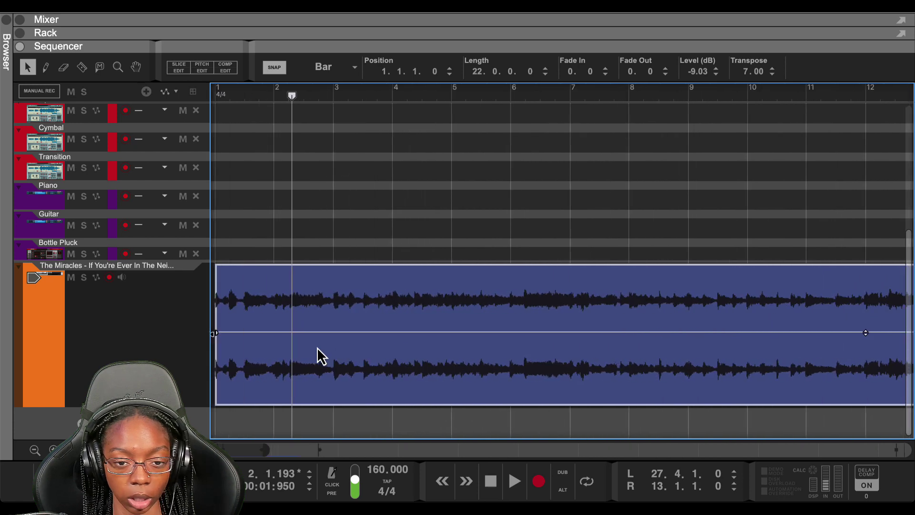
- Set the clip's Stretch and Transpose Type to Melody, bouncing it to a new recording, and play it from the beginning
{"action": "right_click", "coordinate": [317, 348]}
{"action": "mouse_move", "coordinate": [369, 309]}
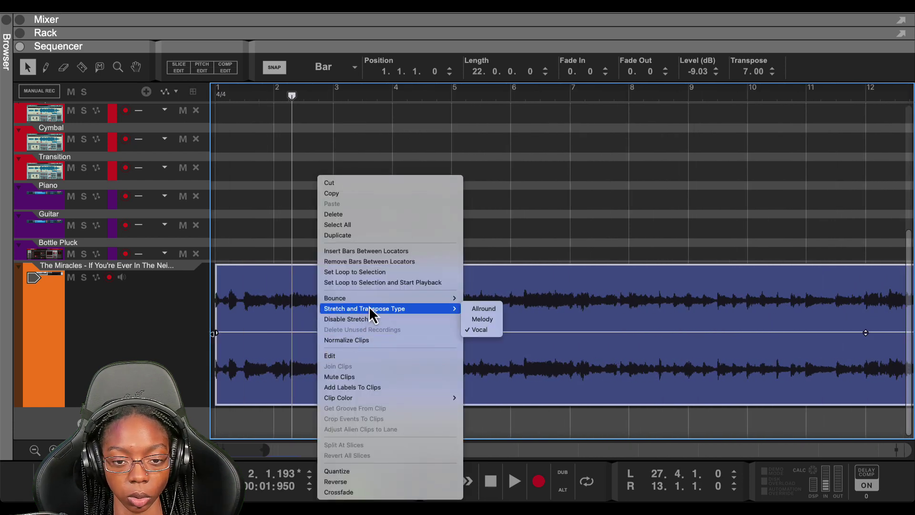
{"action": "left_click", "coordinate": [488, 319]}
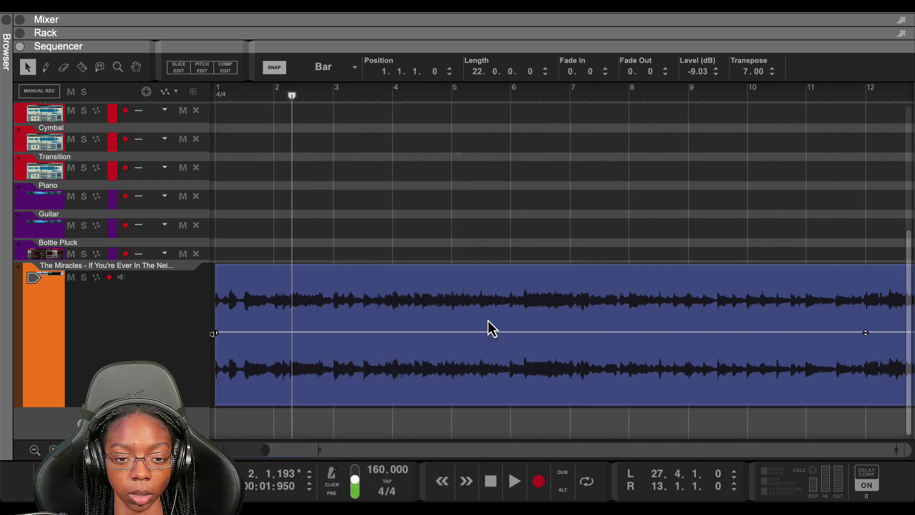
{"action": "left_click", "coordinate": [479, 199]}
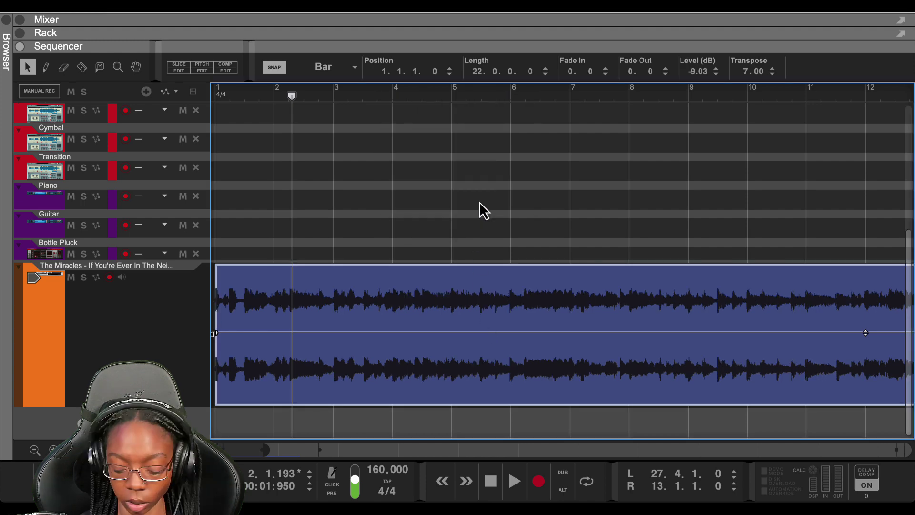
{"action": "key", "text": "shift+Return"}
{"action": "key", "text": "space"}
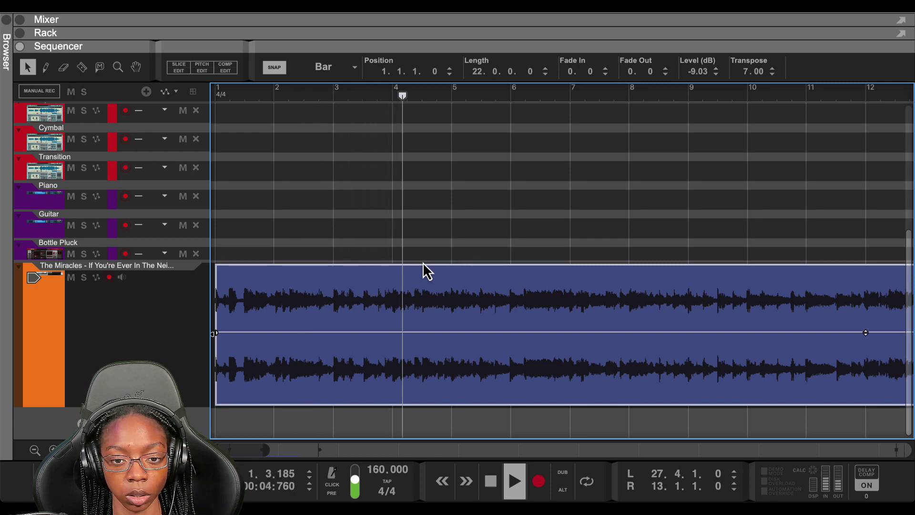
{"action": "key", "text": "space"}
- Switch the clip's Stretch and Transpose Type to Allround, bouncing it to a new recording
{"action": "right_click", "coordinate": [371, 296]}
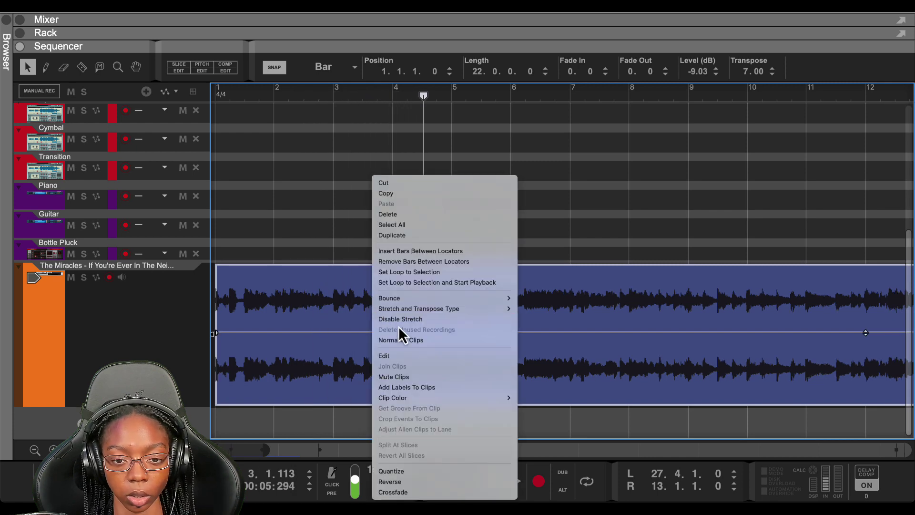
{"action": "mouse_move", "coordinate": [422, 309]}
{"action": "left_click", "coordinate": [533, 317]}
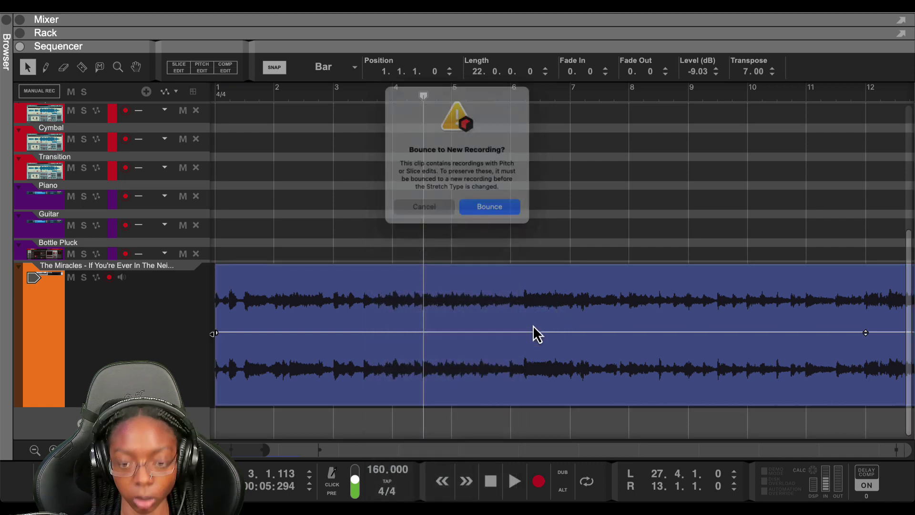
{"action": "left_click", "coordinate": [492, 202]}
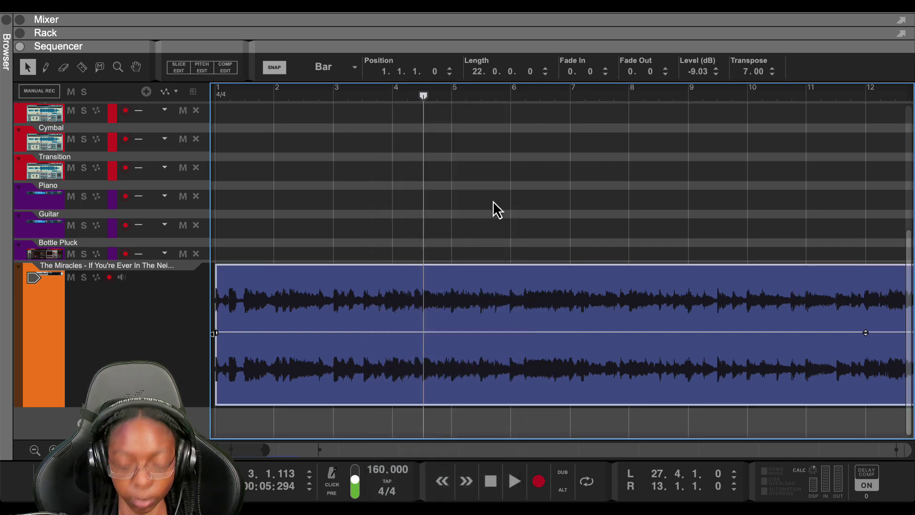
- Play the clip from the beginning and set its Transpose value to 2.00
{"action": "key", "text": "shift+Return"}
{"action": "key", "text": "space"}
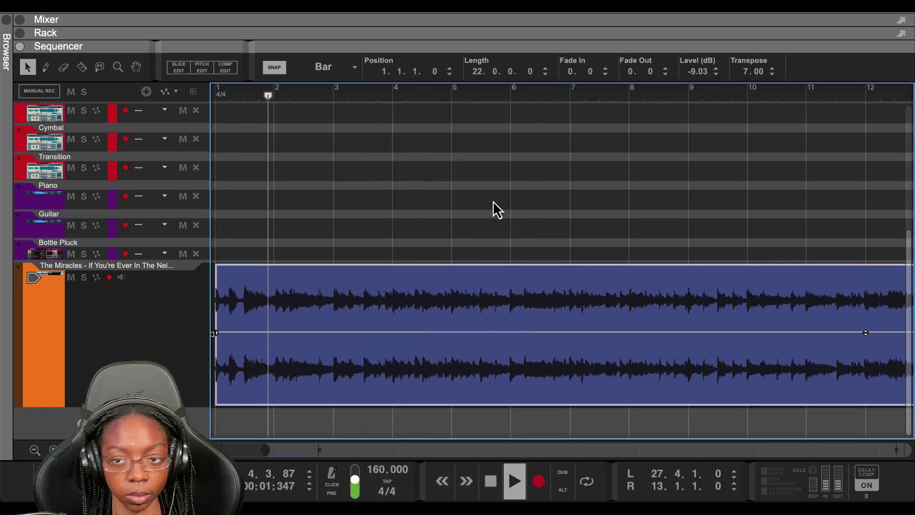
{"action": "left_click_drag", "start_coordinate": [736, 75], "coordinate": [735, 89]}
{"action": "key", "text": "Return"}
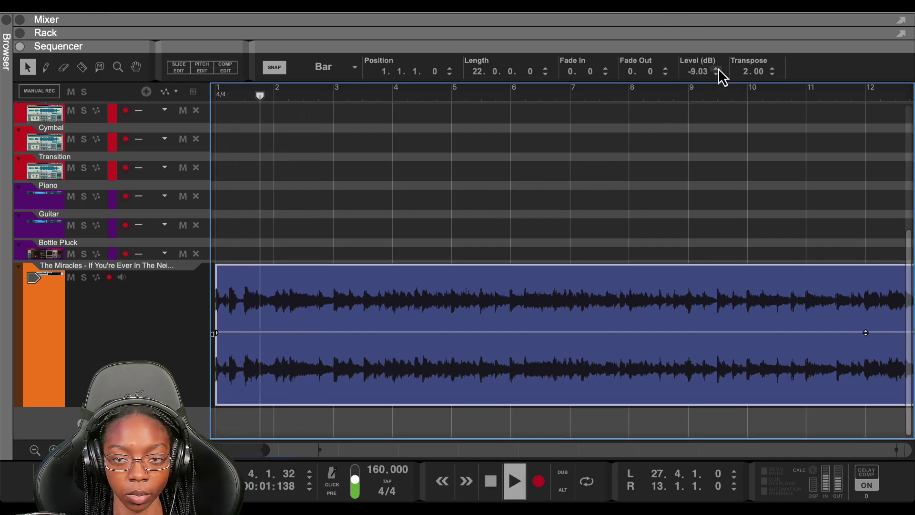
- Set the clip's Stretch and Transpose Type to Melody and its Transpose value to 0.00
{"action": "right_click", "coordinate": [451, 297]}
{"action": "left_click", "coordinate": [492, 370]}
{"action": "right_click", "coordinate": [450, 301]}
{"action": "mouse_move", "coordinate": [488, 309]}
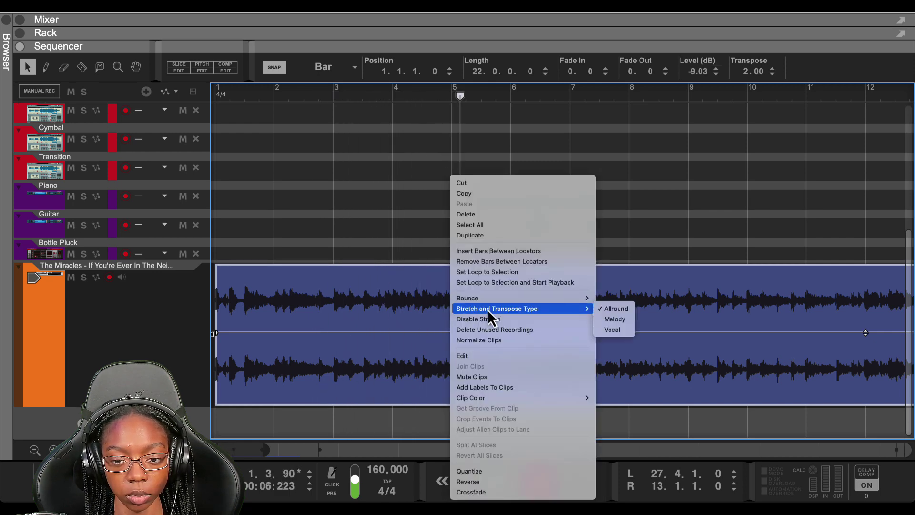
{"action": "left_click", "coordinate": [615, 318]}
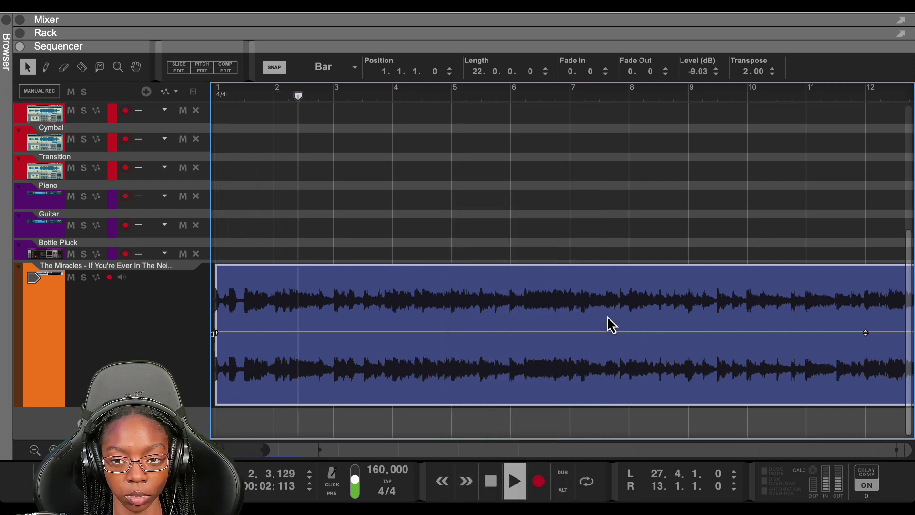
{"action": "left_click_drag", "start_coordinate": [742, 71], "coordinate": [743, 75]}
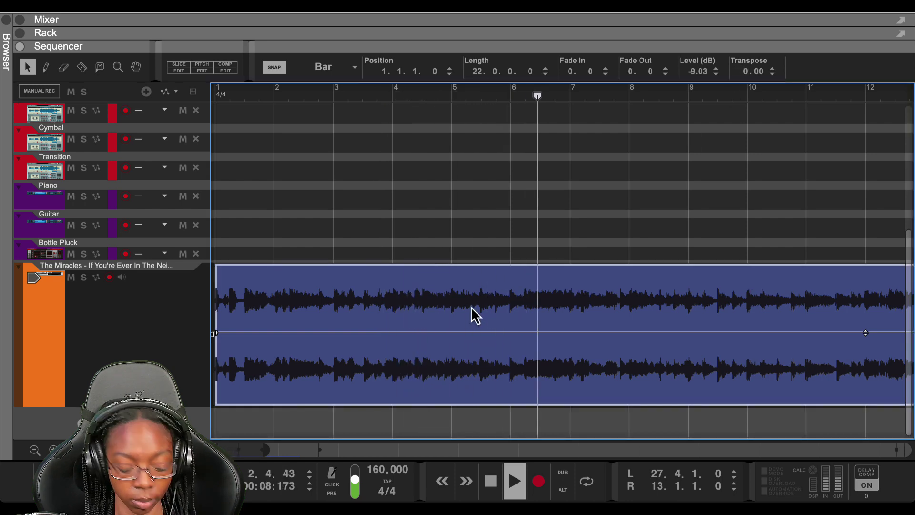
- Turn on the metronome click and play the clip from the beginning to check its timing against it
{"action": "key", "text": "g"}
{"action": "key", "text": "g"}
{"action": "key", "text": "g"}
{"action": "key", "text": "g"}
{"action": "key", "text": "g"}
{"action": "key", "text": "g"}
{"action": "key", "text": "g"}
{"action": "key", "text": "g"}
{"action": "key", "text": "g"}
{"action": "key", "text": "g"}
{"action": "key", "text": "g"}
{"action": "key", "text": "g"}
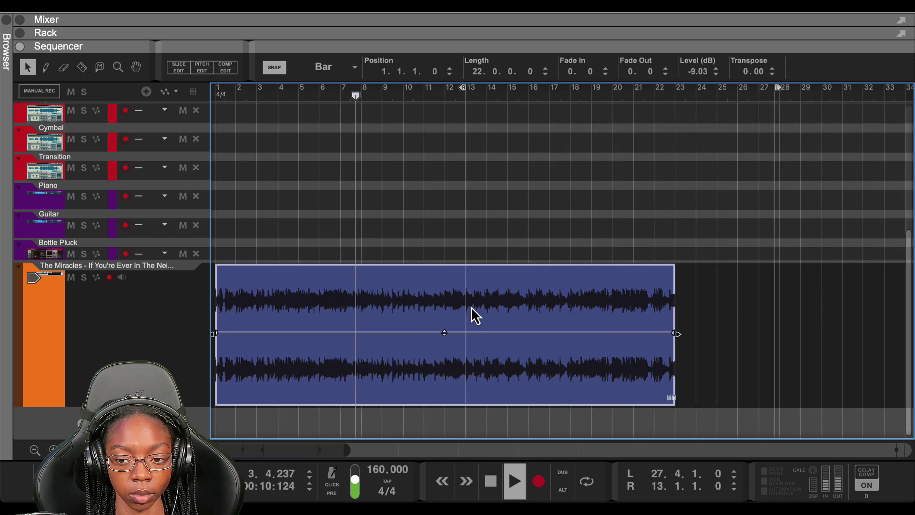
{"action": "key", "text": "g"}
{"action": "key", "text": "space"}
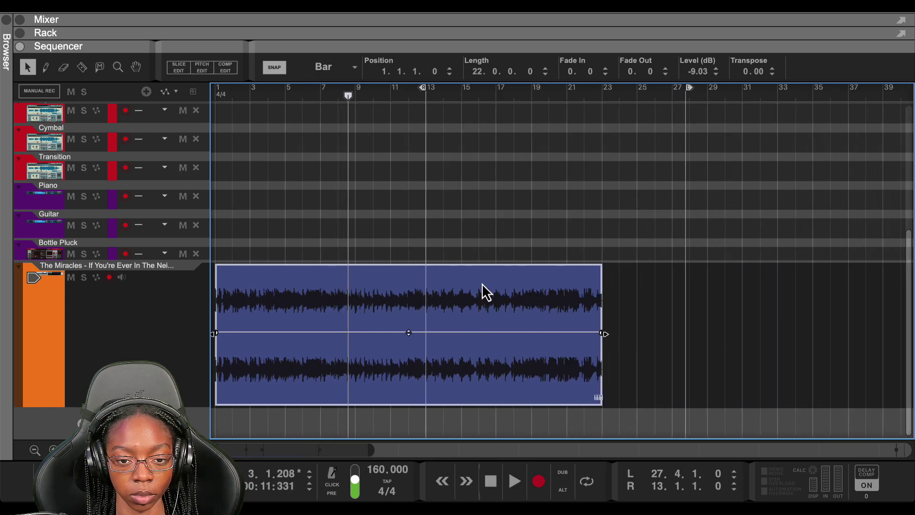
{"action": "key", "text": "space"}
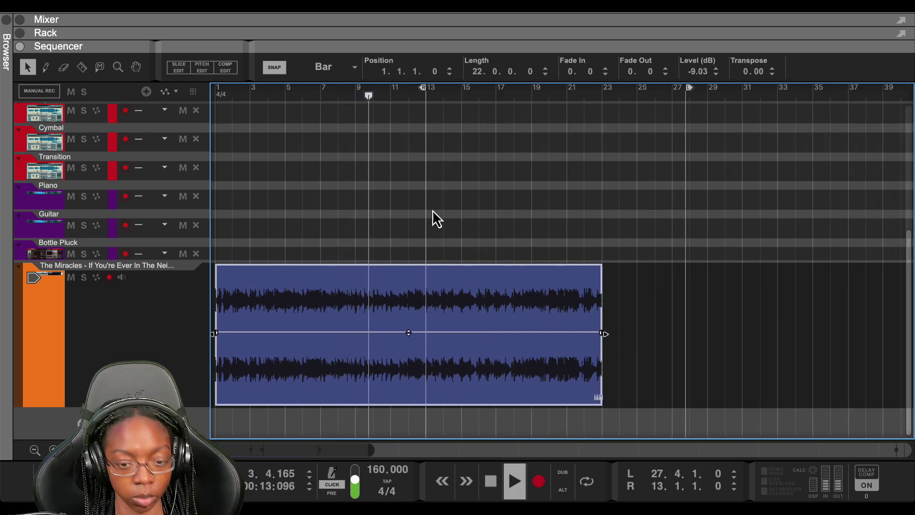
{"action": "key", "text": "space"}
{"action": "key", "text": "shift+Return"}
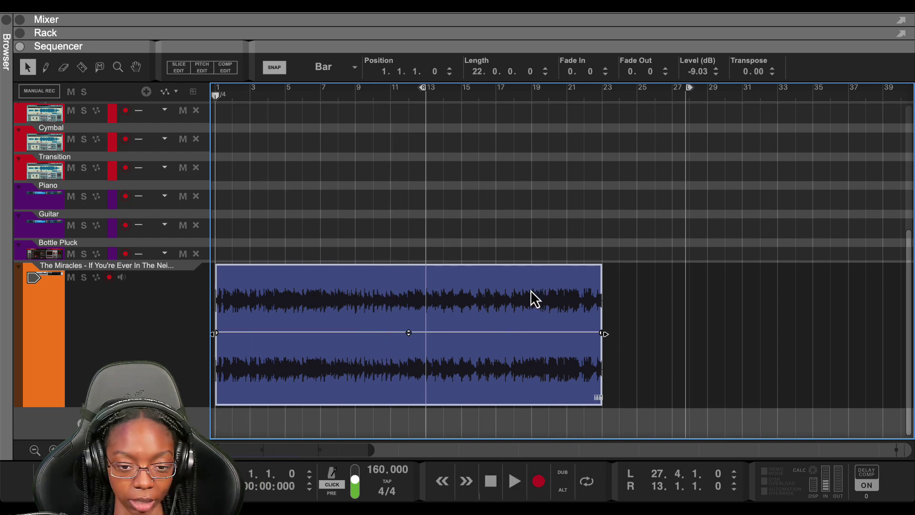
{"action": "key", "text": "space"}
{"action": "scroll", "coordinate": [328, 335], "scroll_direction": "up", "scroll_amount": 5}
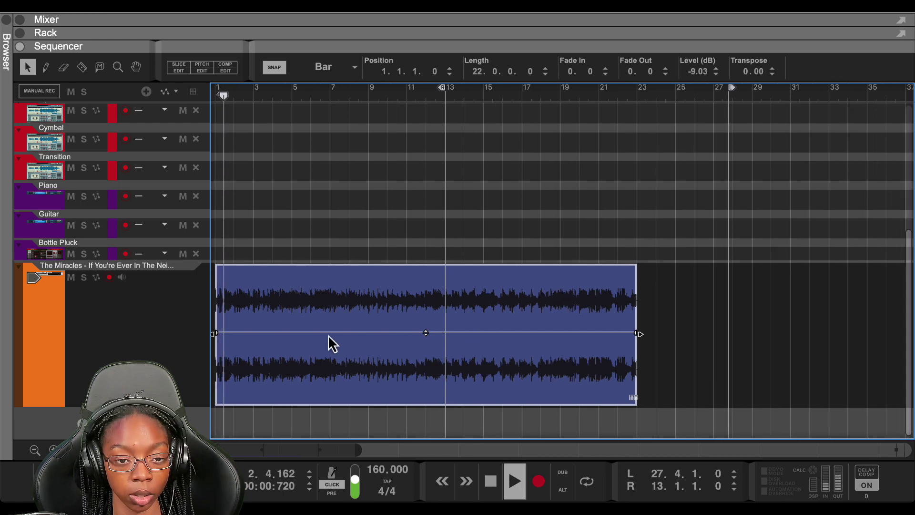
{"action": "scroll", "coordinate": [327, 336], "scroll_direction": "left", "scroll_amount": 1}
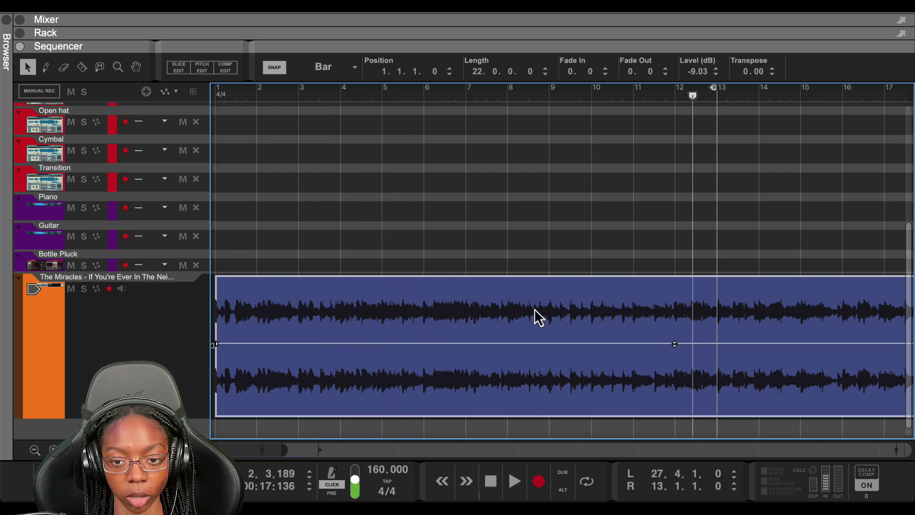
{"action": "double_click", "coordinate": [533, 307]}
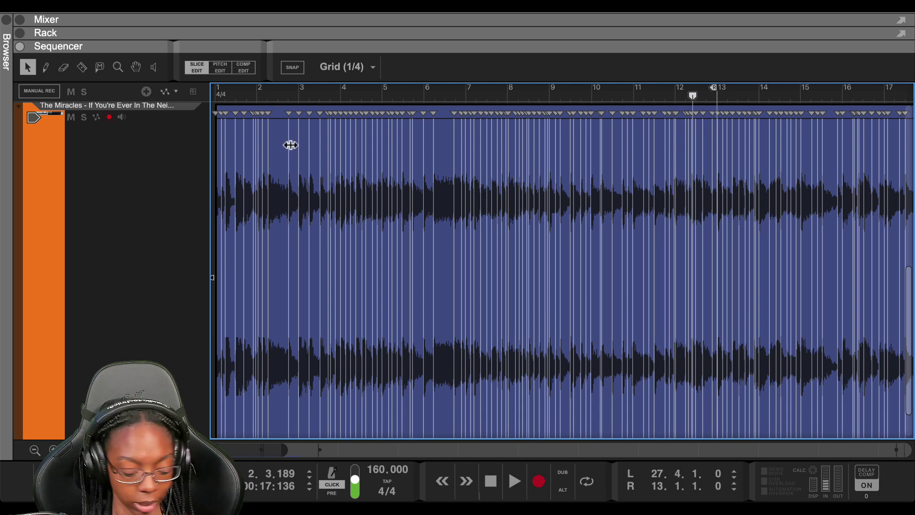
{"action": "key", "text": "e"}
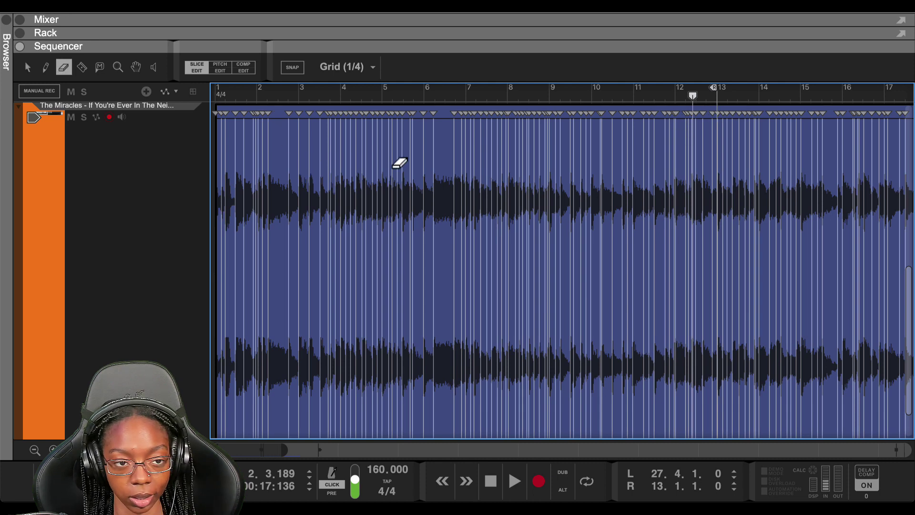
{"action": "key", "text": "q"}
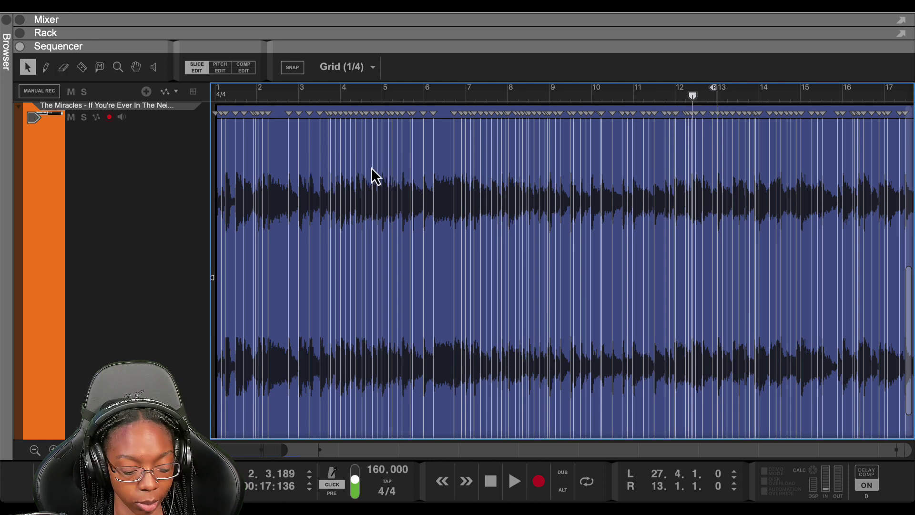
- Shorten the clip to 12 bars, ending at bar 13, and return the playhead to bar 1
{"action": "key", "text": "g"}
{"action": "left_click_drag", "start_coordinate": [865, 353], "coordinate": [570, 360]}
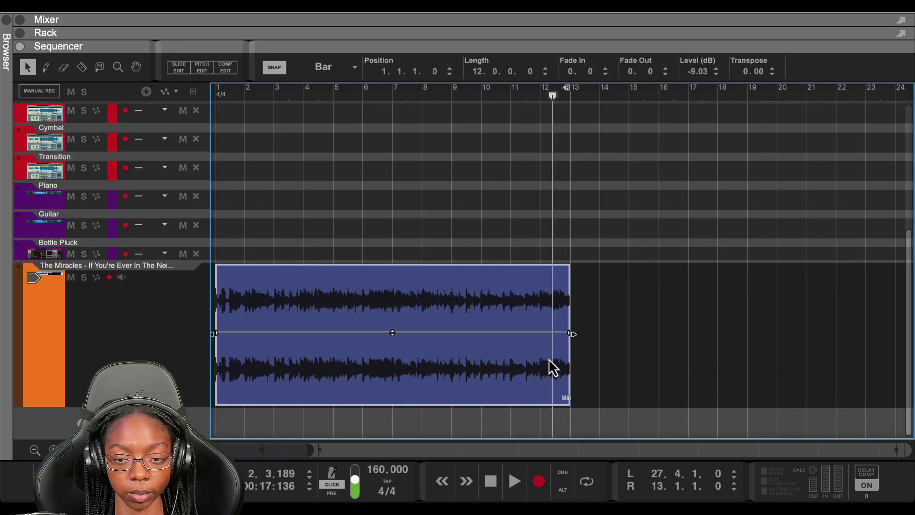
{"action": "left_click", "coordinate": [529, 243]}
{"action": "left_click_drag", "start_coordinate": [551, 96], "coordinate": [1, 204]}
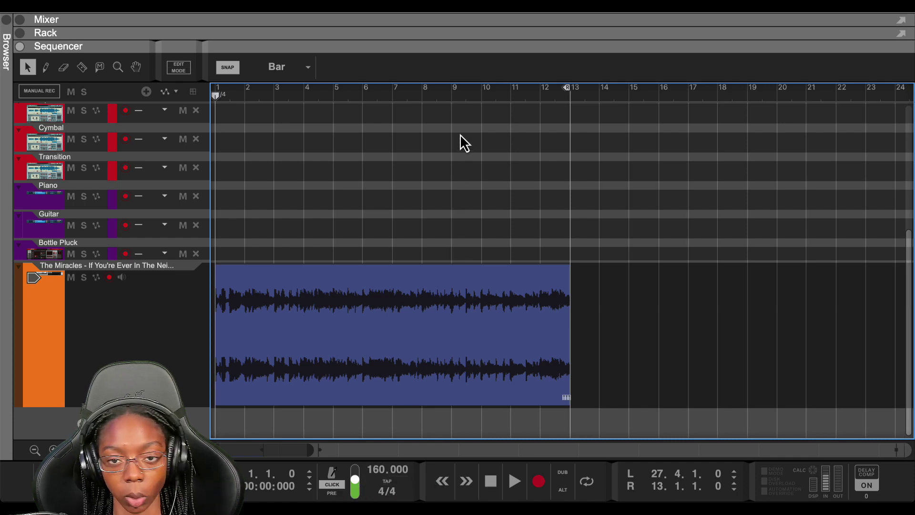
- Open the clip for slice editing and play it from just before bar 8
{"action": "left_click", "coordinate": [448, 96]}
{"action": "double_click", "coordinate": [464, 343]}
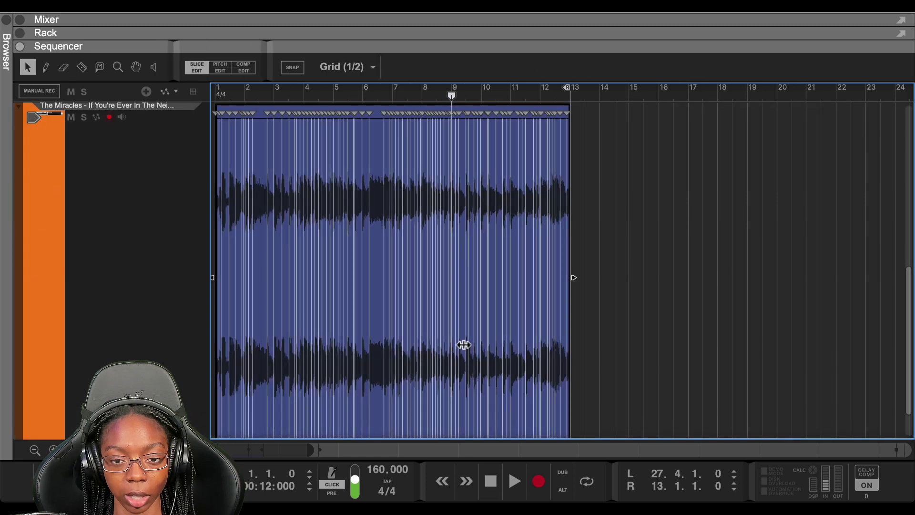
{"action": "scroll", "coordinate": [440, 163], "scroll_direction": "up", "scroll_amount": 8}
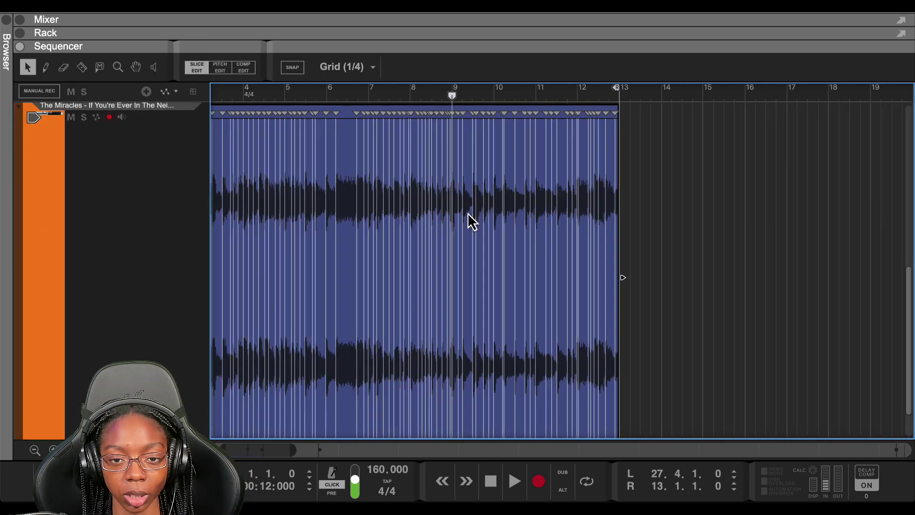
{"action": "scroll", "coordinate": [468, 222], "scroll_direction": "up", "scroll_amount": 3}
{"action": "left_click_drag", "start_coordinate": [347, 96], "coordinate": [360, 99]}
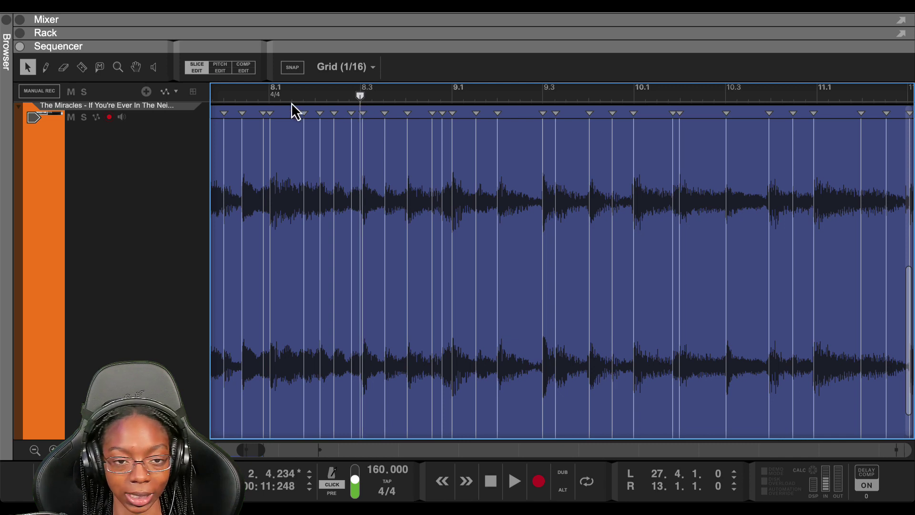
{"action": "left_click", "coordinate": [234, 97]}
{"action": "key", "text": "space"}
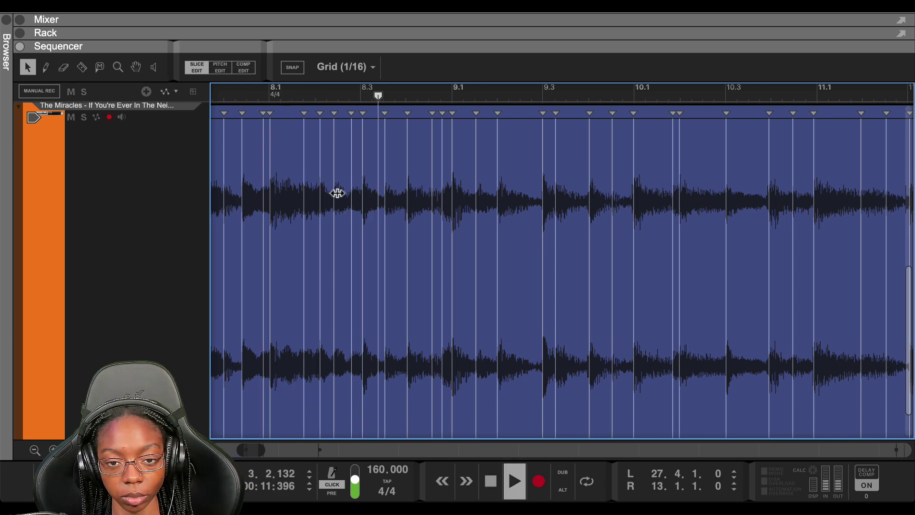
- Replay the clip from just before bar 9 and stop shortly after the start of that bar
{"action": "scroll", "coordinate": [438, 244], "scroll_direction": "down", "scroll_amount": 1}
{"action": "scroll", "coordinate": [433, 243], "scroll_direction": "down", "scroll_amount": 5}
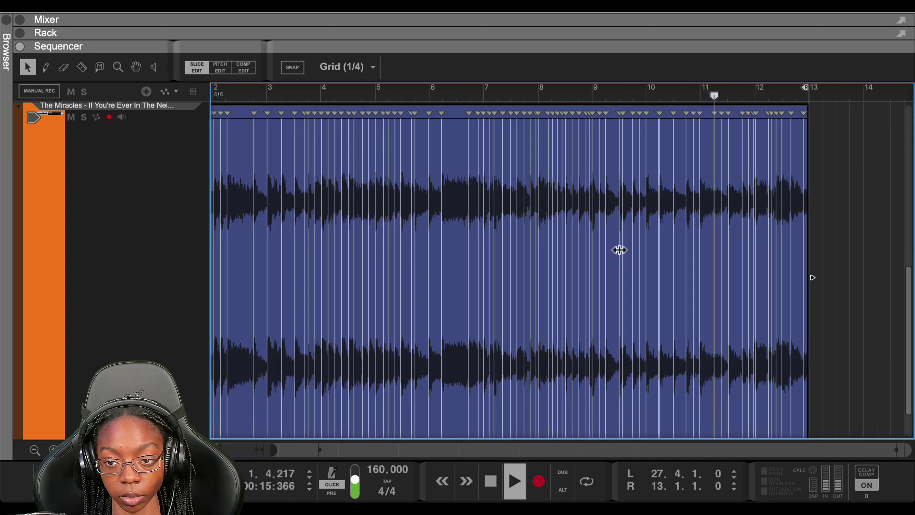
{"action": "left_click", "coordinate": [581, 97]}
{"action": "key", "text": "space"}
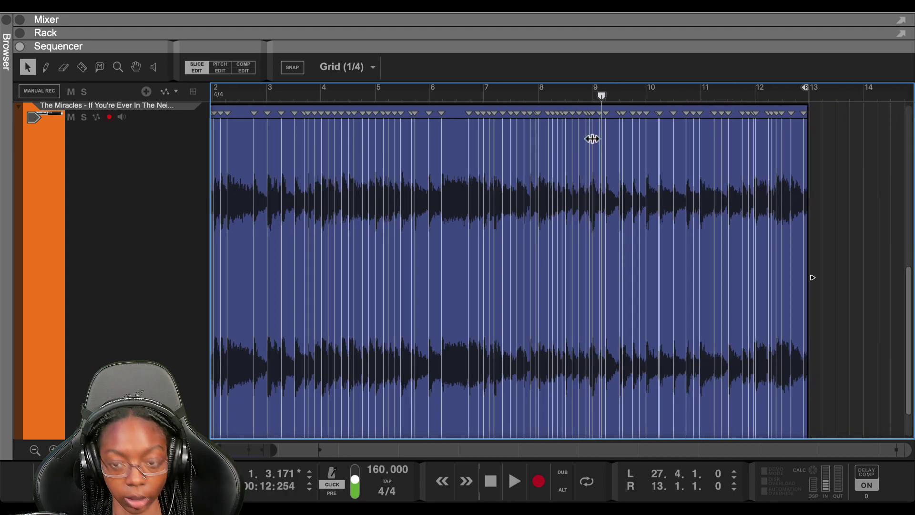
- Replay the passage leading into bar 9 and split the clip at the slice on bar 9's first beat
{"action": "scroll", "coordinate": [591, 139], "scroll_direction": "up", "scroll_amount": 5}
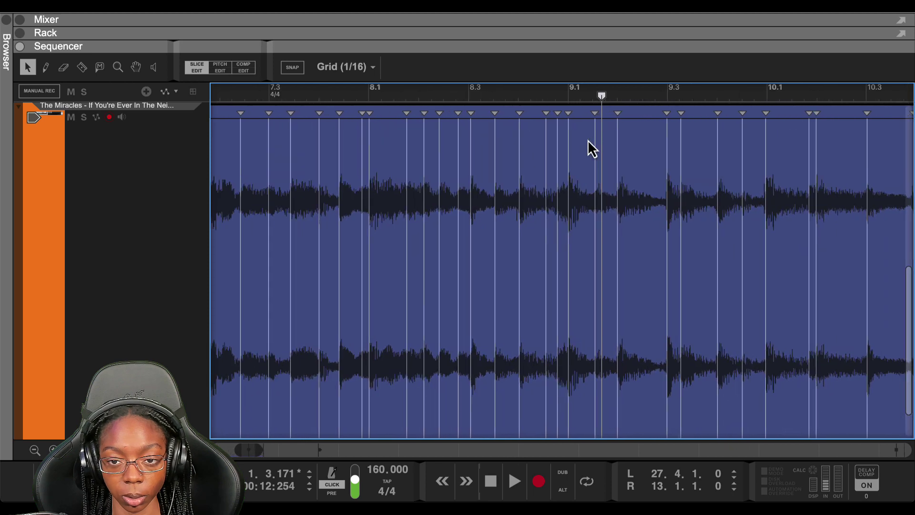
{"action": "scroll", "coordinate": [586, 141], "scroll_direction": "up", "scroll_amount": 1}
{"action": "left_click_drag", "start_coordinate": [427, 95], "coordinate": [412, 96]}
{"action": "key", "text": "space"}
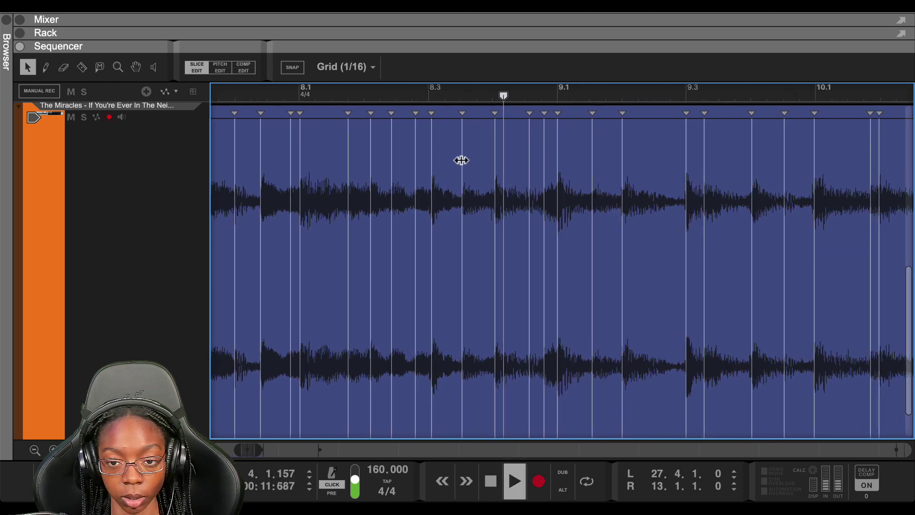
{"action": "key", "text": "space"}
{"action": "right_click", "coordinate": [558, 170]}
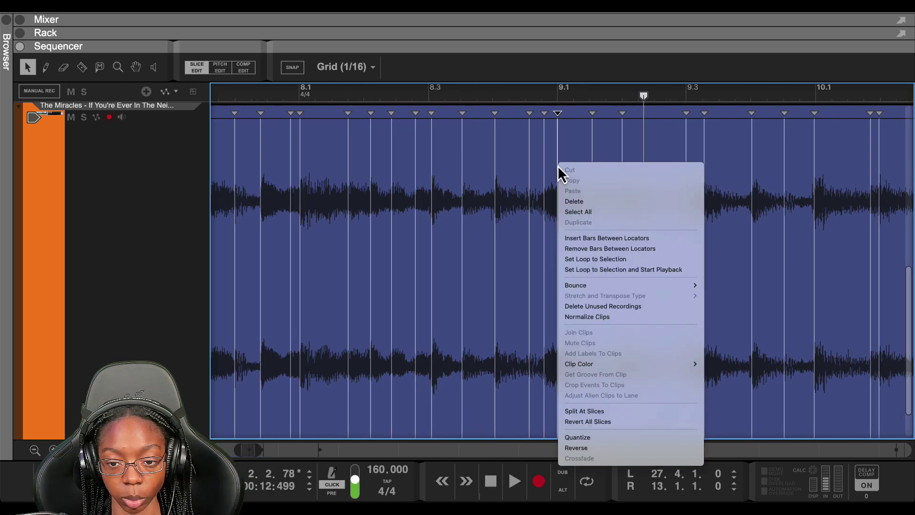
{"action": "left_click", "coordinate": [595, 412]}
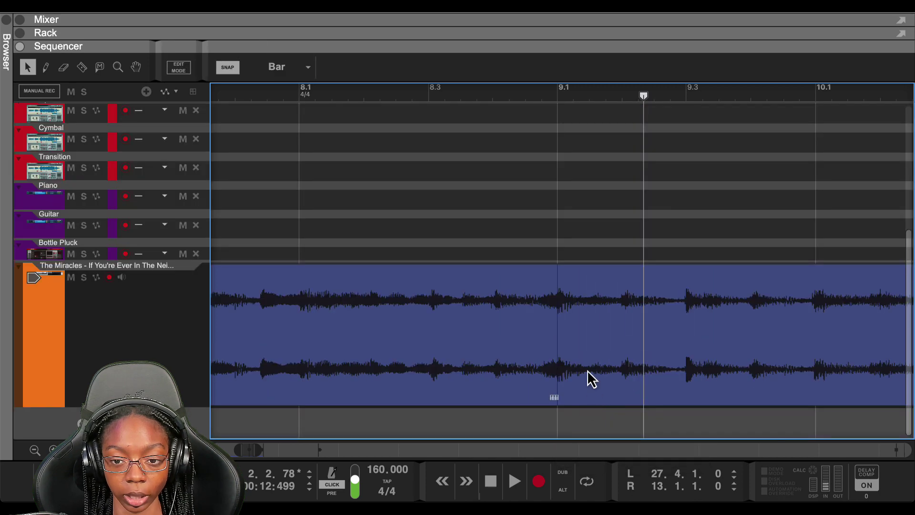
- Play the newly split clip from bar 9 and stop just before bar 12
{"action": "left_click", "coordinate": [553, 87]}
{"action": "key", "text": "space"}
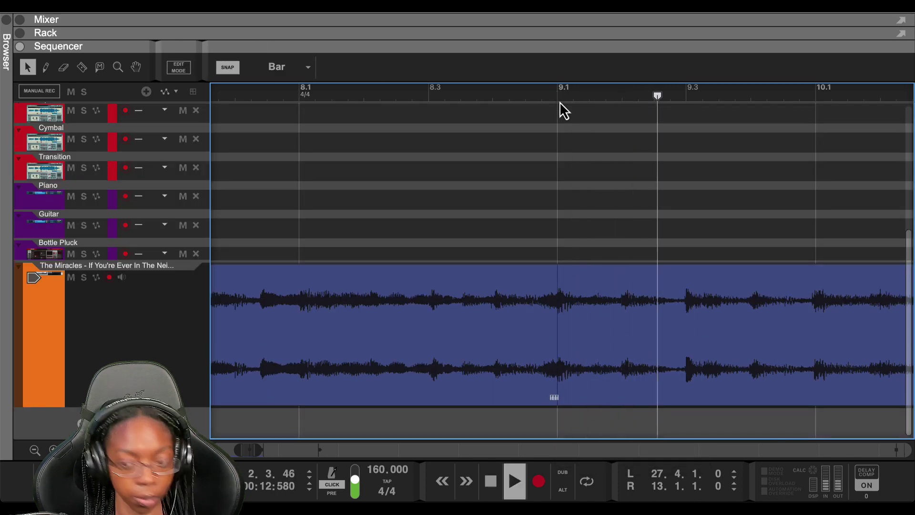
{"action": "scroll", "coordinate": [576, 157], "scroll_direction": "down", "scroll_amount": 1}
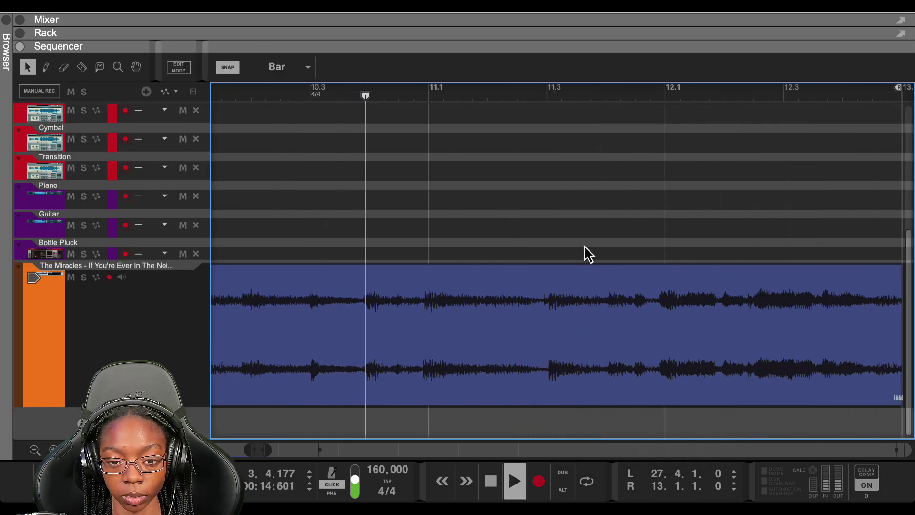
{"action": "key", "text": "space"}
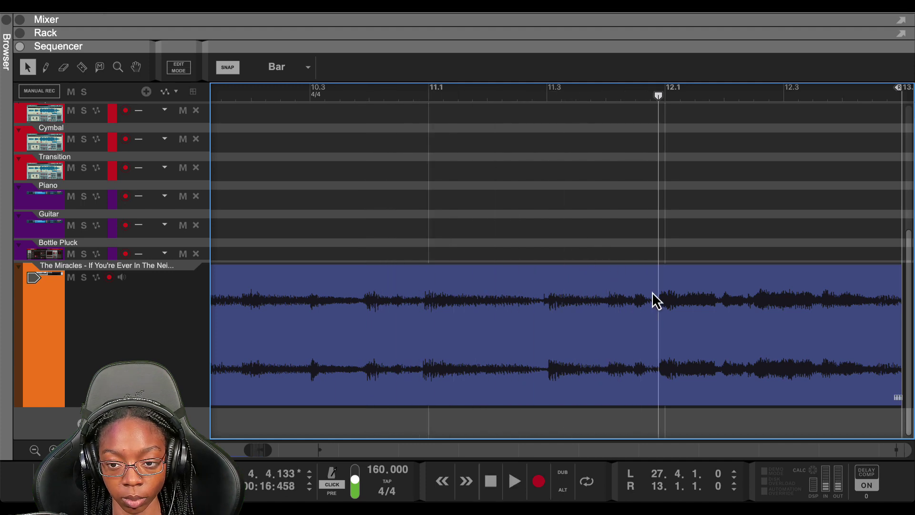
- Cut the clip with the Razor tool at bar 12 and delete the one-bar piece after it
{"action": "left_click", "coordinate": [659, 301]}
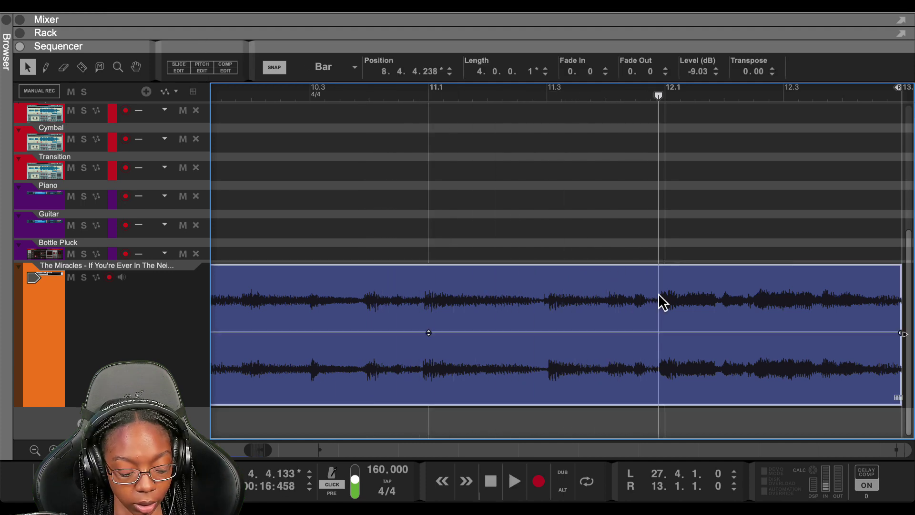
{"action": "key", "text": "r"}
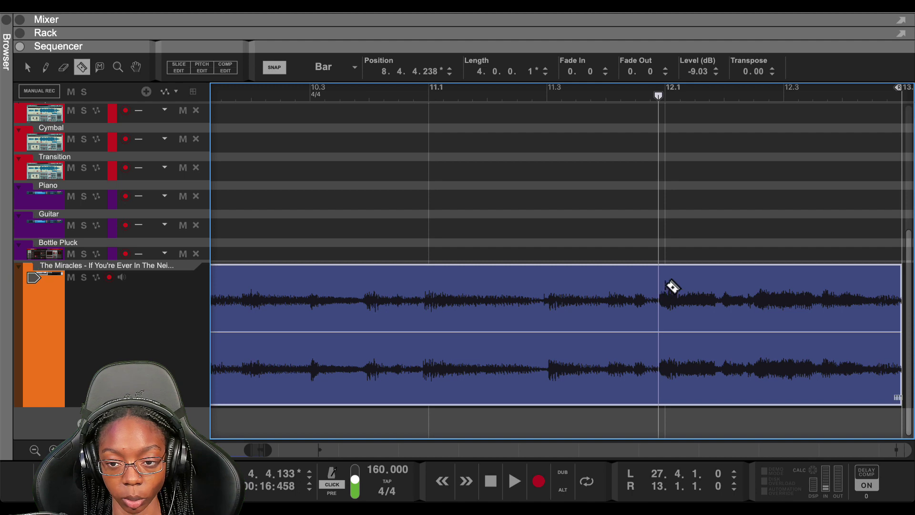
{"action": "left_click", "coordinate": [671, 286]}
{"action": "key", "text": "q"}
{"action": "left_click", "coordinate": [682, 302]}
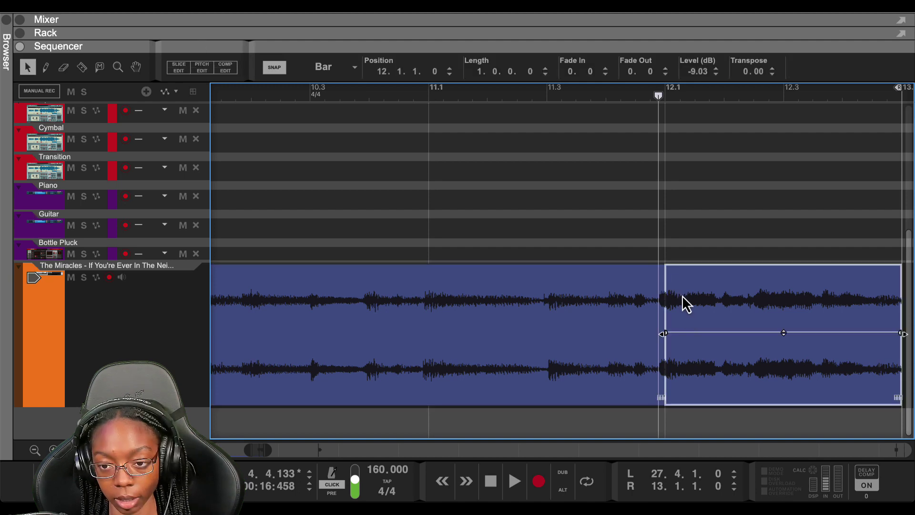
{"action": "key", "text": "Delete"}
- Open the clip between bars 9 and 12 for slice editing and move its last slice marker to the clip's end
{"action": "left_click", "coordinate": [655, 302]}
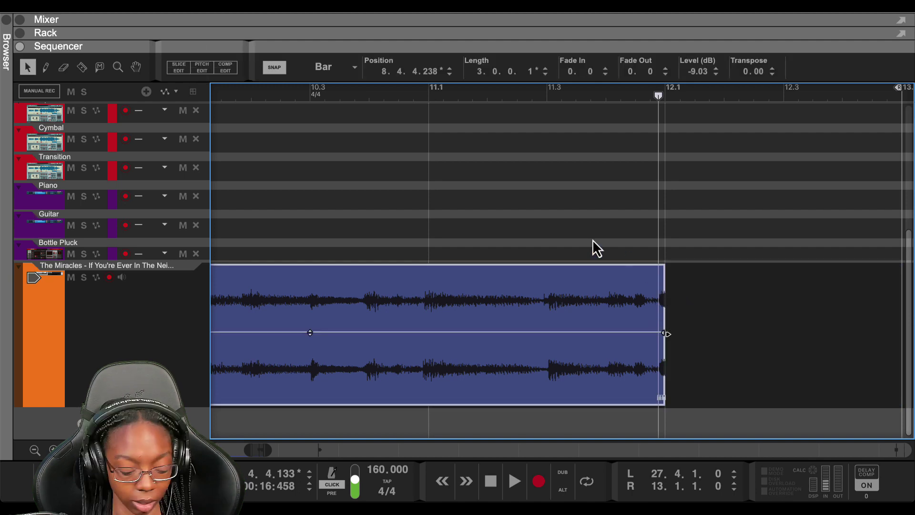
{"action": "double_click", "coordinate": [642, 329]}
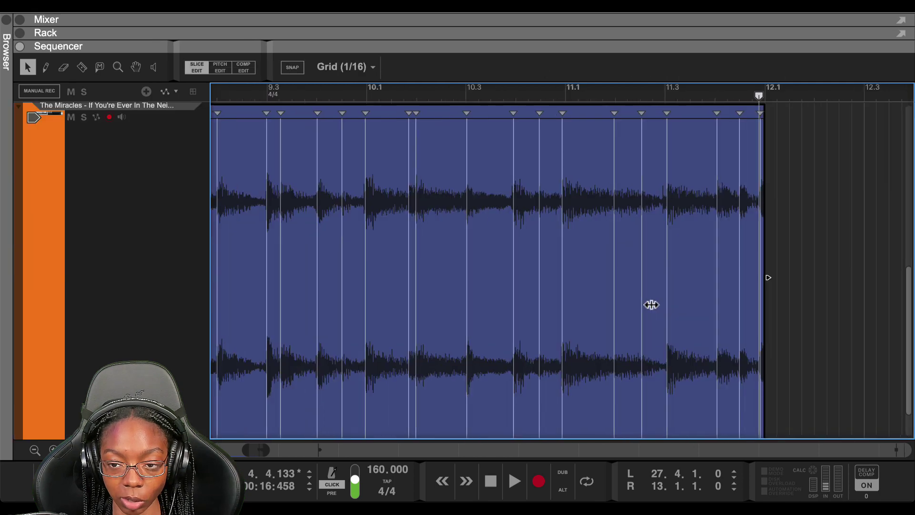
{"action": "scroll", "coordinate": [692, 287], "scroll_direction": "up", "scroll_amount": 8}
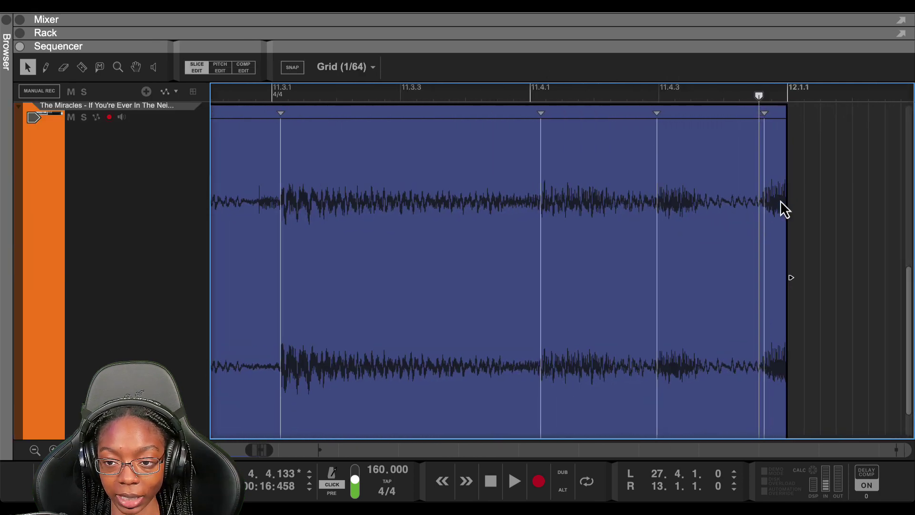
{"action": "scroll", "coordinate": [785, 205], "scroll_direction": "up", "scroll_amount": 3}
{"action": "left_click_drag", "start_coordinate": [770, 115], "coordinate": [812, 125]}
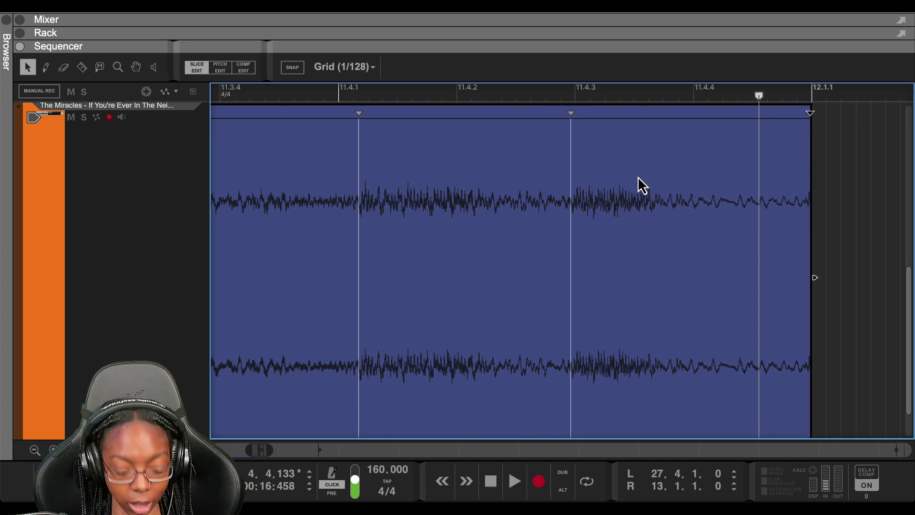
- Set the left and right locators to bars 9 and 12, enable looping and play the looped section
{"action": "scroll", "coordinate": [634, 190], "scroll_direction": "down", "scroll_amount": 3}
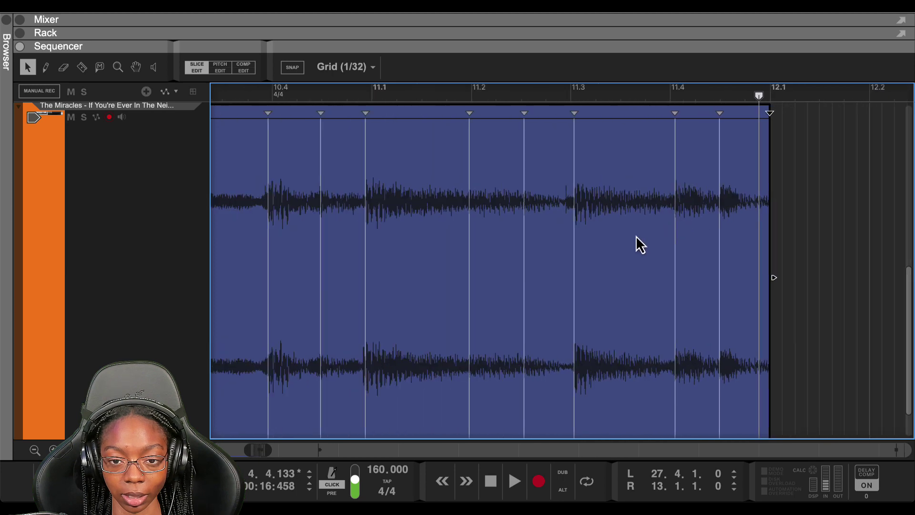
{"action": "scroll", "coordinate": [635, 235], "scroll_direction": "down", "scroll_amount": 5}
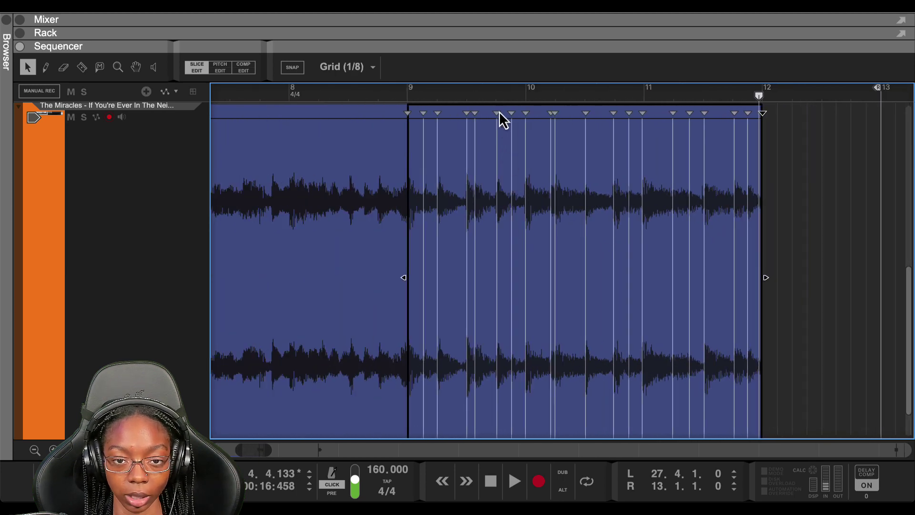
{"action": "left_click", "coordinate": [407, 95]}
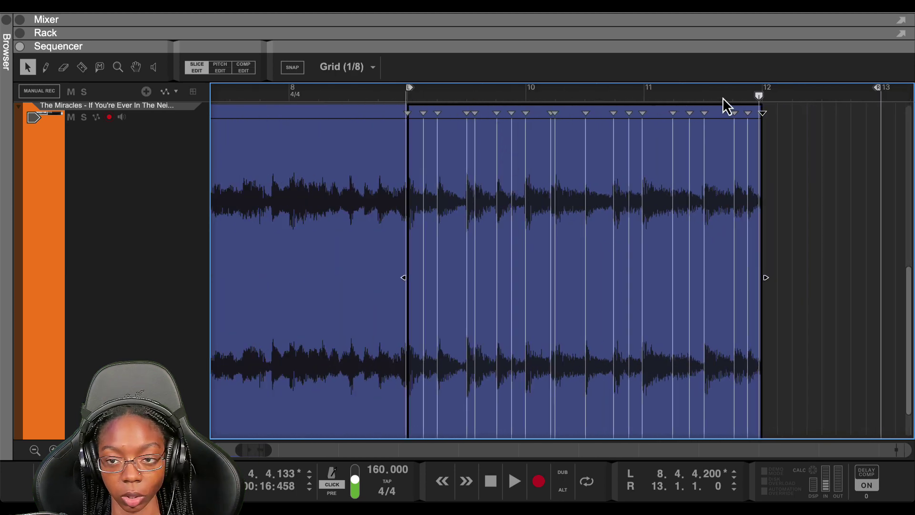
{"action": "mouse_move", "coordinate": [763, 95]}
{"action": "left_mouse_down"}
{"action": "mouse_move", "coordinate": [752, 93]}
{"action": "mouse_move", "coordinate": [762, 90]}
{"action": "left_mouse_up"}
{"action": "left_click_drag", "start_coordinate": [424, 95], "coordinate": [412, 93]}
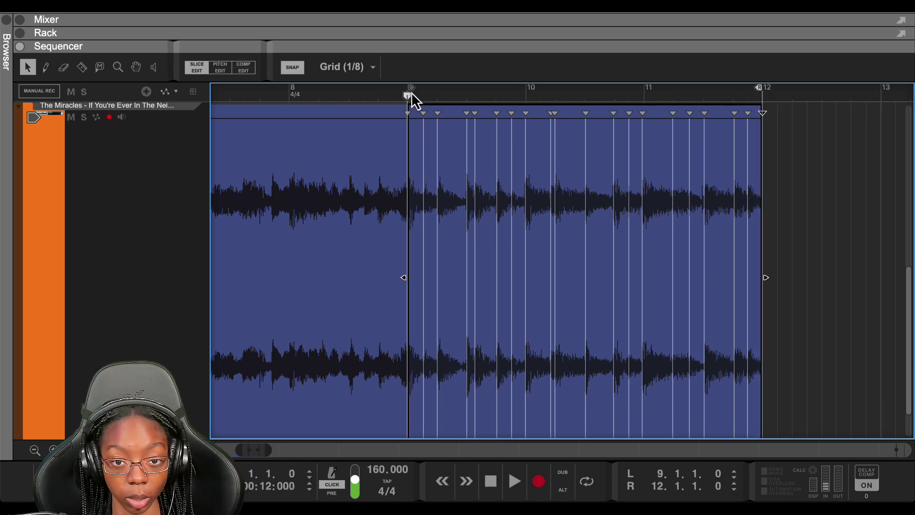
{"action": "left_click", "coordinate": [727, 96]}
{"action": "key", "text": "l"}
{"action": "key", "text": "space"}
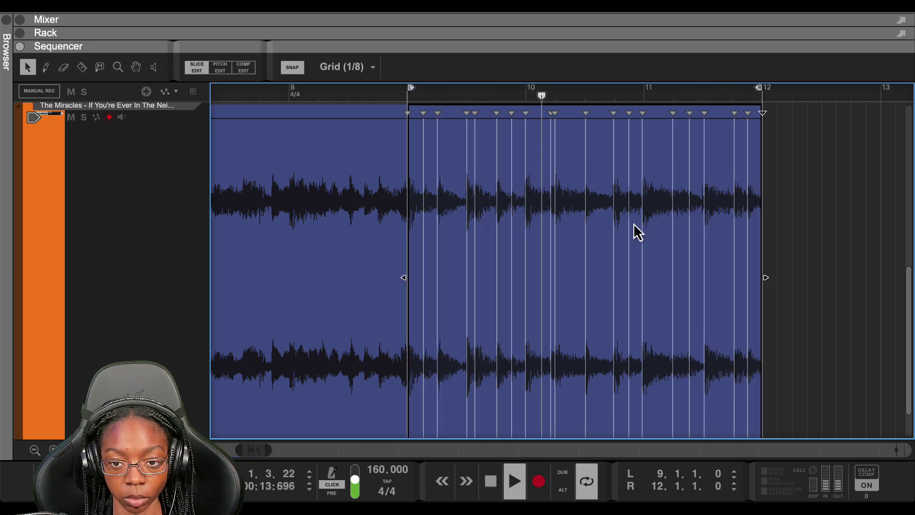
- Stop playback and split the clip at the slice at the start of bar 11
{"action": "key", "text": "space"}
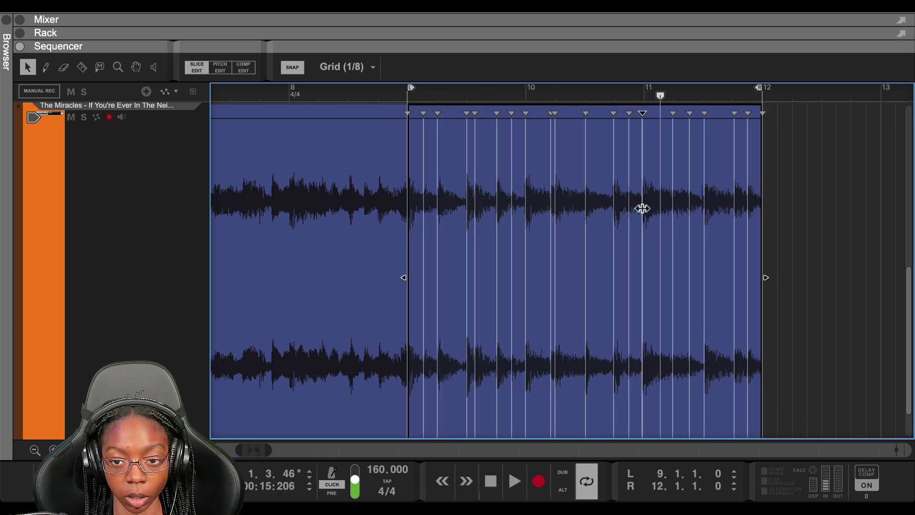
{"action": "right_click", "coordinate": [642, 208]}
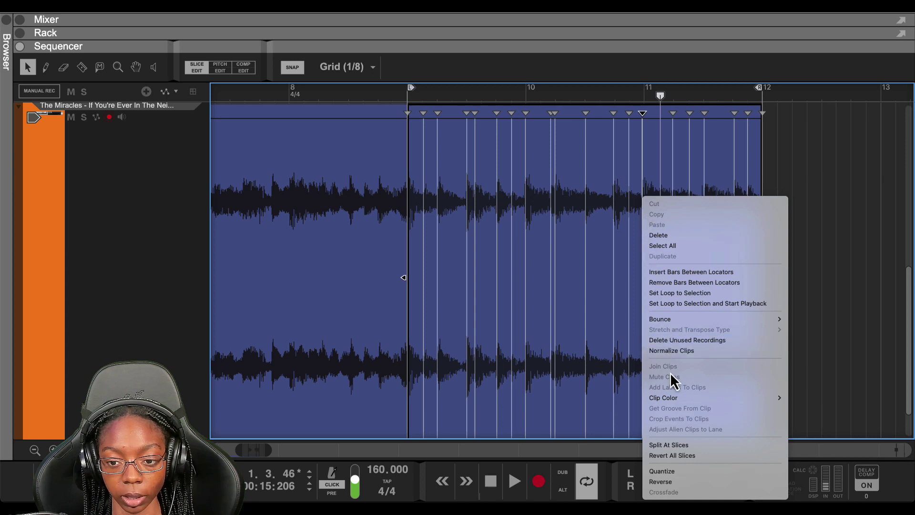
{"action": "left_click", "coordinate": [671, 448]}
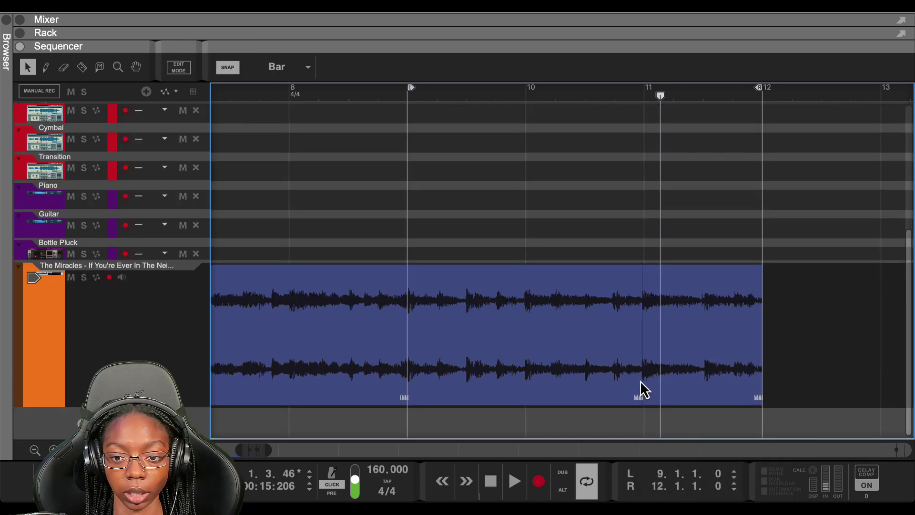
- Color the clip between bars 9 and 11 blue and the clip between bars 11 and 12 red
{"action": "left_click", "coordinate": [658, 354]}
{"action": "left_click", "coordinate": [579, 337]}
{"action": "right_click", "coordinate": [578, 338]}
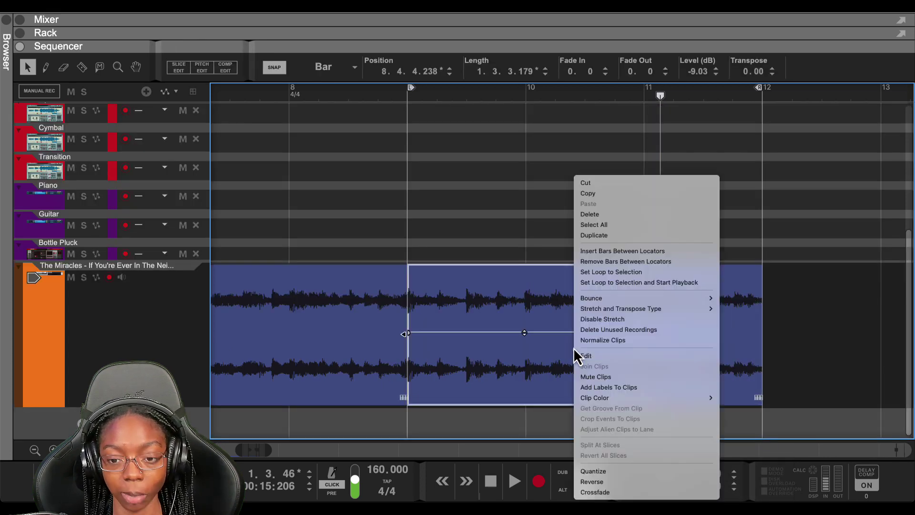
{"action": "mouse_move", "coordinate": [602, 397]}
{"action": "left_click", "coordinate": [746, 398]}
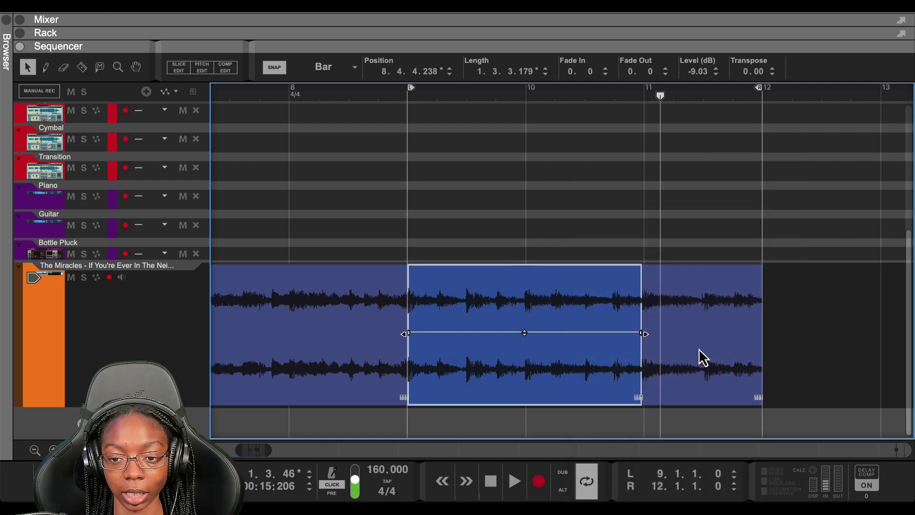
{"action": "right_click", "coordinate": [699, 348]}
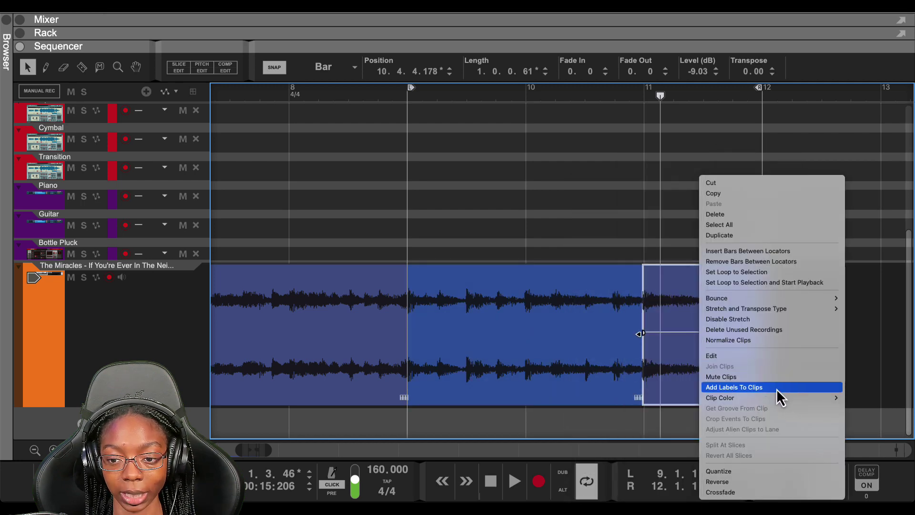
{"action": "mouse_move", "coordinate": [778, 397]}
{"action": "left_click", "coordinate": [670, 180]}
- Move the playhead back to bar 1 and play the sample from there
{"action": "scroll", "coordinate": [565, 311], "scroll_direction": "down", "scroll_amount": 6}
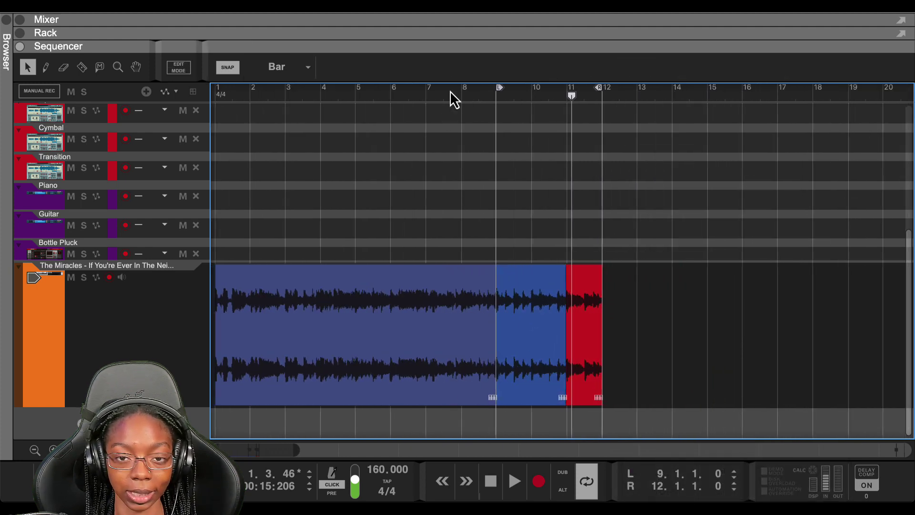
{"action": "left_click_drag", "start_coordinate": [450, 90], "coordinate": [198, 155]}
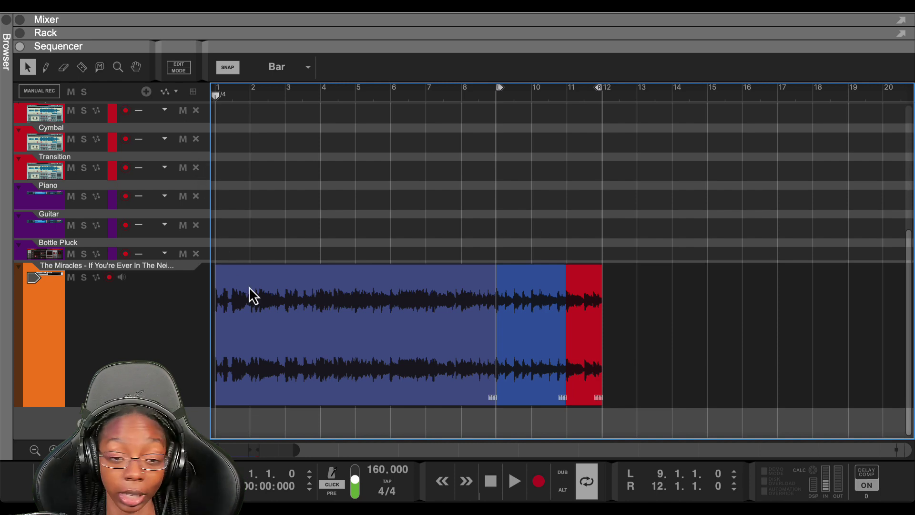
{"action": "key", "text": "space"}
{"action": "scroll", "coordinate": [248, 300], "scroll_direction": "up", "scroll_amount": 1}
{"action": "scroll", "coordinate": [257, 298], "scroll_direction": "up", "scroll_amount": 5}
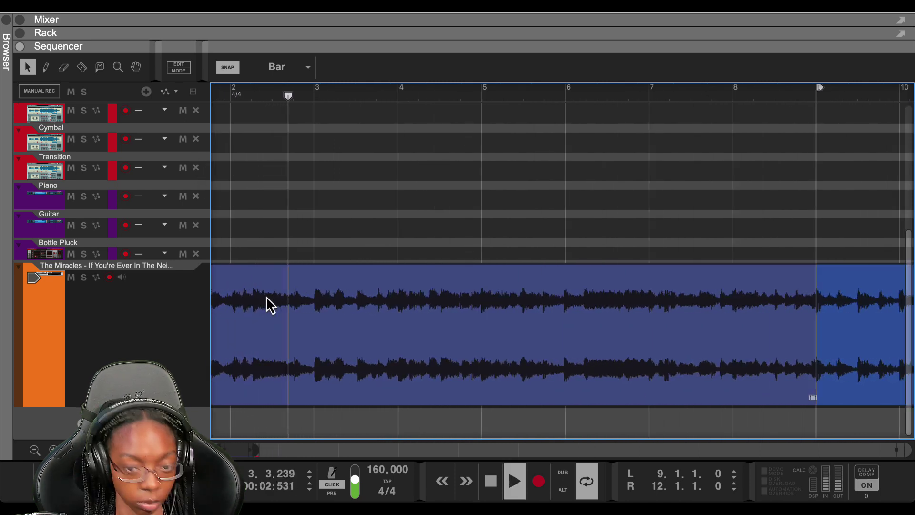
- Open the first clip for slice editing and replay it from just before bar 3, and again briefly from bar 6
{"action": "double_click", "coordinate": [337, 312]}
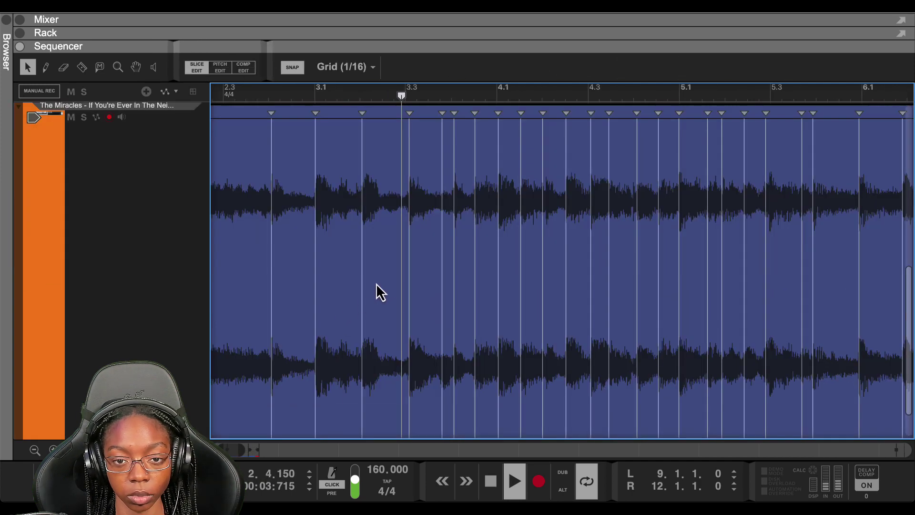
{"action": "left_click_drag", "start_coordinate": [389, 94], "coordinate": [302, 101]}
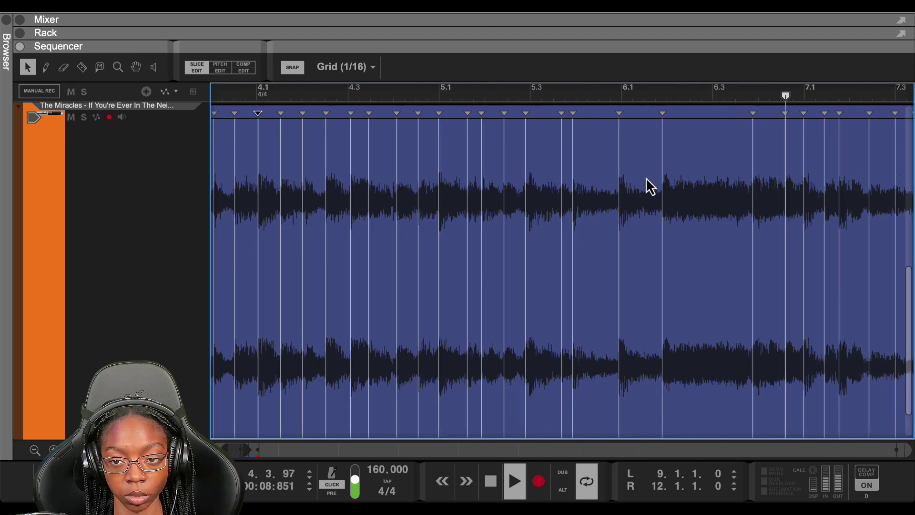
{"action": "left_click", "coordinate": [615, 94]}
{"action": "key", "text": "space"}
- Split the first clip at the slice at the start of bar 6
{"action": "left_click", "coordinate": [618, 127]}
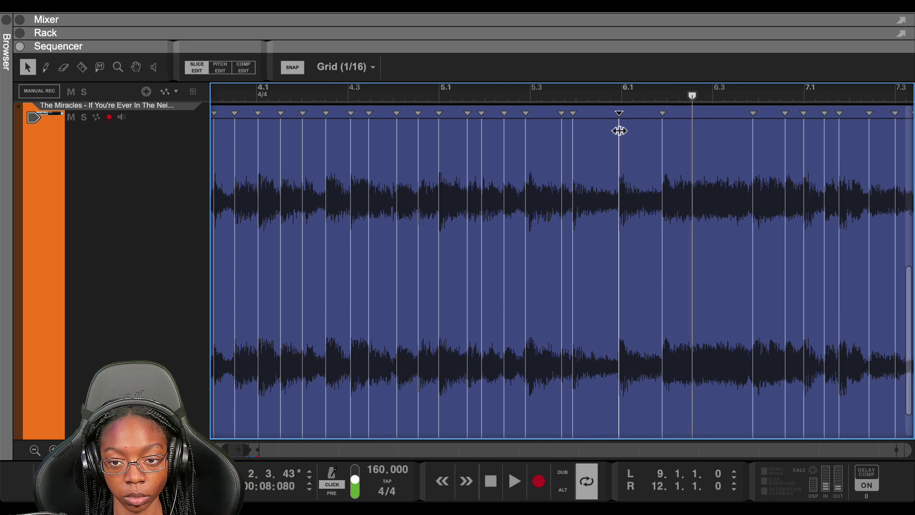
{"action": "right_click", "coordinate": [618, 127]}
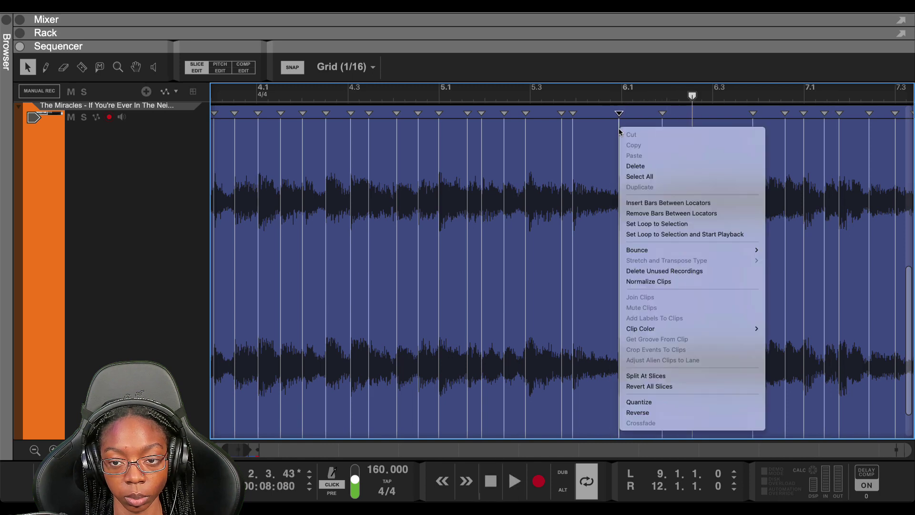
{"action": "left_click", "coordinate": [644, 376]}
- Open the new clip between bars 6 and 9 for slice editing and play it from bar 6
{"action": "double_click", "coordinate": [650, 295]}
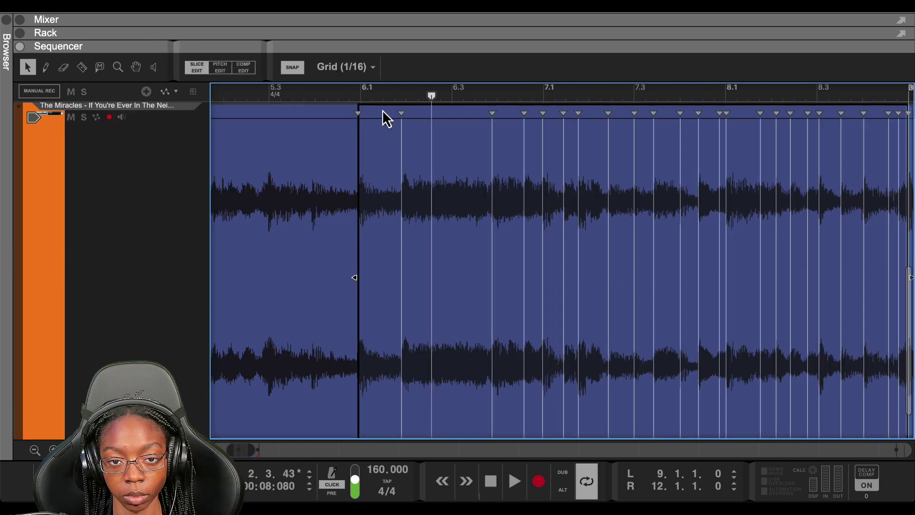
{"action": "left_click", "coordinate": [361, 96]}
{"action": "key", "text": "space"}
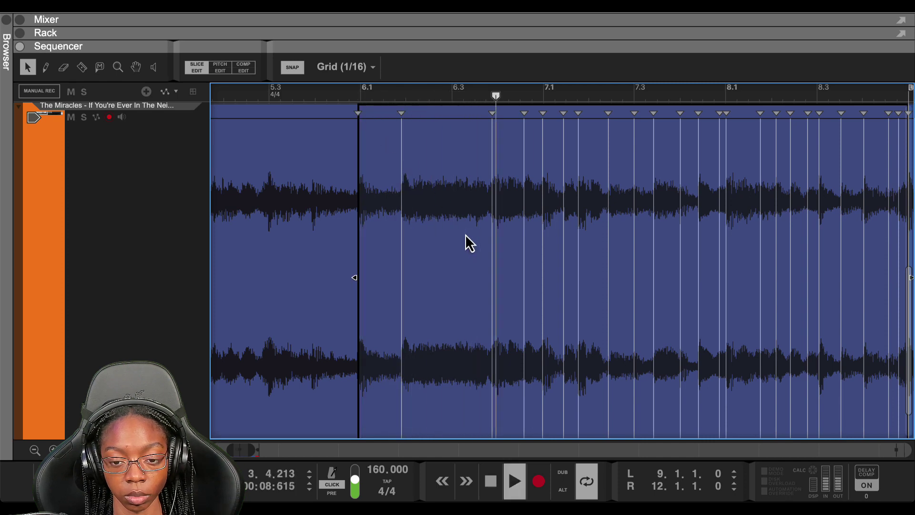
{"action": "scroll", "coordinate": [465, 234], "scroll_direction": "right", "scroll_amount": 2}
{"action": "scroll", "coordinate": [465, 235], "scroll_direction": "right", "scroll_amount": 3}
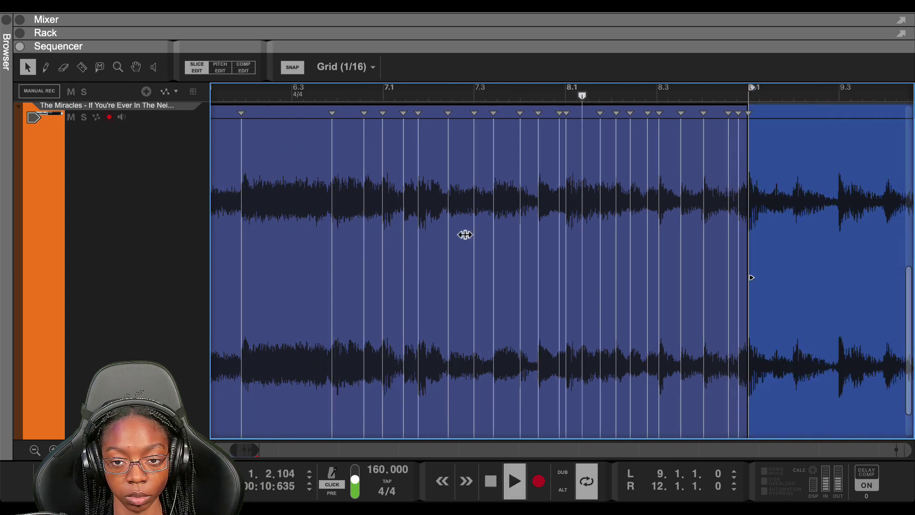
- Stop playback and split the clip at the slice at the start of bar 8
{"action": "left_click", "coordinate": [503, 91]}
{"action": "key", "text": "space"}
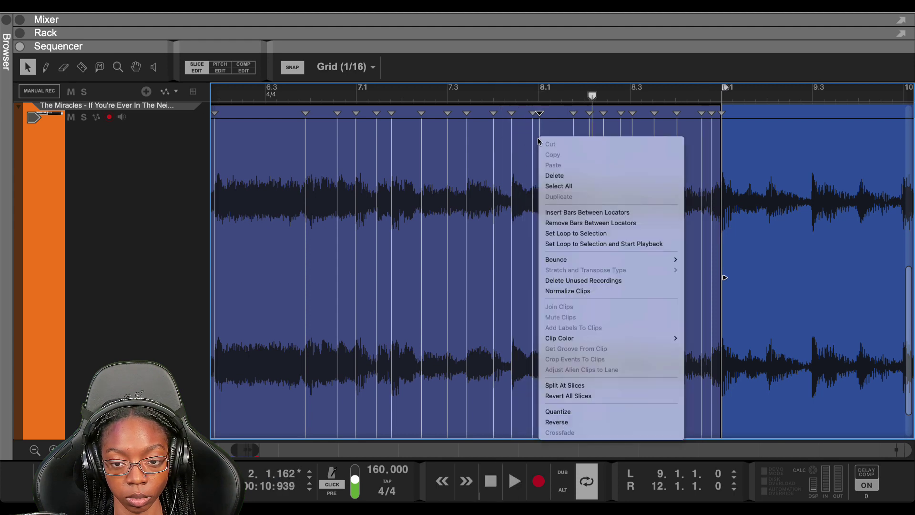
{"action": "right_click", "coordinate": [538, 139]}
{"action": "left_click", "coordinate": [571, 384]}
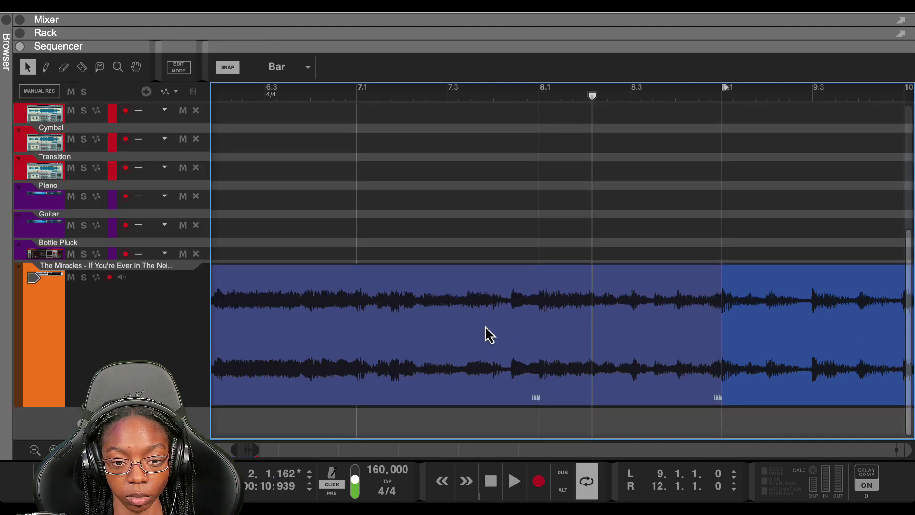
- Play the sample from bar 1 with the clip between bars 6 and 8 selected
{"action": "left_click", "coordinate": [485, 325]}
{"action": "scroll", "coordinate": [477, 326], "scroll_direction": "left", "scroll_amount": 3}
{"action": "scroll", "coordinate": [472, 331], "scroll_direction": "left", "scroll_amount": 20}
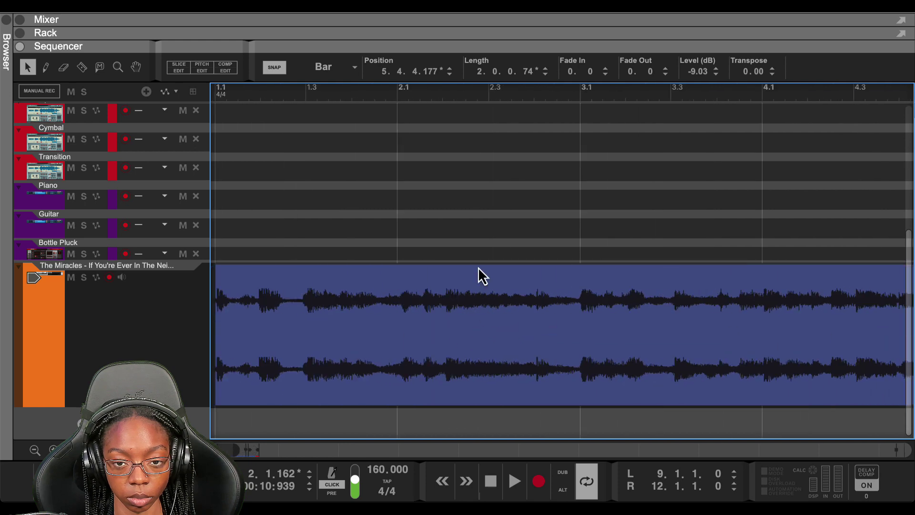
{"action": "left_click", "coordinate": [220, 95]}
{"action": "key", "text": "space"}
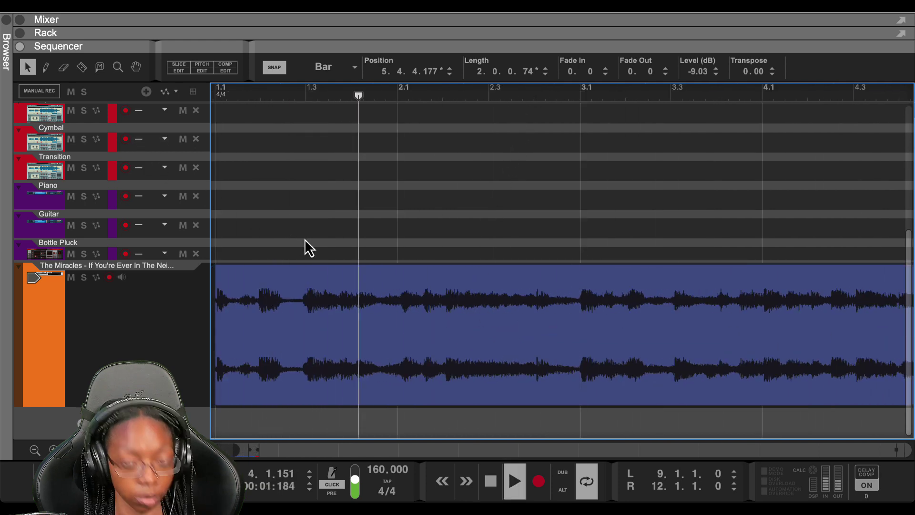
{"action": "key", "text": "g"}
{"action": "scroll", "coordinate": [371, 290], "scroll_direction": "down", "scroll_amount": 5}
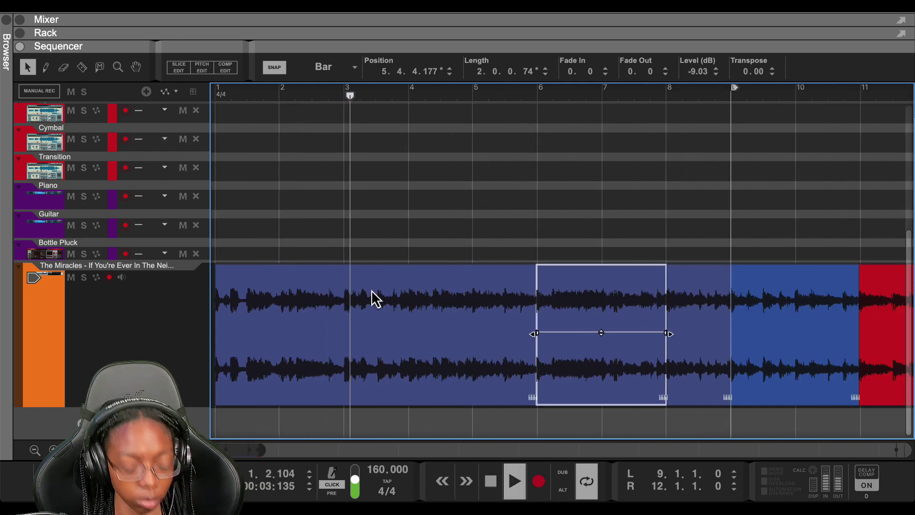
{"action": "scroll", "coordinate": [408, 241], "scroll_direction": "down", "scroll_amount": 1}
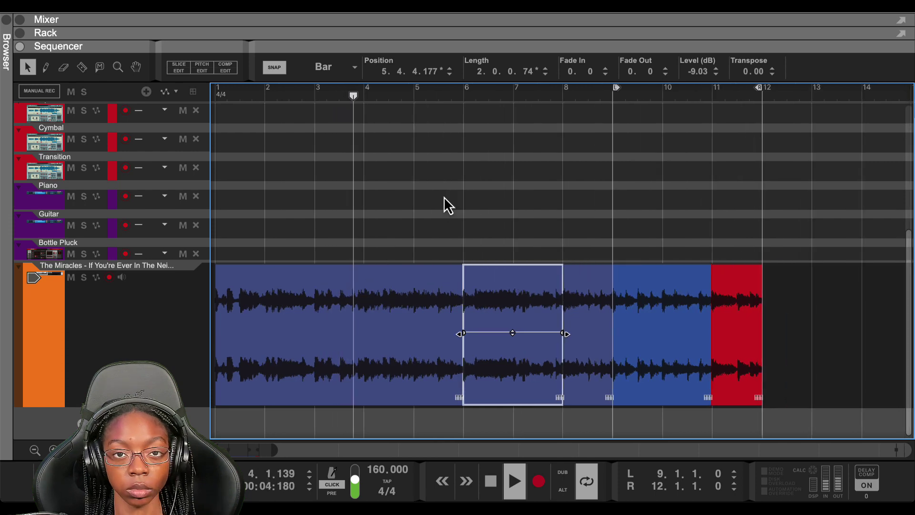
- Select the first clip and replay it from bar 1, stopping just before bar 3
{"action": "left_click", "coordinate": [405, 329]}
{"action": "key", "text": "space"}
{"action": "left_click_drag", "start_coordinate": [290, 97], "coordinate": [127, 129]}
{"action": "key", "text": "space"}
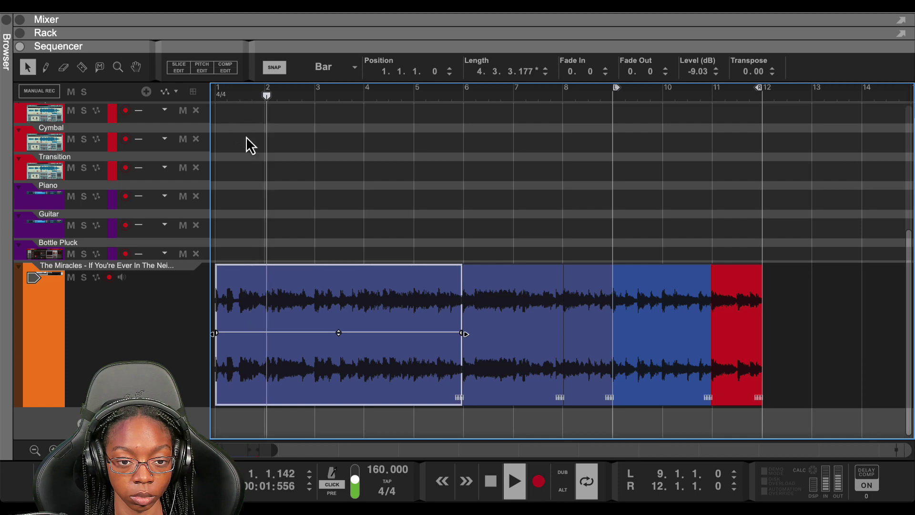
{"action": "key", "text": "space"}
- Open the first clip for slice editing and split it at the slice at the start of bar 3
{"action": "double_click", "coordinate": [320, 314]}
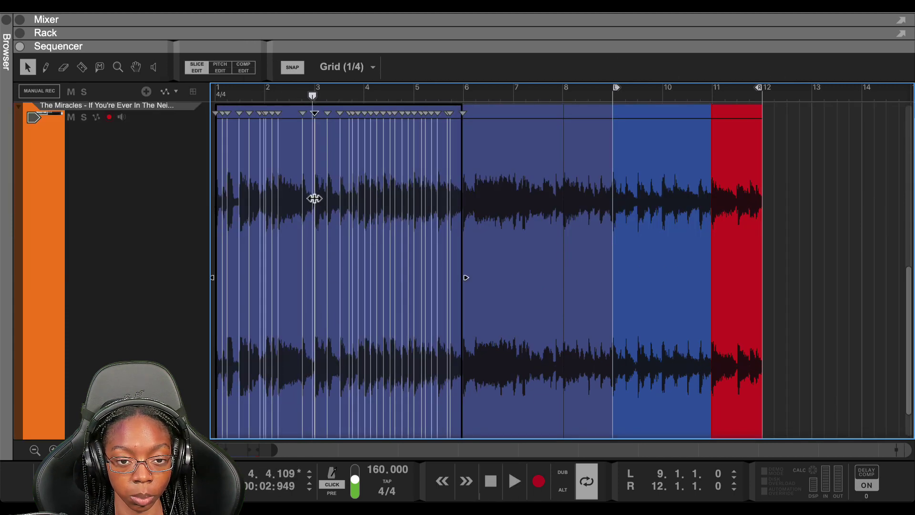
{"action": "right_click", "coordinate": [314, 199]}
{"action": "left_click", "coordinate": [351, 442]}
- Play the new clip between bars 3 and 6 and delete it
{"action": "left_click", "coordinate": [353, 313]}
{"action": "key", "text": "space"}
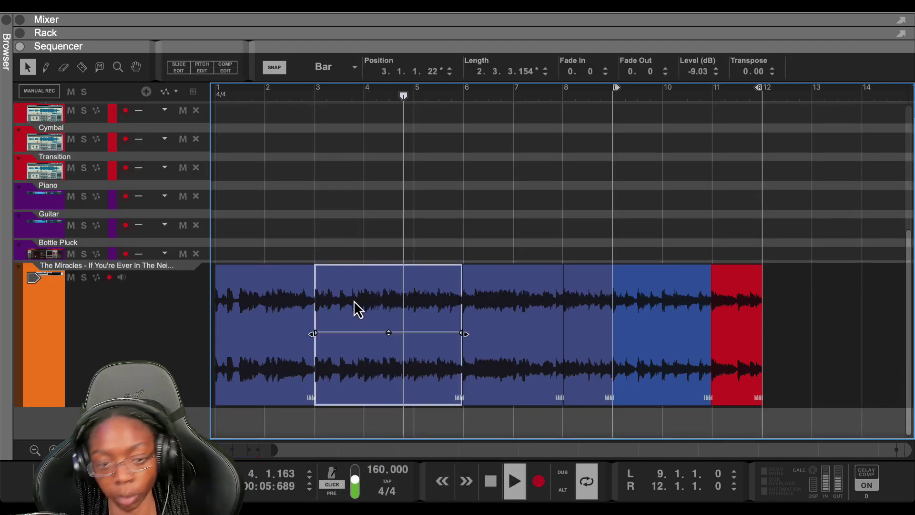
{"action": "key", "text": "Delete"}
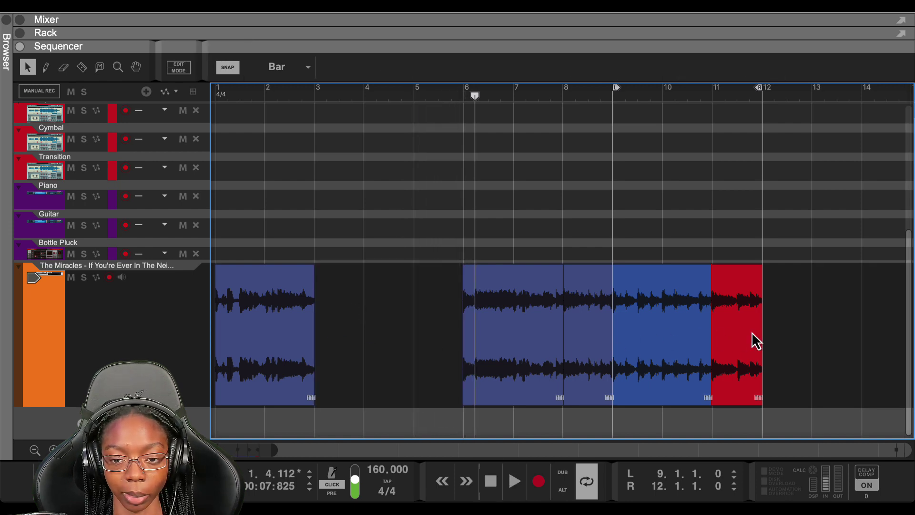
- Color the clip between bars 6 and 8 Kelly Green
{"action": "right_click", "coordinate": [476, 328]}
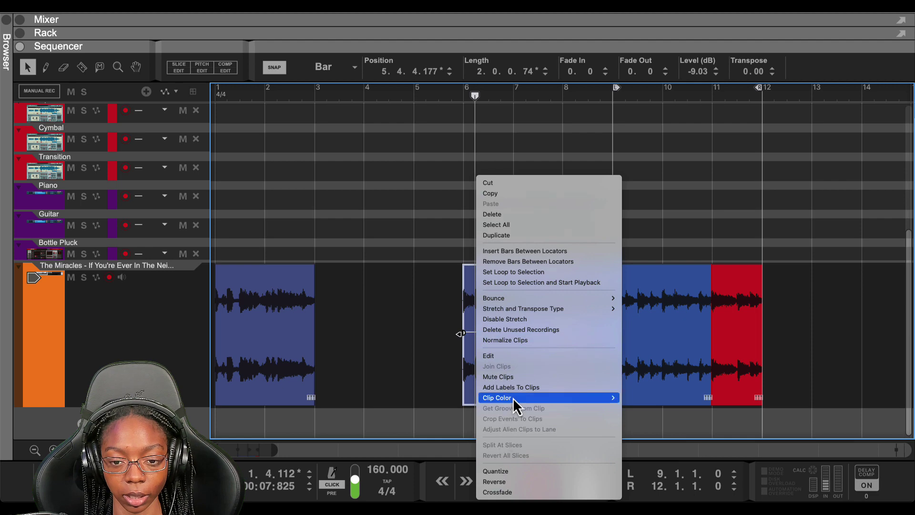
{"action": "mouse_move", "coordinate": [514, 398]}
{"action": "left_click", "coordinate": [649, 304]}
- Color the first clip, between bars 1 and 3, Tangerine
{"action": "left_click", "coordinate": [283, 322]}
{"action": "right_click", "coordinate": [283, 322]}
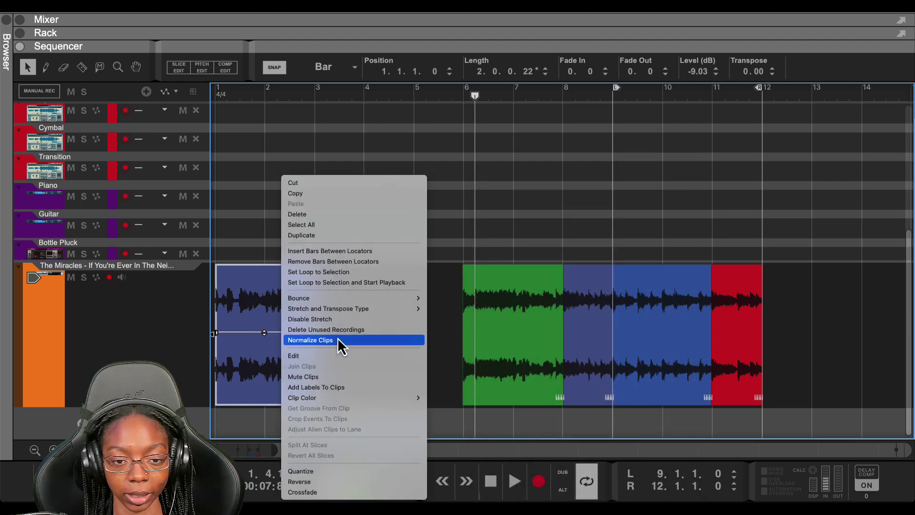
{"action": "mouse_move", "coordinate": [331, 399]}
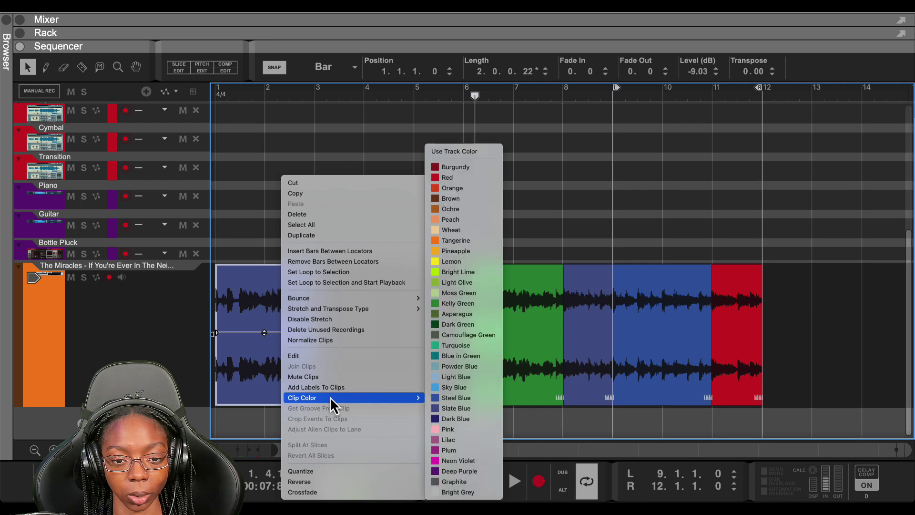
{"action": "left_click", "coordinate": [479, 241]}
- Move the orange clip up against the green clip and shift the whole row of clips one bar later
{"action": "left_click_drag", "start_coordinate": [283, 376], "coordinate": [432, 371]}
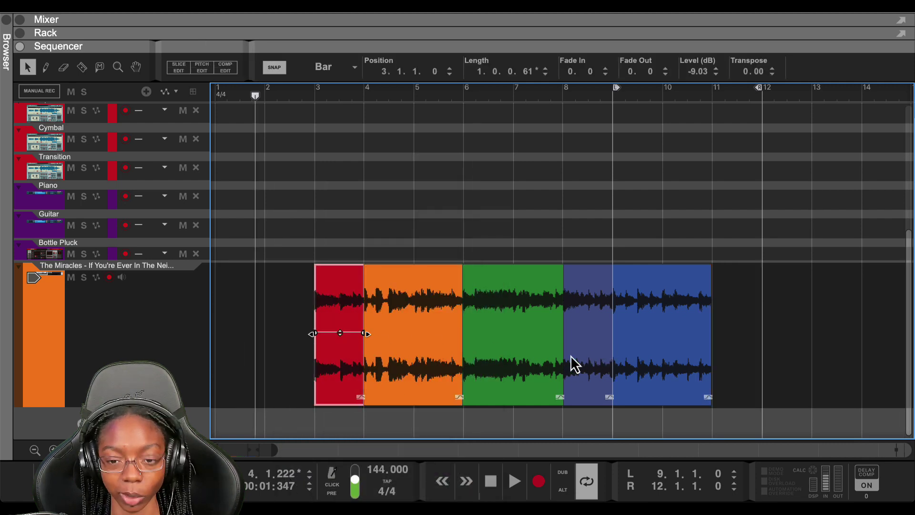
{"action": "left_click", "coordinate": [734, 339]}
{"action": "left_click_drag", "start_coordinate": [253, 329], "coordinate": [738, 341]}
{"action": "left_click_drag", "start_coordinate": [673, 349], "coordinate": [713, 347]}
{"action": "key", "text": "Escape"}
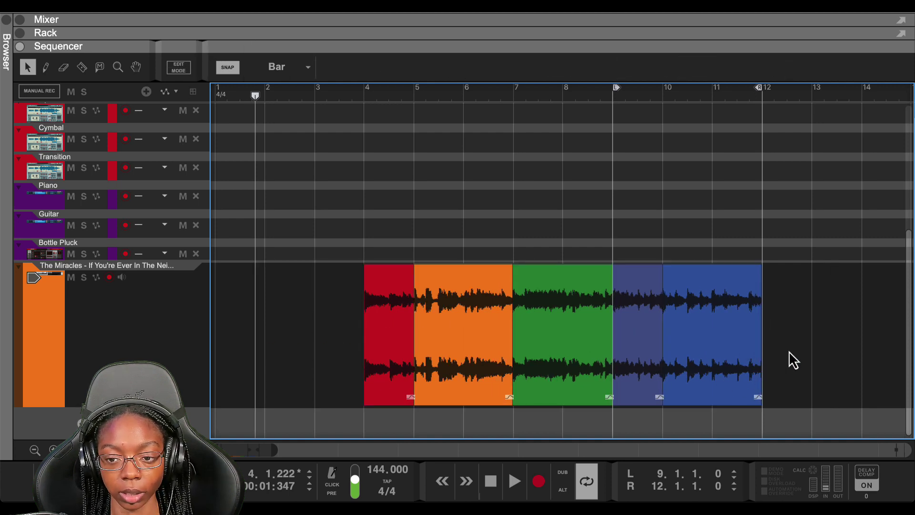
- Move the blue clip from the end of the row to bar 2, directly before the red clip
{"action": "left_click", "coordinate": [714, 399]}
{"action": "left_click_drag", "start_coordinate": [714, 399], "coordinate": [316, 399]}
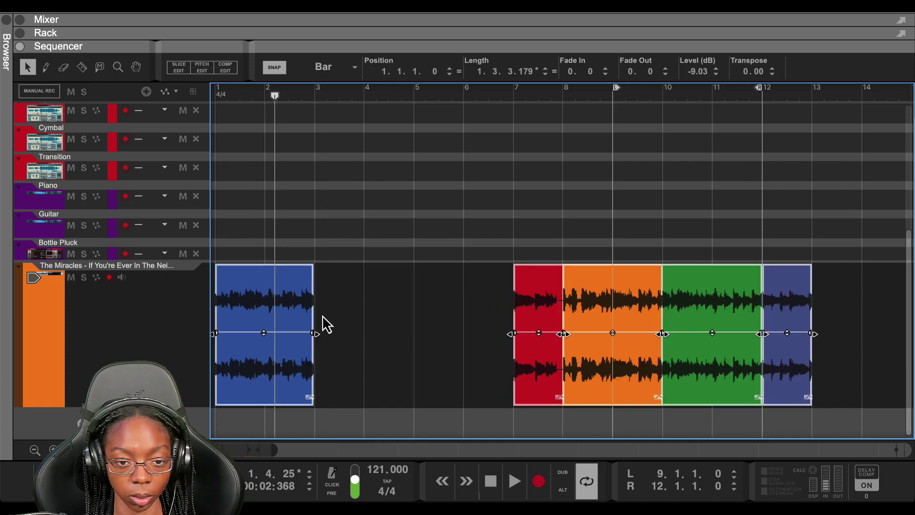
{"action": "right_click", "coordinate": [388, 300]}
- Move the green clip to bar 7 and play the arrangement from bar 1 with the three clips after bar 12 selected
{"action": "left_click", "coordinate": [515, 300]}
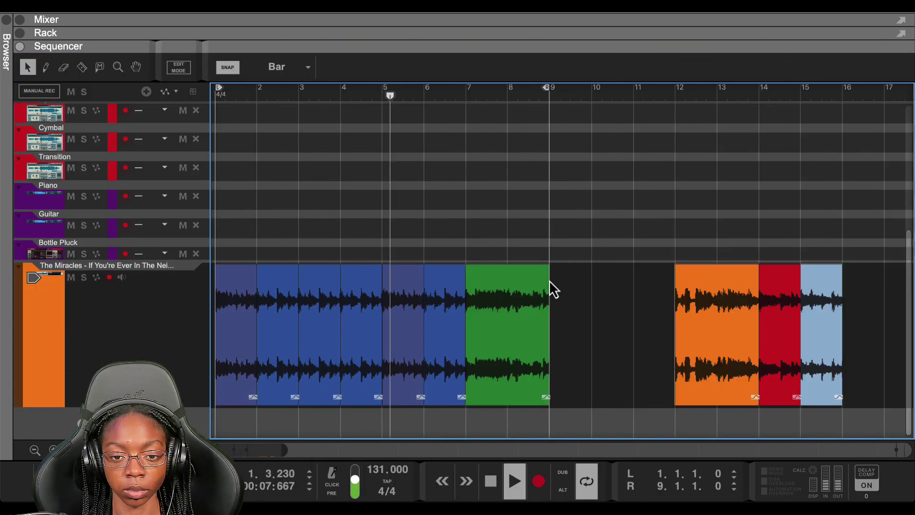
{"action": "key", "text": "space"}
{"action": "left_click_drag", "start_coordinate": [629, 305], "coordinate": [857, 327]}
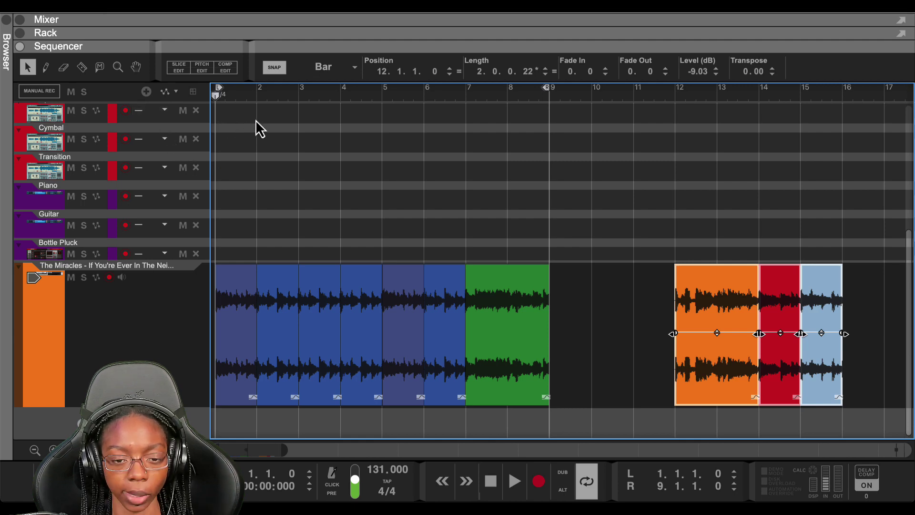
{"action": "key", "text": "space"}
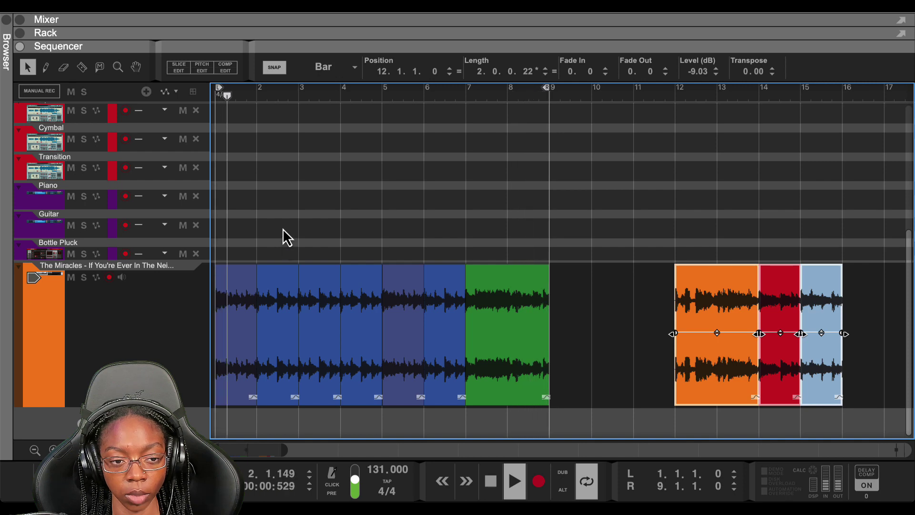
{"action": "key", "text": "space"}
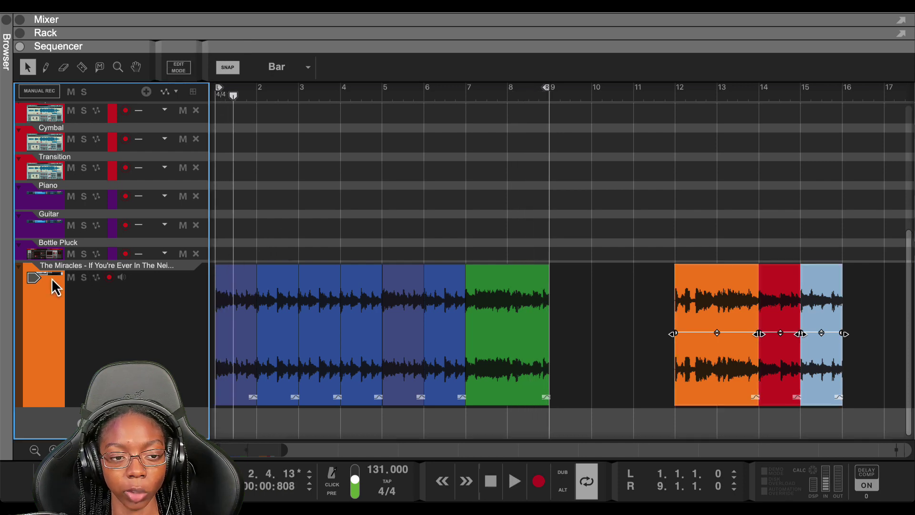
- Open the Spectrum EQ of the Miracles audio track and position its window over the lower part of the rack
{"action": "left_click", "coordinate": [51, 278]}
{"action": "left_click", "coordinate": [676, 123]}
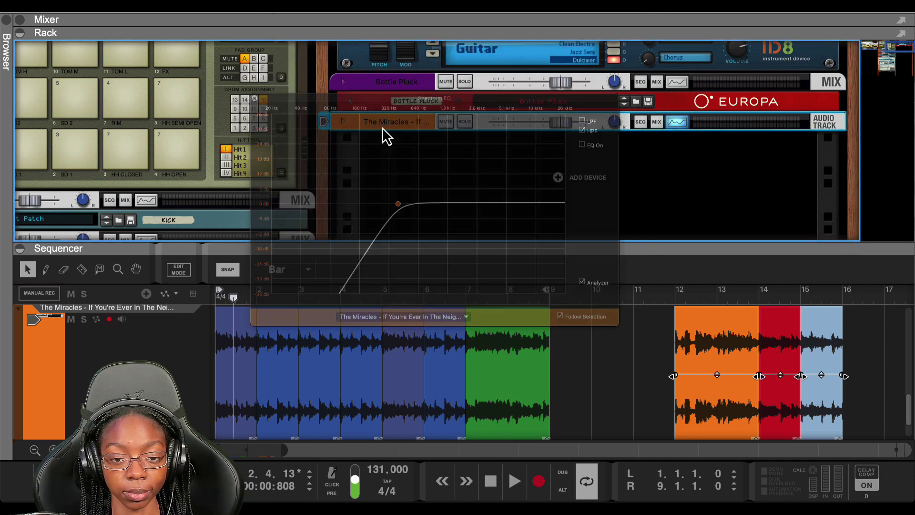
{"action": "left_click_drag", "start_coordinate": [369, 180], "coordinate": [362, 185]}
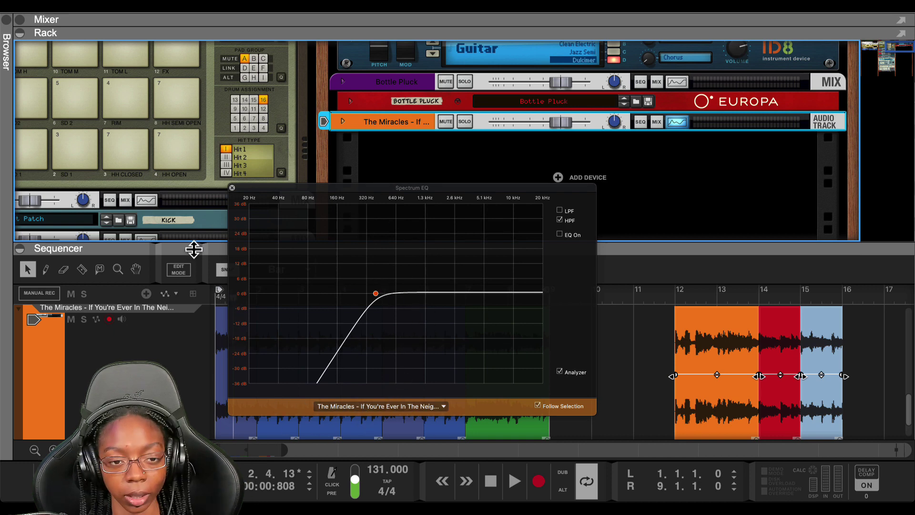
- Turn off the high pass filter, play the sample briefly, turn the filter back on, and close the Spectrum EQ
{"action": "left_click", "coordinate": [560, 220]}
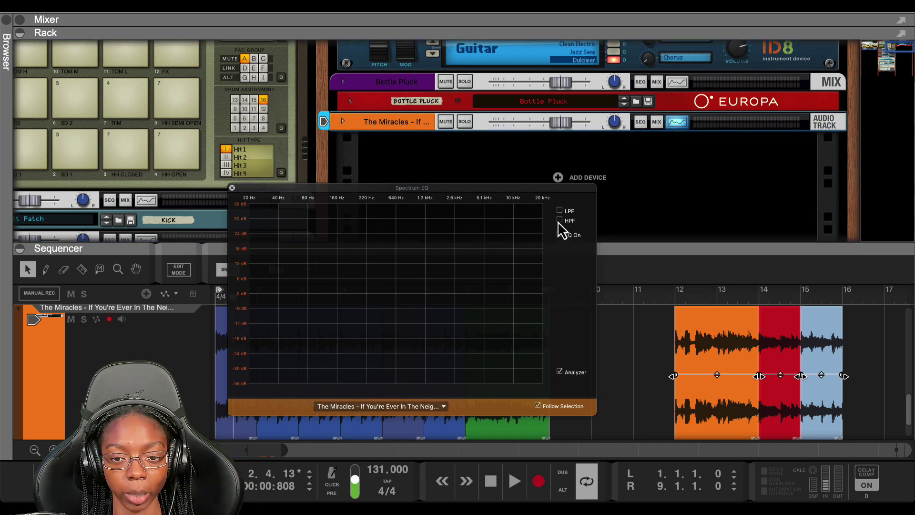
{"action": "key", "text": "space"}
{"action": "key", "text": "space"}
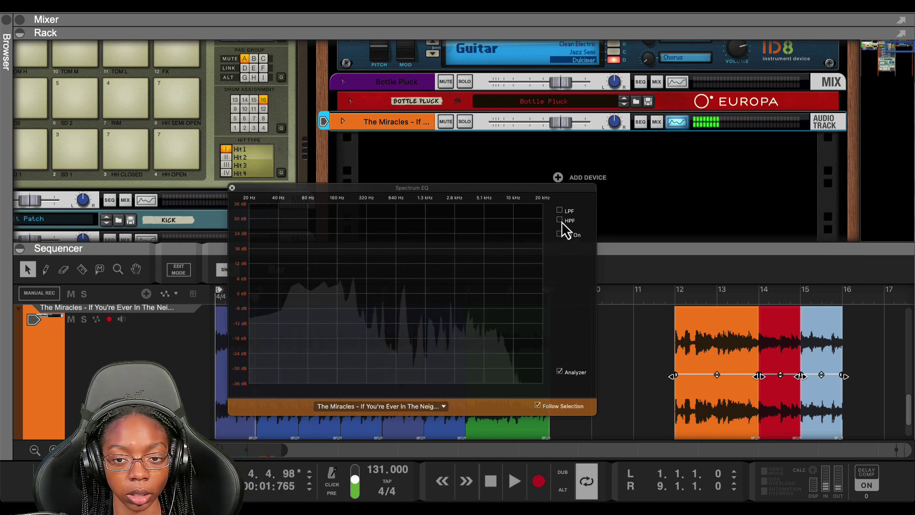
{"action": "left_click", "coordinate": [560, 220]}
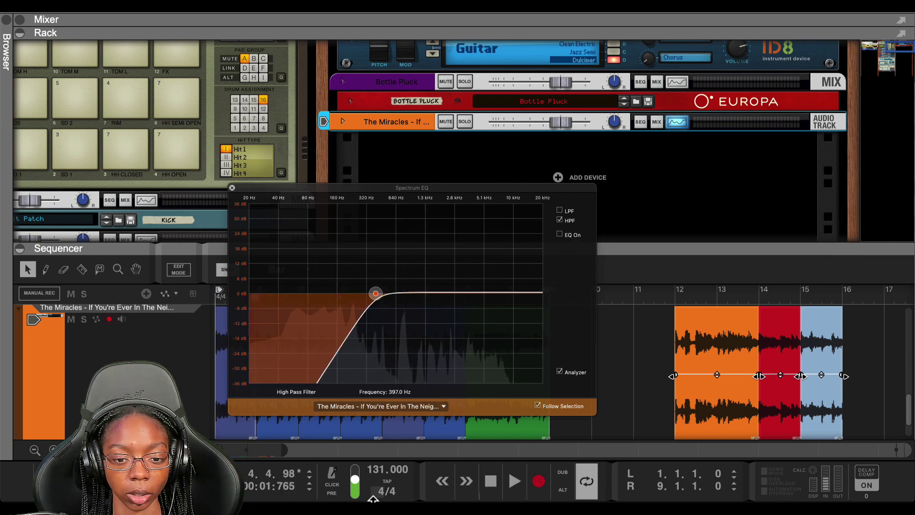
{"action": "left_click", "coordinate": [232, 188]}
- Set the tempo to 170 BPM and unfold the Miracles audio track device in the rack
{"action": "mouse_move", "coordinate": [372, 465]}
{"action": "left_mouse_down"}
{"action": "mouse_move", "coordinate": [370, 358]}
{"action": "mouse_move", "coordinate": [380, 464]}
{"action": "left_mouse_up"}
{"action": "scroll", "coordinate": [402, 200], "scroll_direction": "up", "scroll_amount": 1}
{"action": "left_click", "coordinate": [342, 149]}
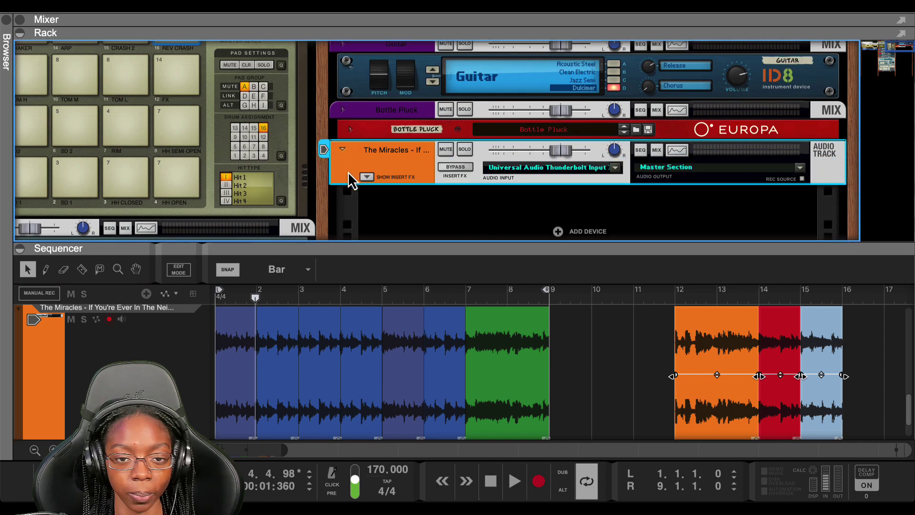
- Enlarge the rack and add a Rotor rotary speaker to the Miracles track's insert effects
{"action": "left_click_drag", "start_coordinate": [382, 249], "coordinate": [375, 468]}
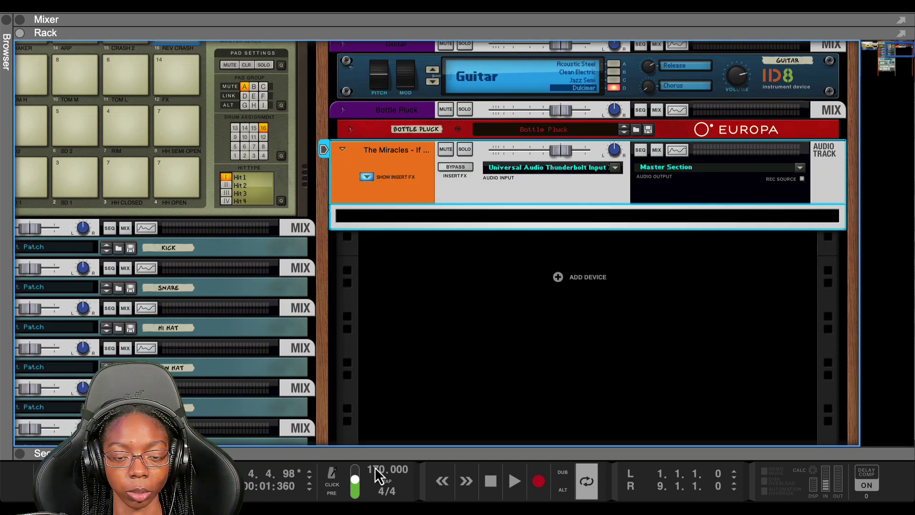
{"action": "right_click", "coordinate": [399, 213]}
{"action": "left_click", "coordinate": [604, 306]}
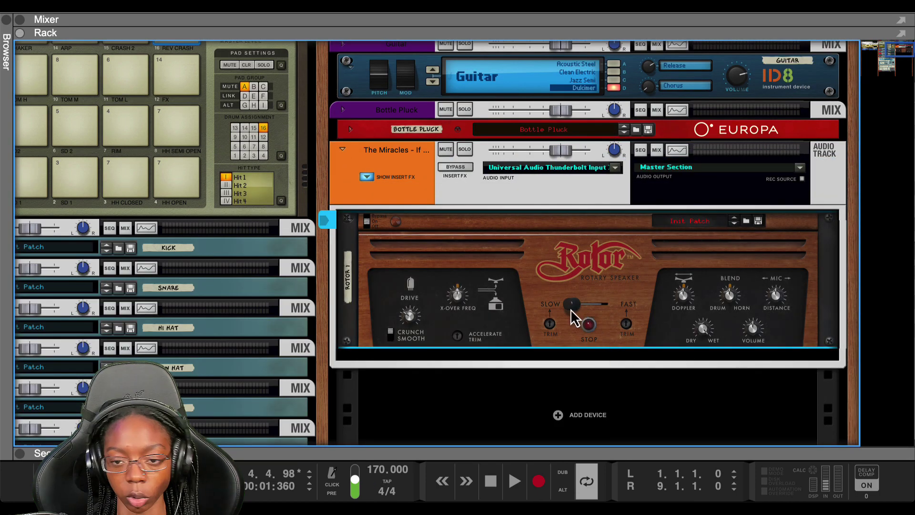
- Try the Rotor at Fast speed while playing the sample from the start, and set it back to Slow
{"action": "left_click_drag", "start_coordinate": [570, 309], "coordinate": [597, 311]}
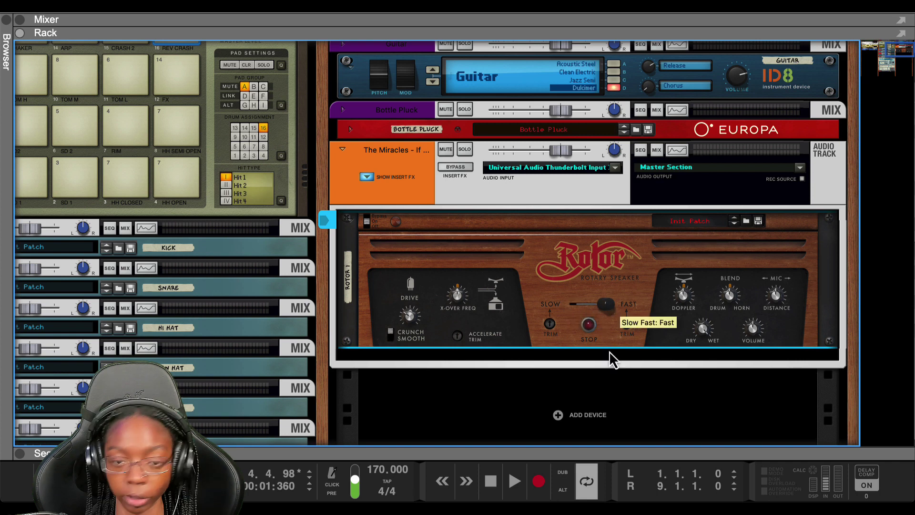
{"action": "key", "text": "shift+Return"}
{"action": "key", "text": "space"}
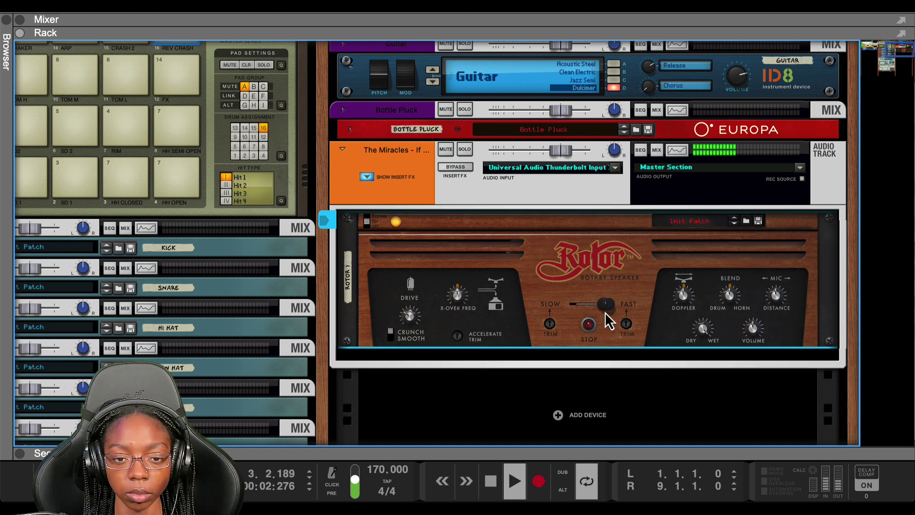
{"action": "left_click_drag", "start_coordinate": [605, 306], "coordinate": [563, 309]}
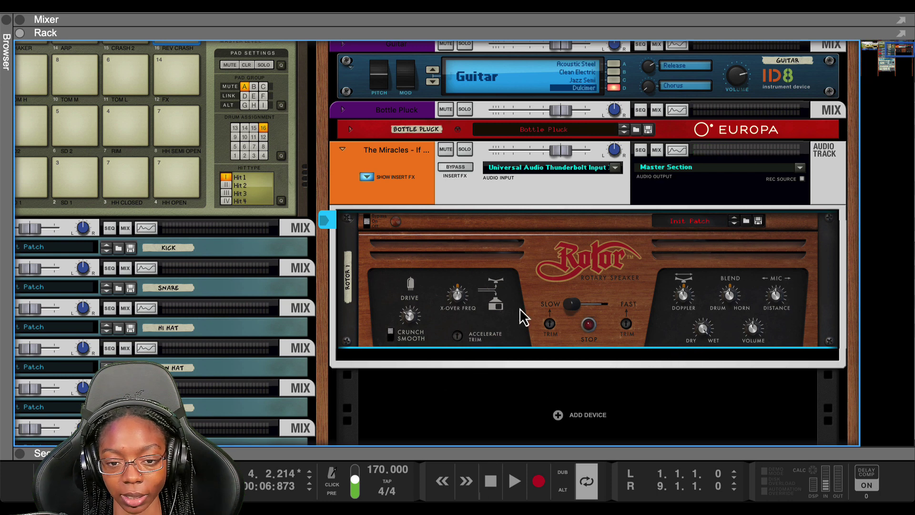
- Set the Rotor's drive type to Smooth and play the sample from the start
{"action": "left_click", "coordinate": [391, 337]}
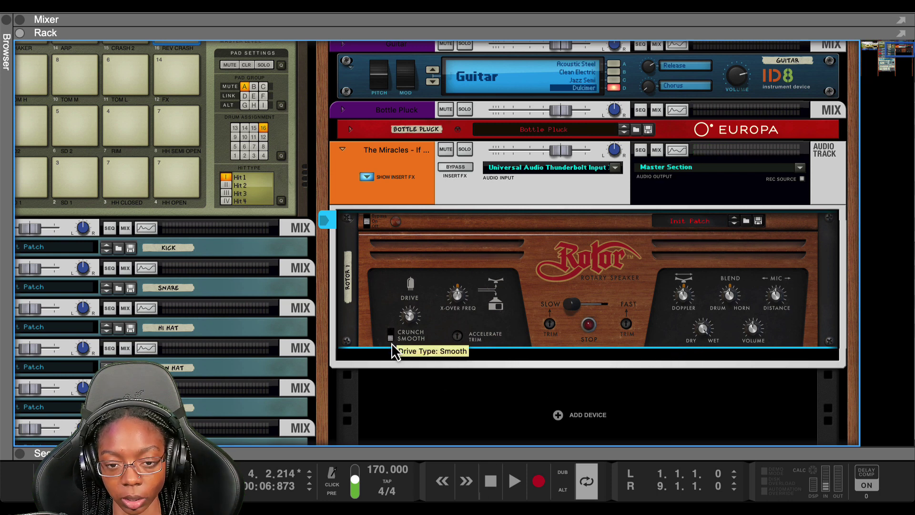
{"action": "key", "text": "shift+Return"}
{"action": "key", "text": "space"}
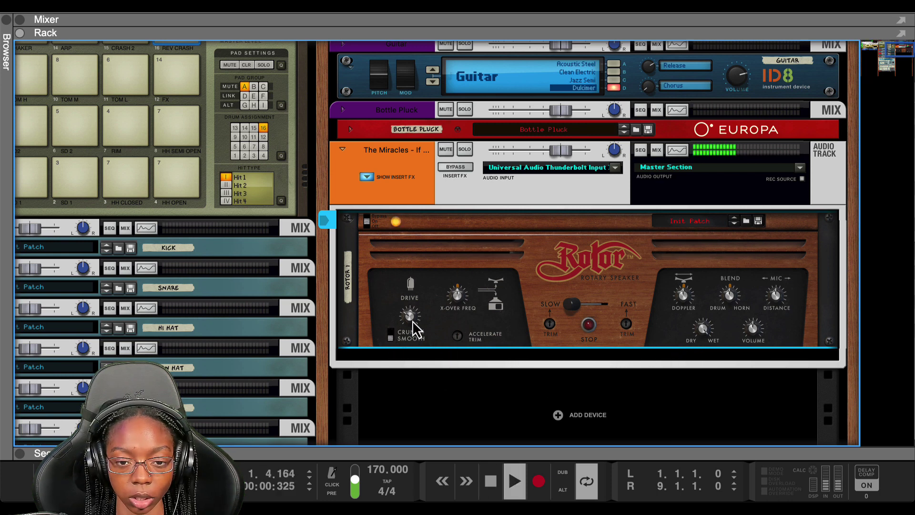
- Try out the Rotor's drive, speed and dry/wet controls while the sample plays
{"action": "mouse_move", "coordinate": [412, 321]}
{"action": "left_mouse_down"}
{"action": "mouse_move", "coordinate": [424, 293]}
{"action": "mouse_move", "coordinate": [420, 316]}
{"action": "left_mouse_up"}
{"action": "left_click_drag", "start_coordinate": [572, 307], "coordinate": [548, 320]}
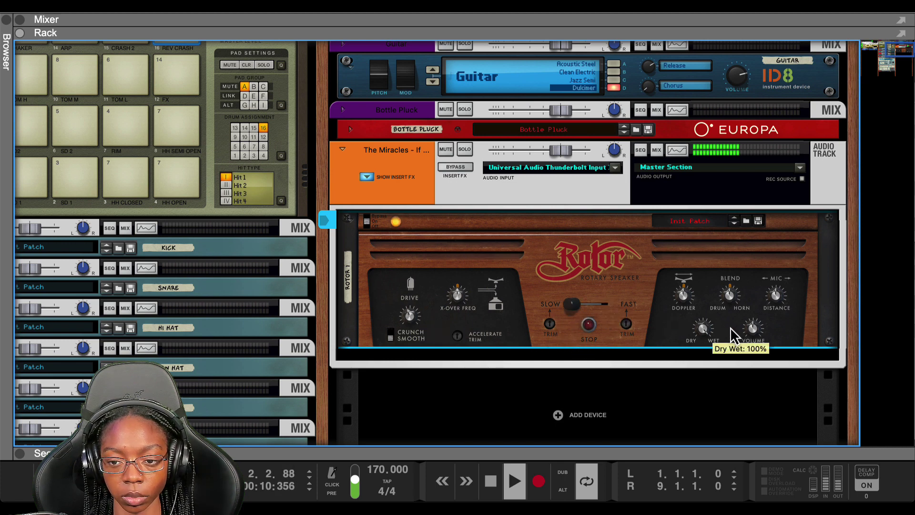
{"action": "left_click_drag", "start_coordinate": [710, 338], "coordinate": [702, 351]}
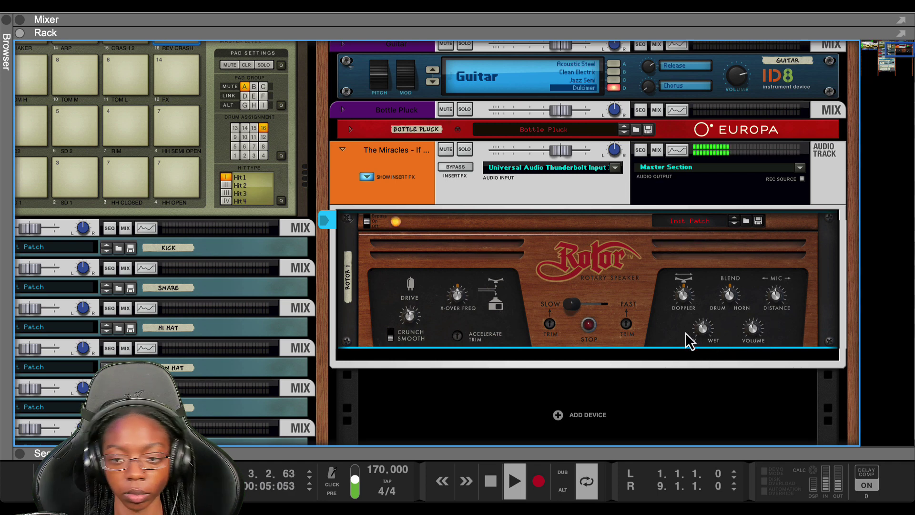
- Add The Echo to the Miracles track's insert effects, placed after the Rotor
{"action": "right_click", "coordinate": [475, 356]}
{"action": "mouse_move", "coordinate": [519, 290]}
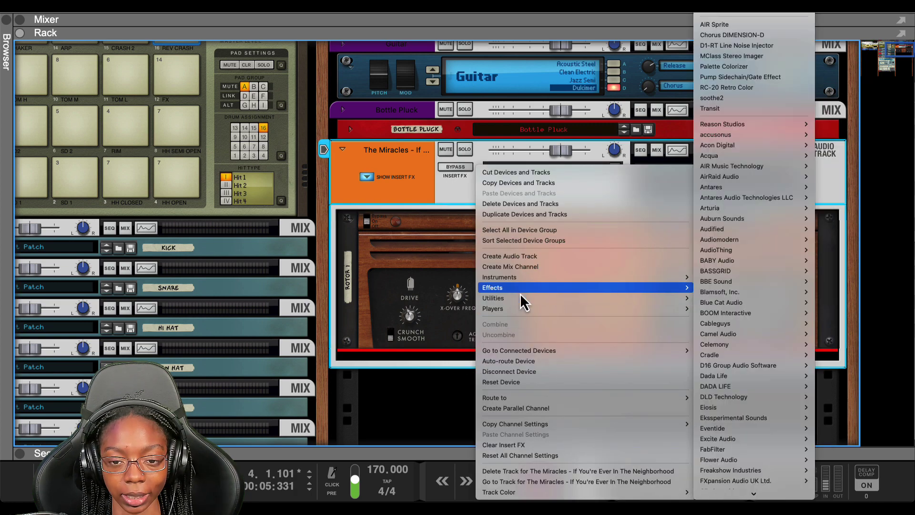
{"action": "mouse_move", "coordinate": [762, 124]}
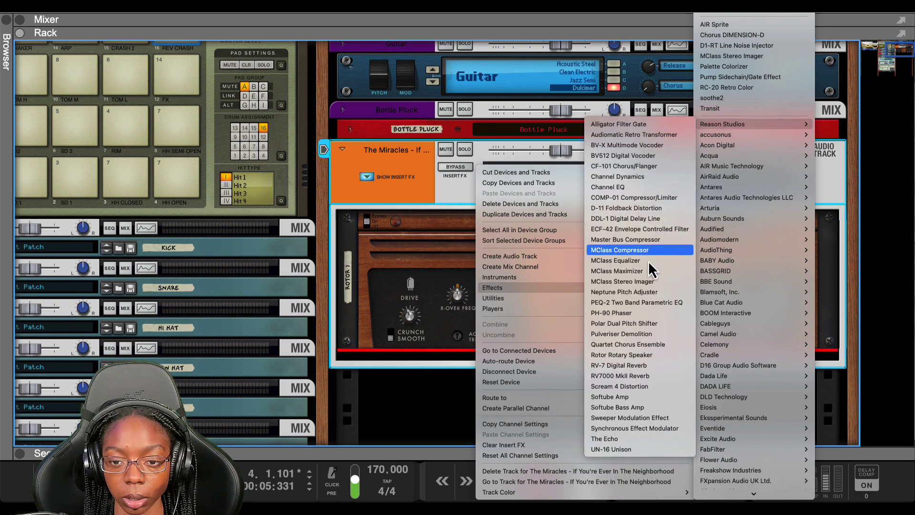
{"action": "left_click", "coordinate": [627, 442]}
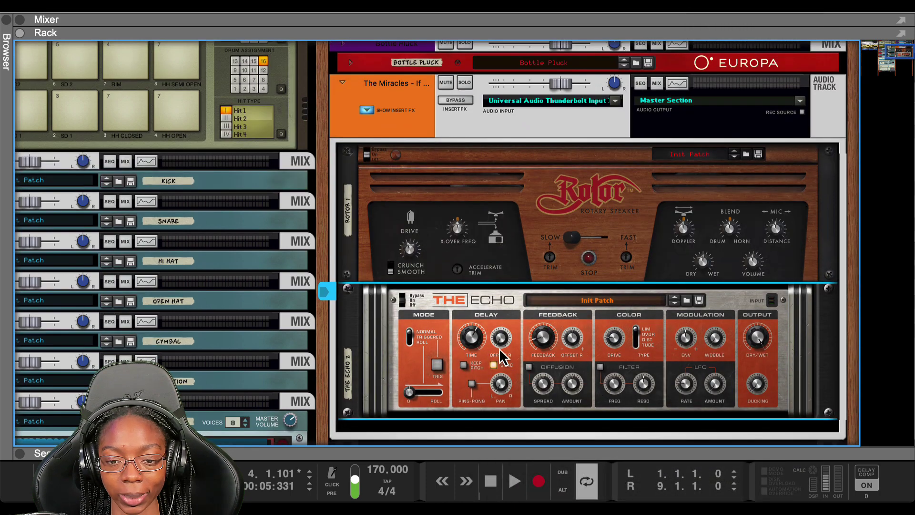
{"action": "left_click_drag", "start_coordinate": [473, 346], "coordinate": [482, 434]}
{"action": "scroll", "coordinate": [488, 419], "scroll_direction": "down", "scroll_amount": 1}
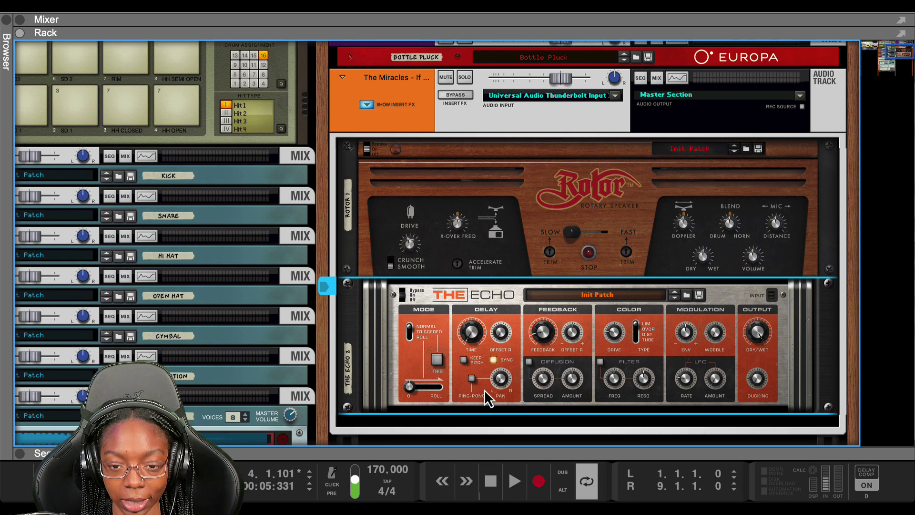
{"action": "left_click", "coordinate": [492, 361]}
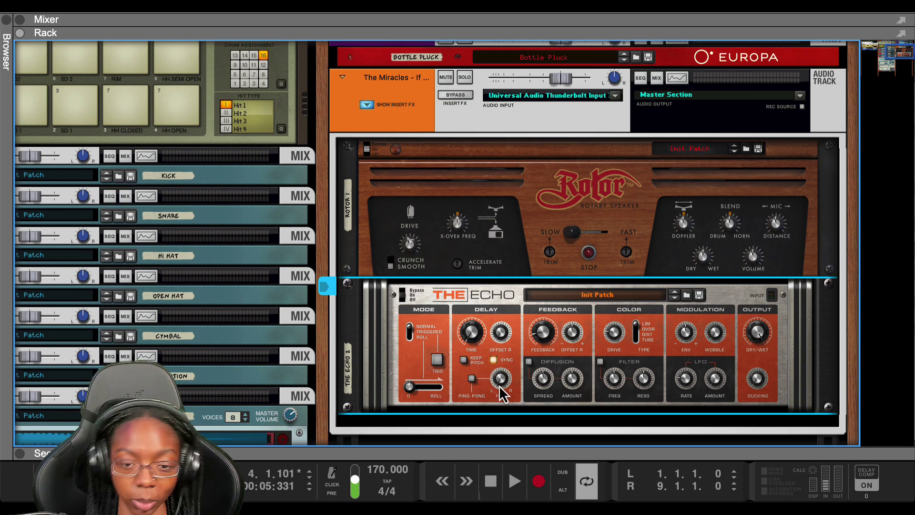
- Play the sample from the start while adjusting The Echo's Wobble and trying its Envelope at 100% and -100%
{"action": "key", "text": "shift+Return"}
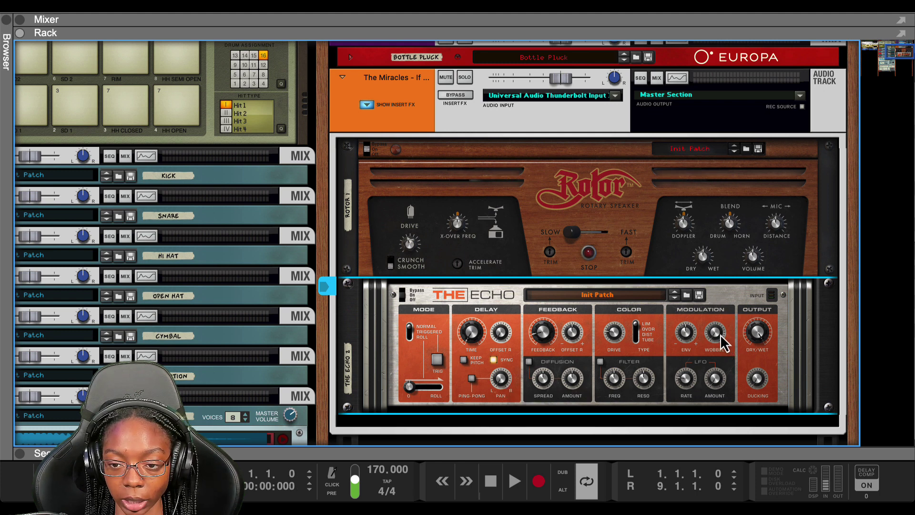
{"action": "left_click_drag", "start_coordinate": [720, 334], "coordinate": [720, 317]}
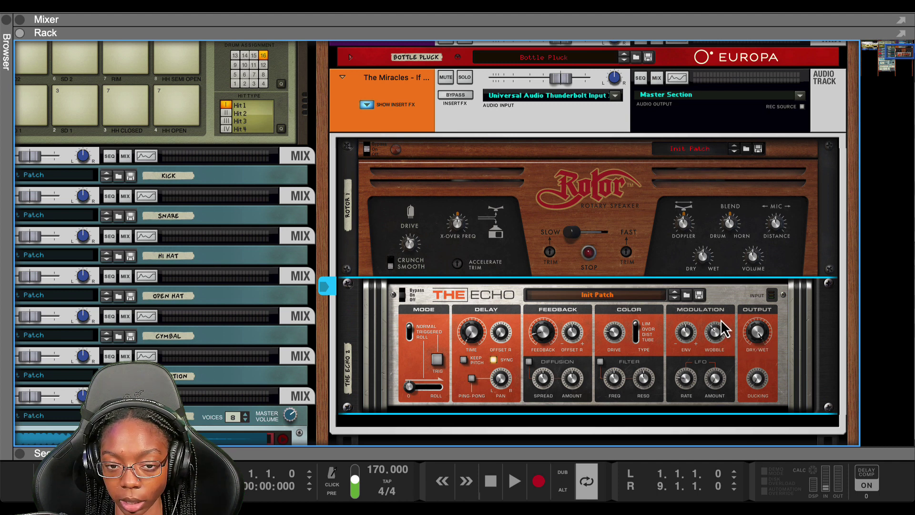
{"action": "key", "text": "space"}
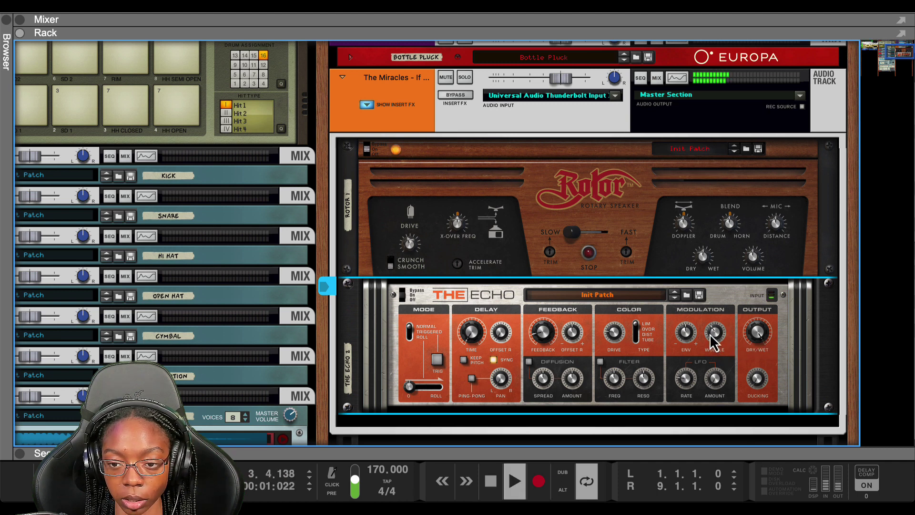
{"action": "left_click_drag", "start_coordinate": [708, 342], "coordinate": [713, 304]}
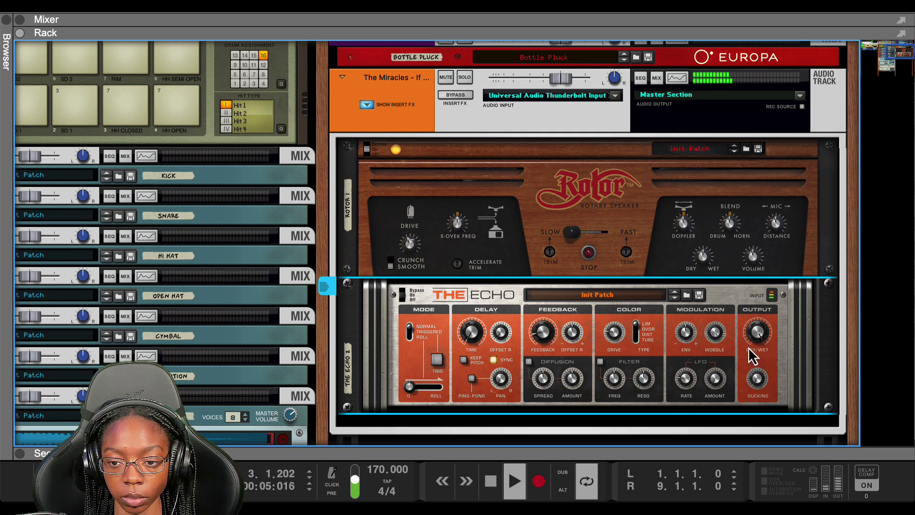
{"action": "mouse_move", "coordinate": [686, 329]}
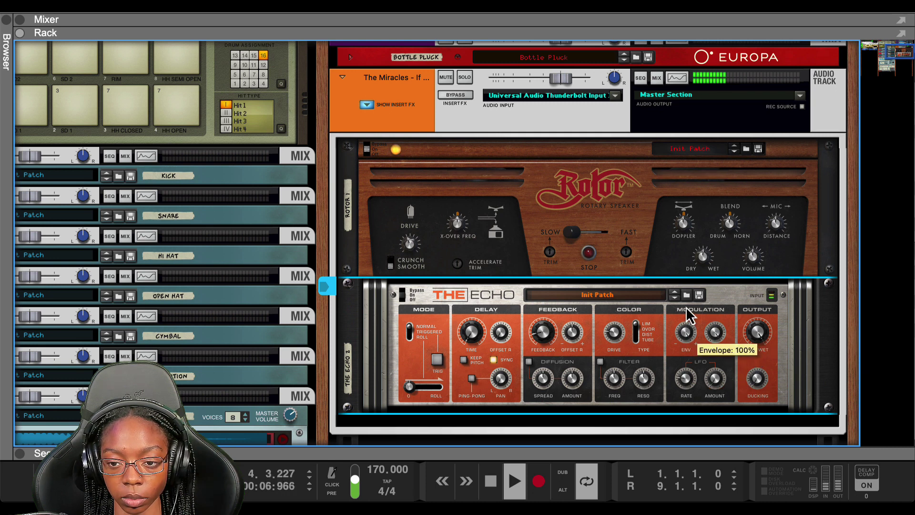
{"action": "left_click_drag", "start_coordinate": [687, 339], "coordinate": [699, 448]}
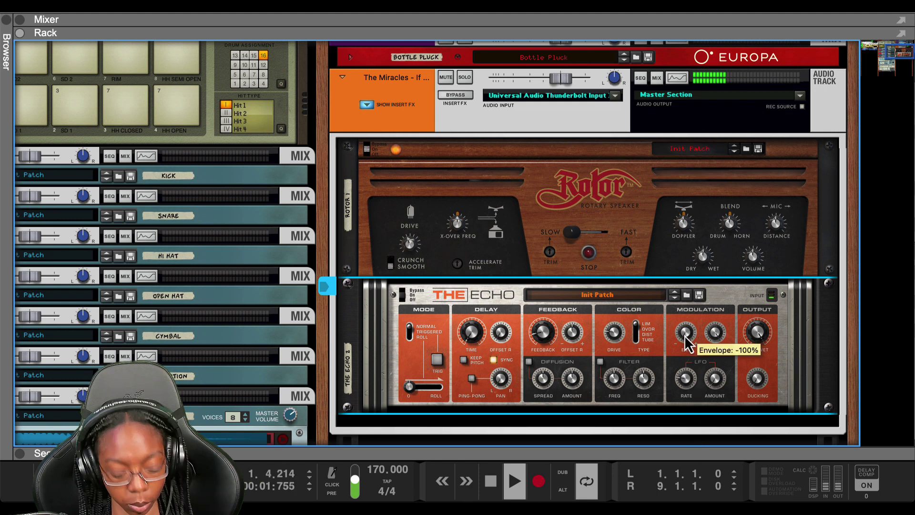
{"action": "left_click", "coordinate": [686, 340], "text": "ctrl"}
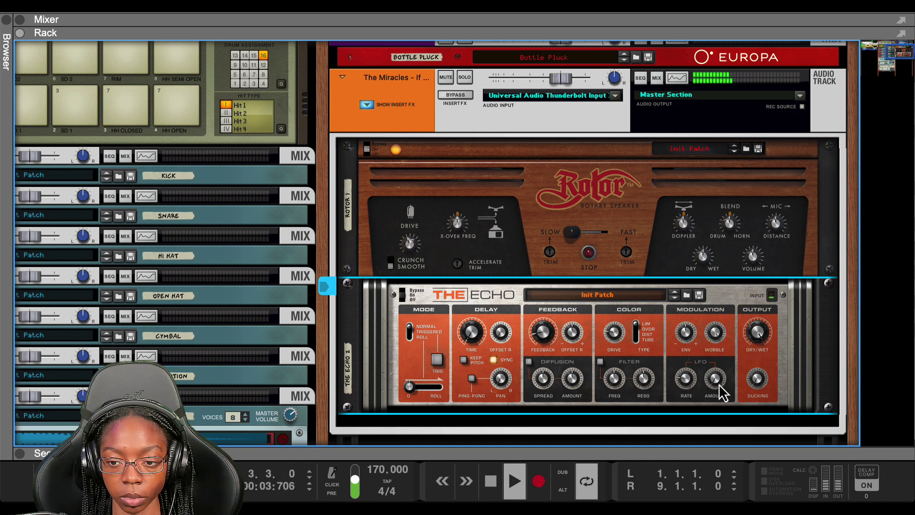
{"action": "mouse_move", "coordinate": [718, 376]}
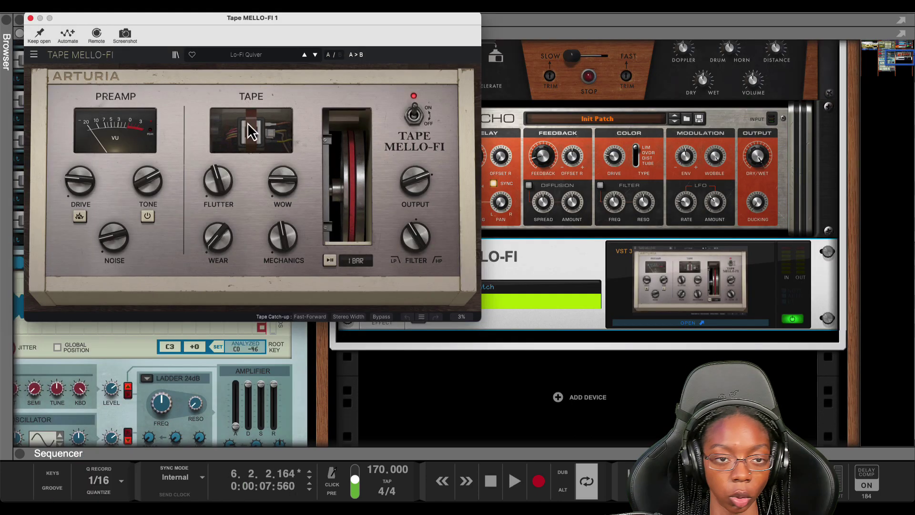
- Load the Fat Analog preset in Tape MELLO-FI, listen to it from the start and close the plugin window
{"action": "left_click", "coordinate": [315, 55]}
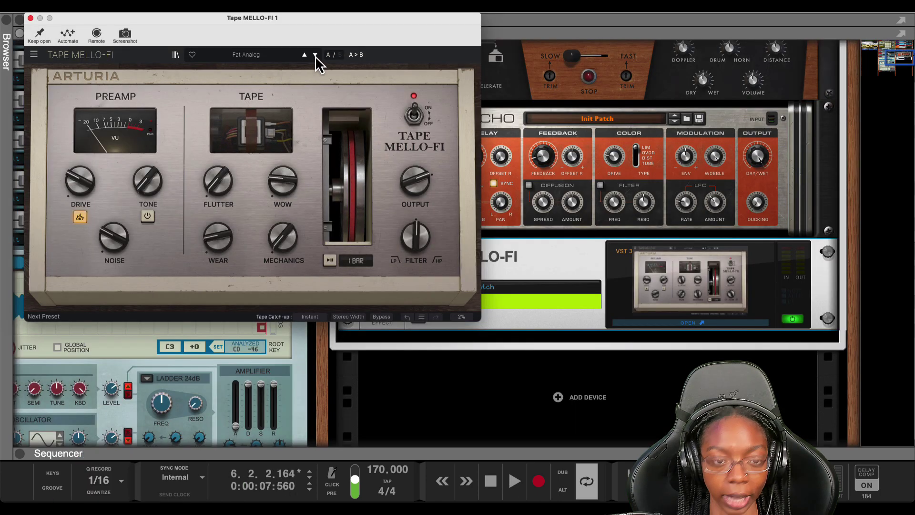
{"action": "key", "text": "shift+Return"}
{"action": "key", "text": "space"}
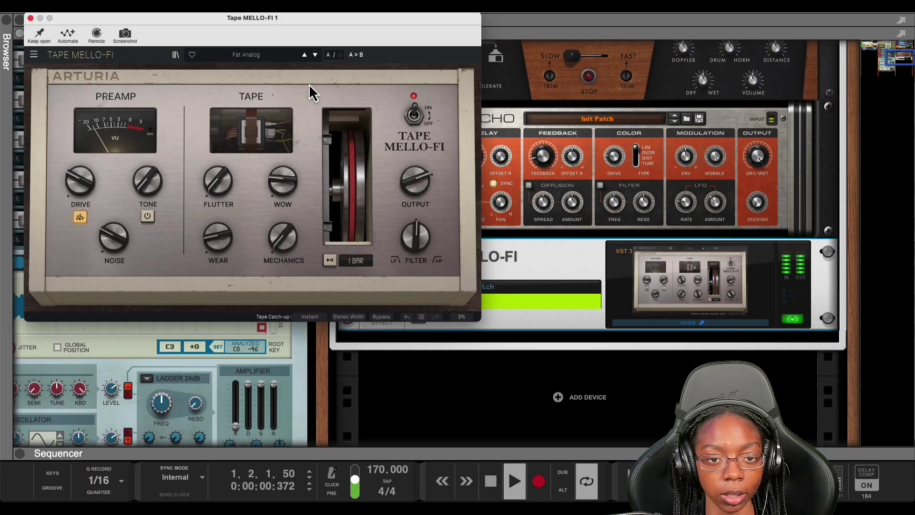
{"action": "left_click", "coordinate": [30, 18]}
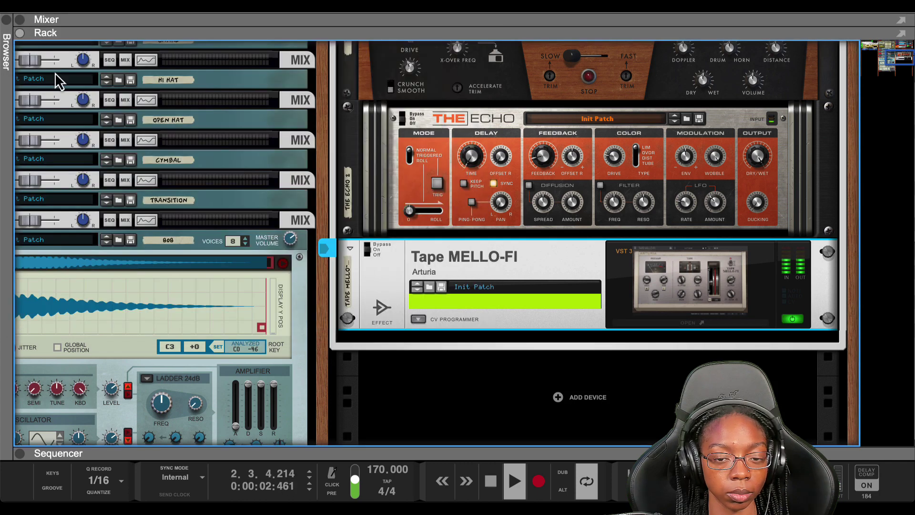
{"action": "scroll", "coordinate": [387, 400], "scroll_direction": "up", "scroll_amount": 1}
{"action": "scroll", "coordinate": [387, 401], "scroll_direction": "up", "scroll_amount": 3}
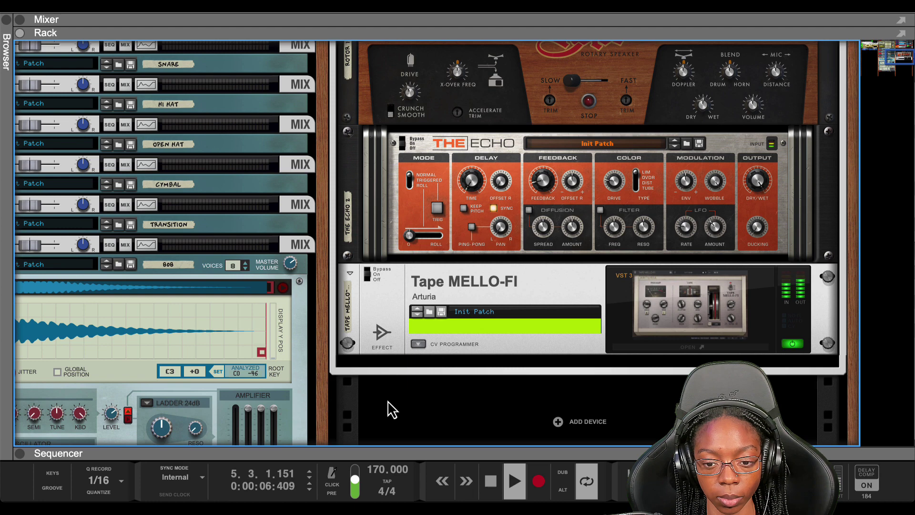
{"action": "key", "text": "space"}
- Adjust The Echo's Wobble and compare the playing sample with the Rotor bypassed and switched on
{"action": "scroll", "coordinate": [362, 333], "scroll_direction": "up", "scroll_amount": 5}
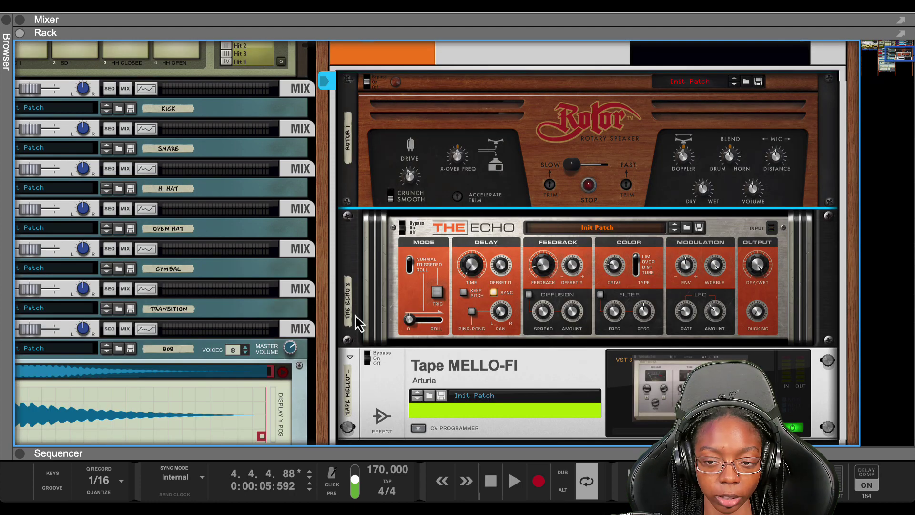
{"action": "left_click_drag", "start_coordinate": [719, 270], "coordinate": [716, 315]}
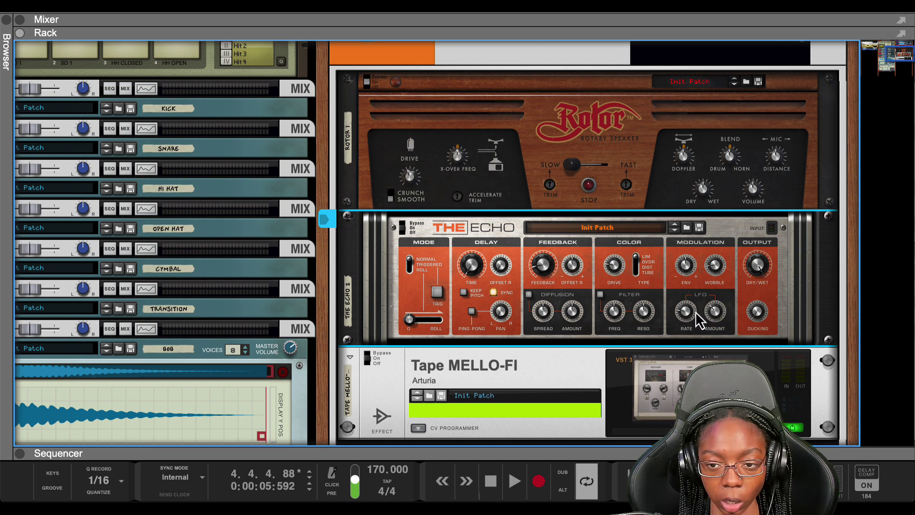
{"action": "mouse_move", "coordinate": [760, 278]}
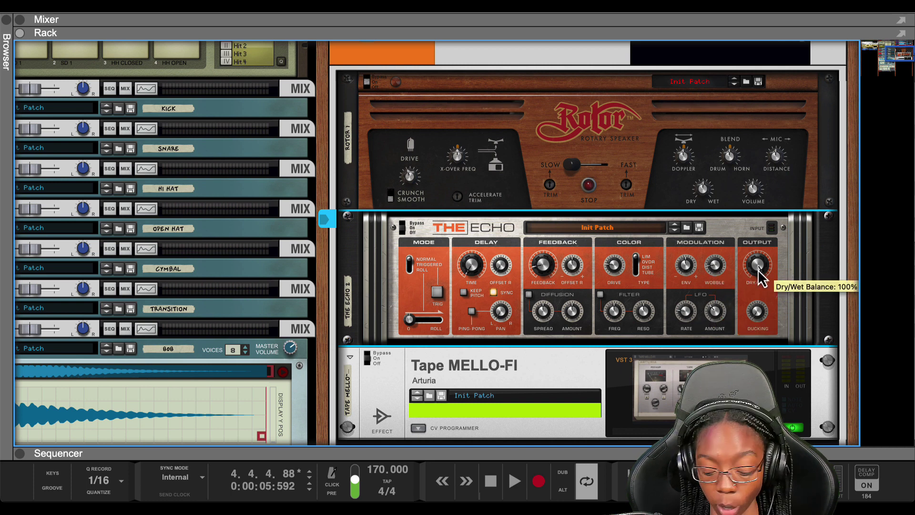
{"action": "key", "text": "space"}
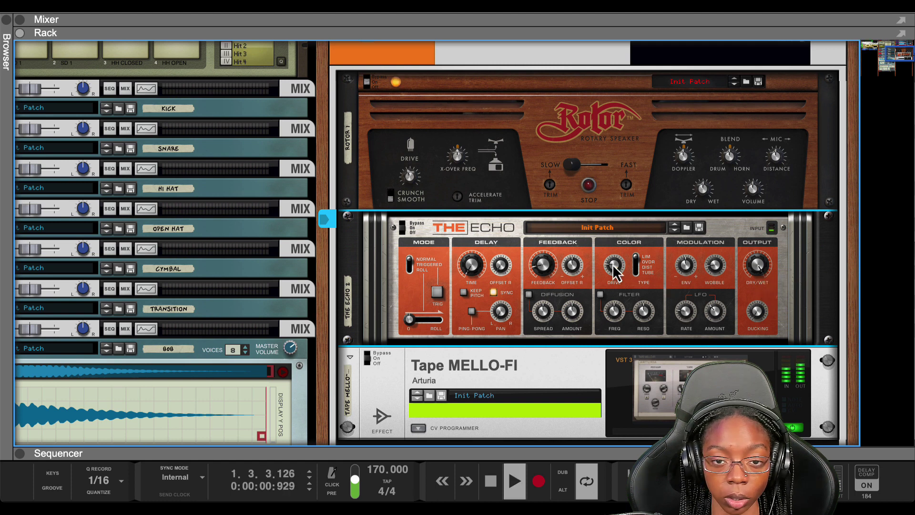
{"action": "left_click", "coordinate": [365, 78]}
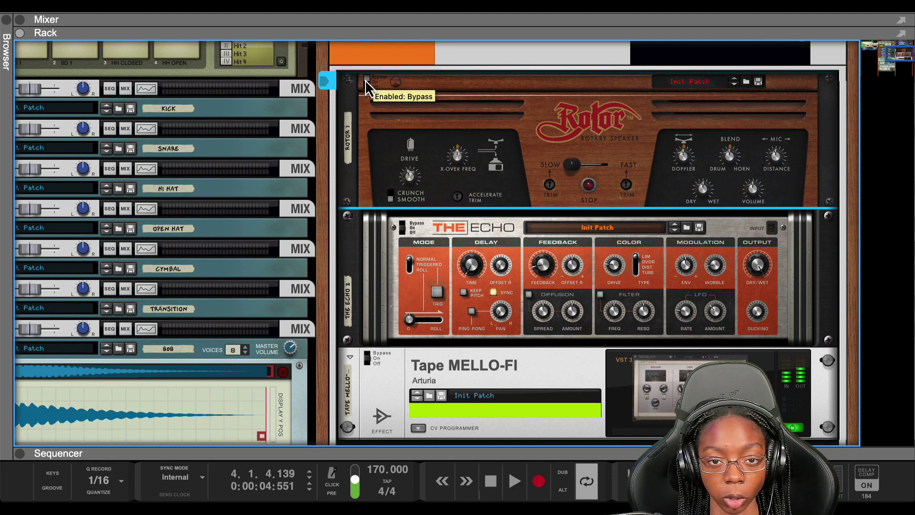
{"action": "left_click", "coordinate": [365, 81]}
- Lower the Rotor's dry/wet mix to 11% and fine-tune it while playing the sample from the start
{"action": "mouse_move", "coordinate": [711, 210]}
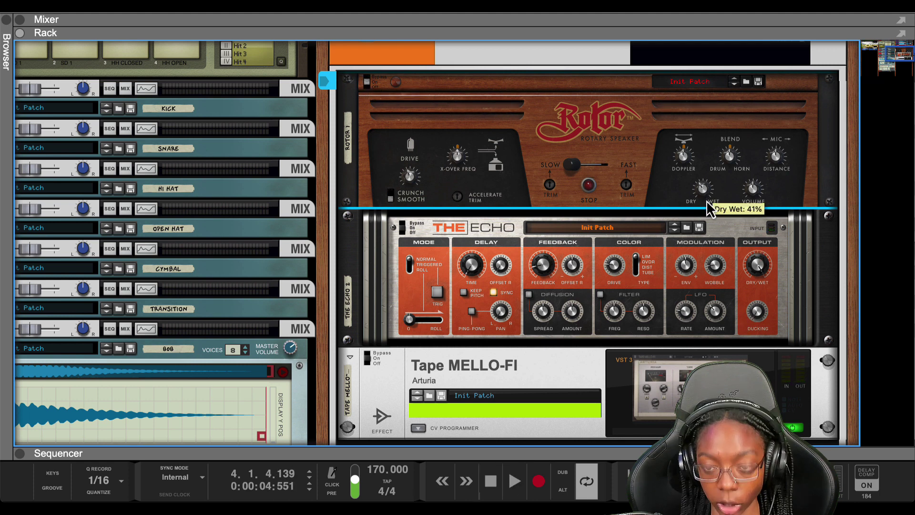
{"action": "left_click_drag", "start_coordinate": [708, 210], "coordinate": [708, 217]}
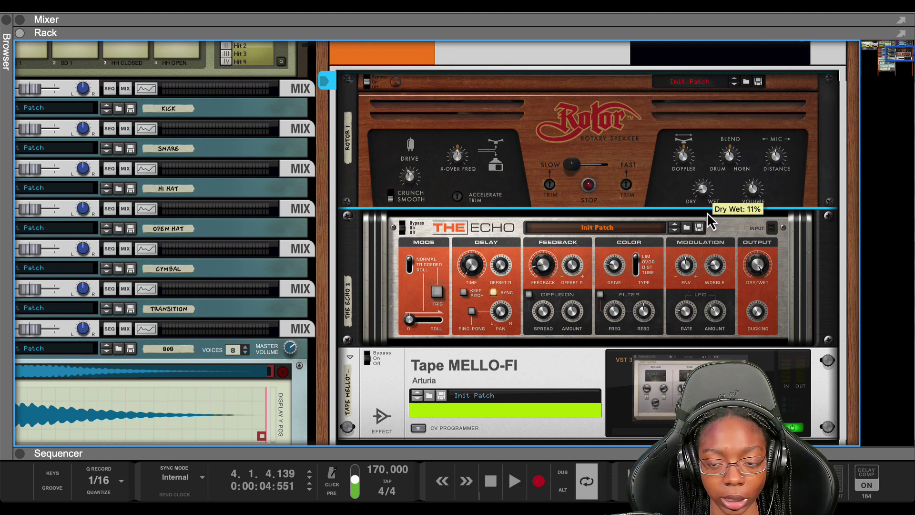
{"action": "key", "text": "shift+Return"}
{"action": "key", "text": "space"}
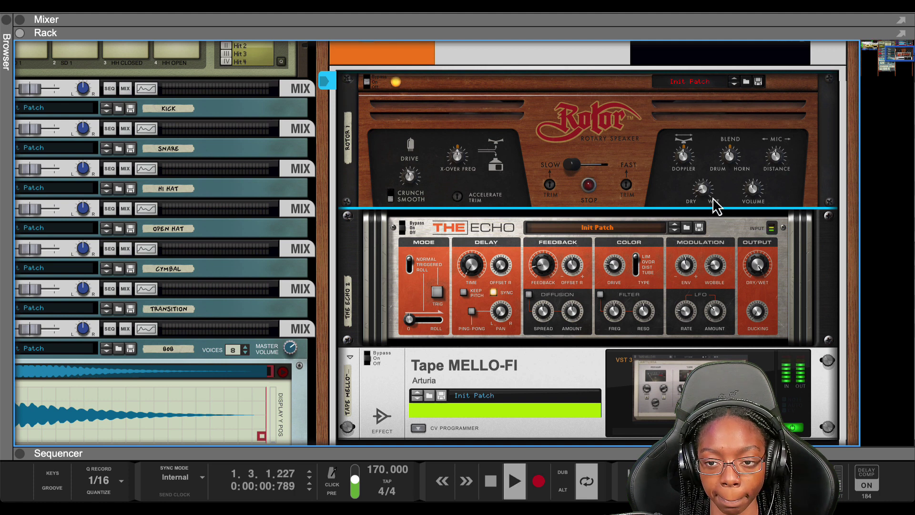
{"action": "left_click_drag", "start_coordinate": [711, 197], "coordinate": [708, 191]}
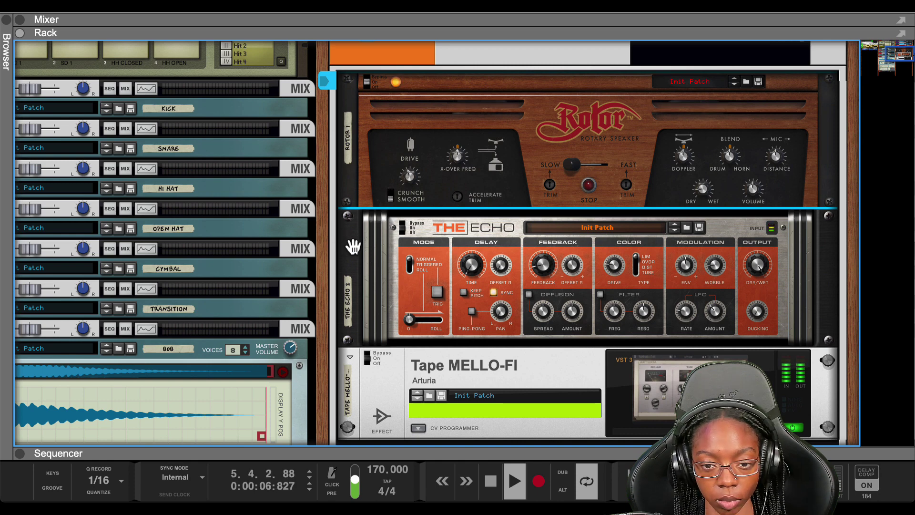
{"action": "key", "text": "space"}
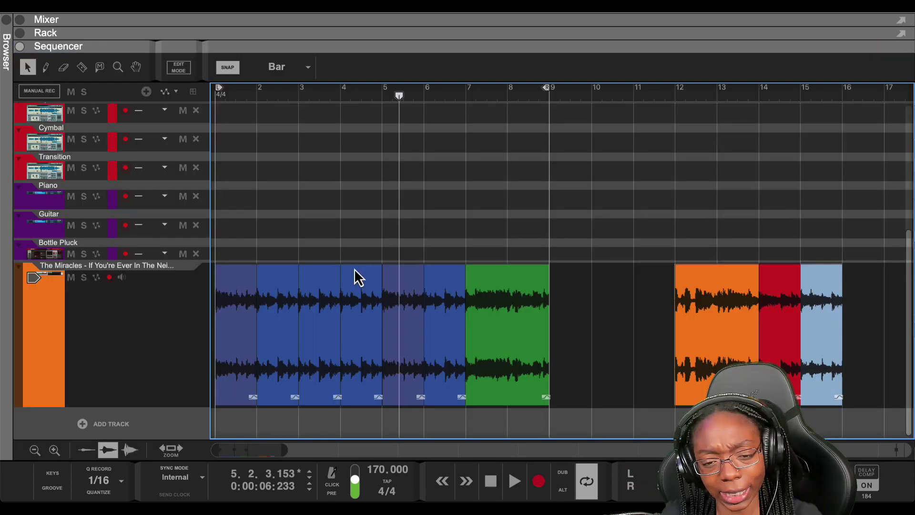